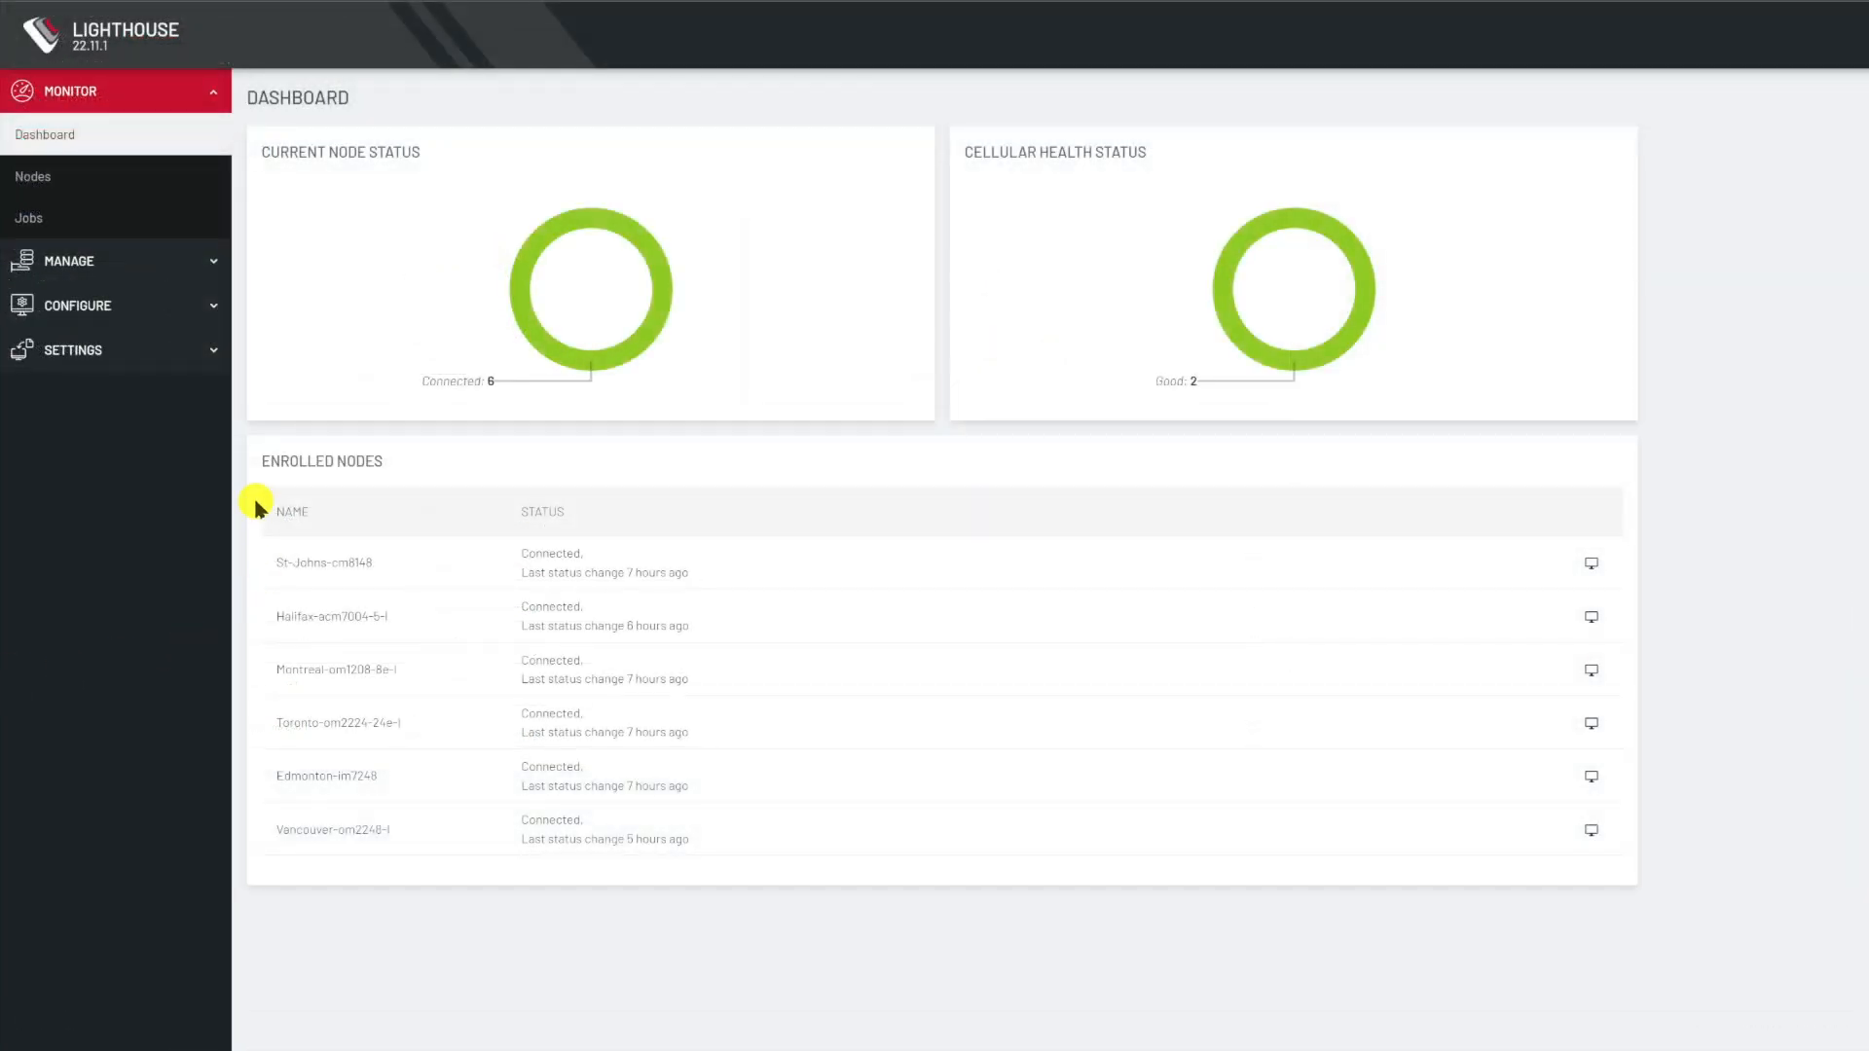
# Open the node enrollment bundles in the configuration area and start a new enrollment bundle.
pyautogui.click(111, 310)
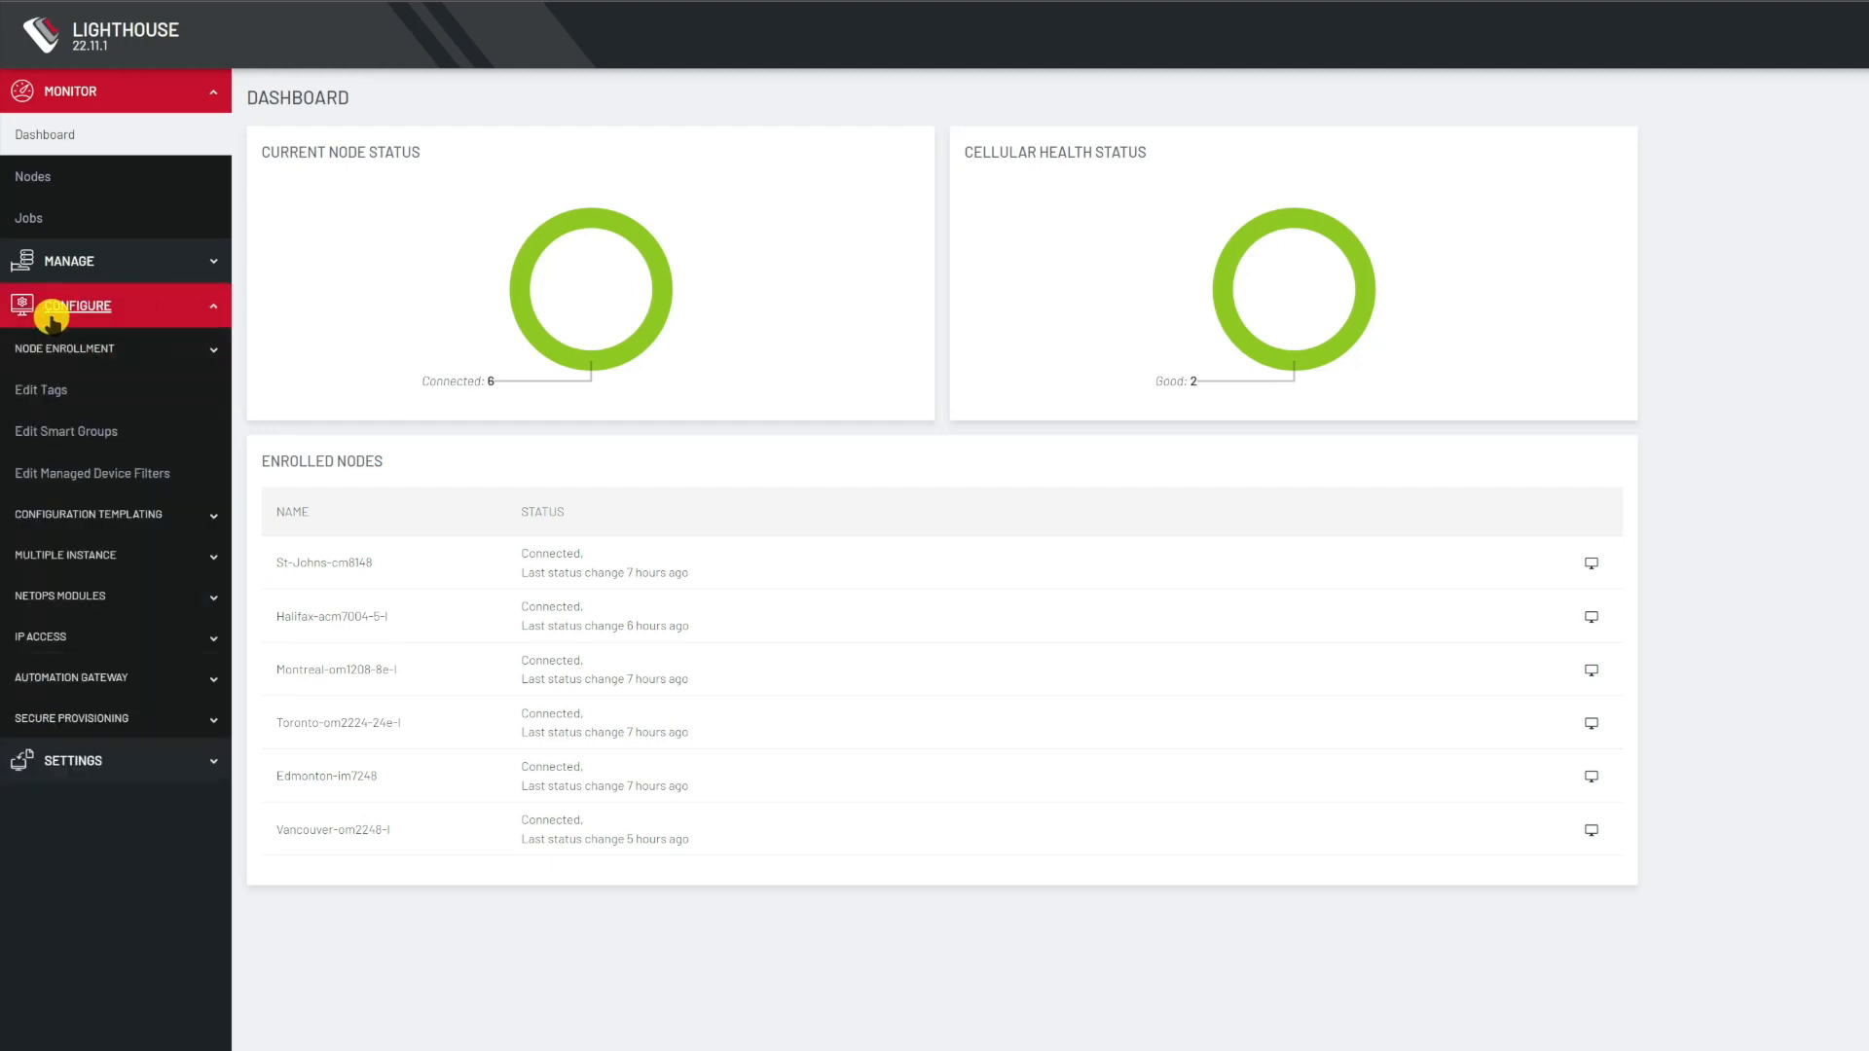
pyautogui.click(53, 348)
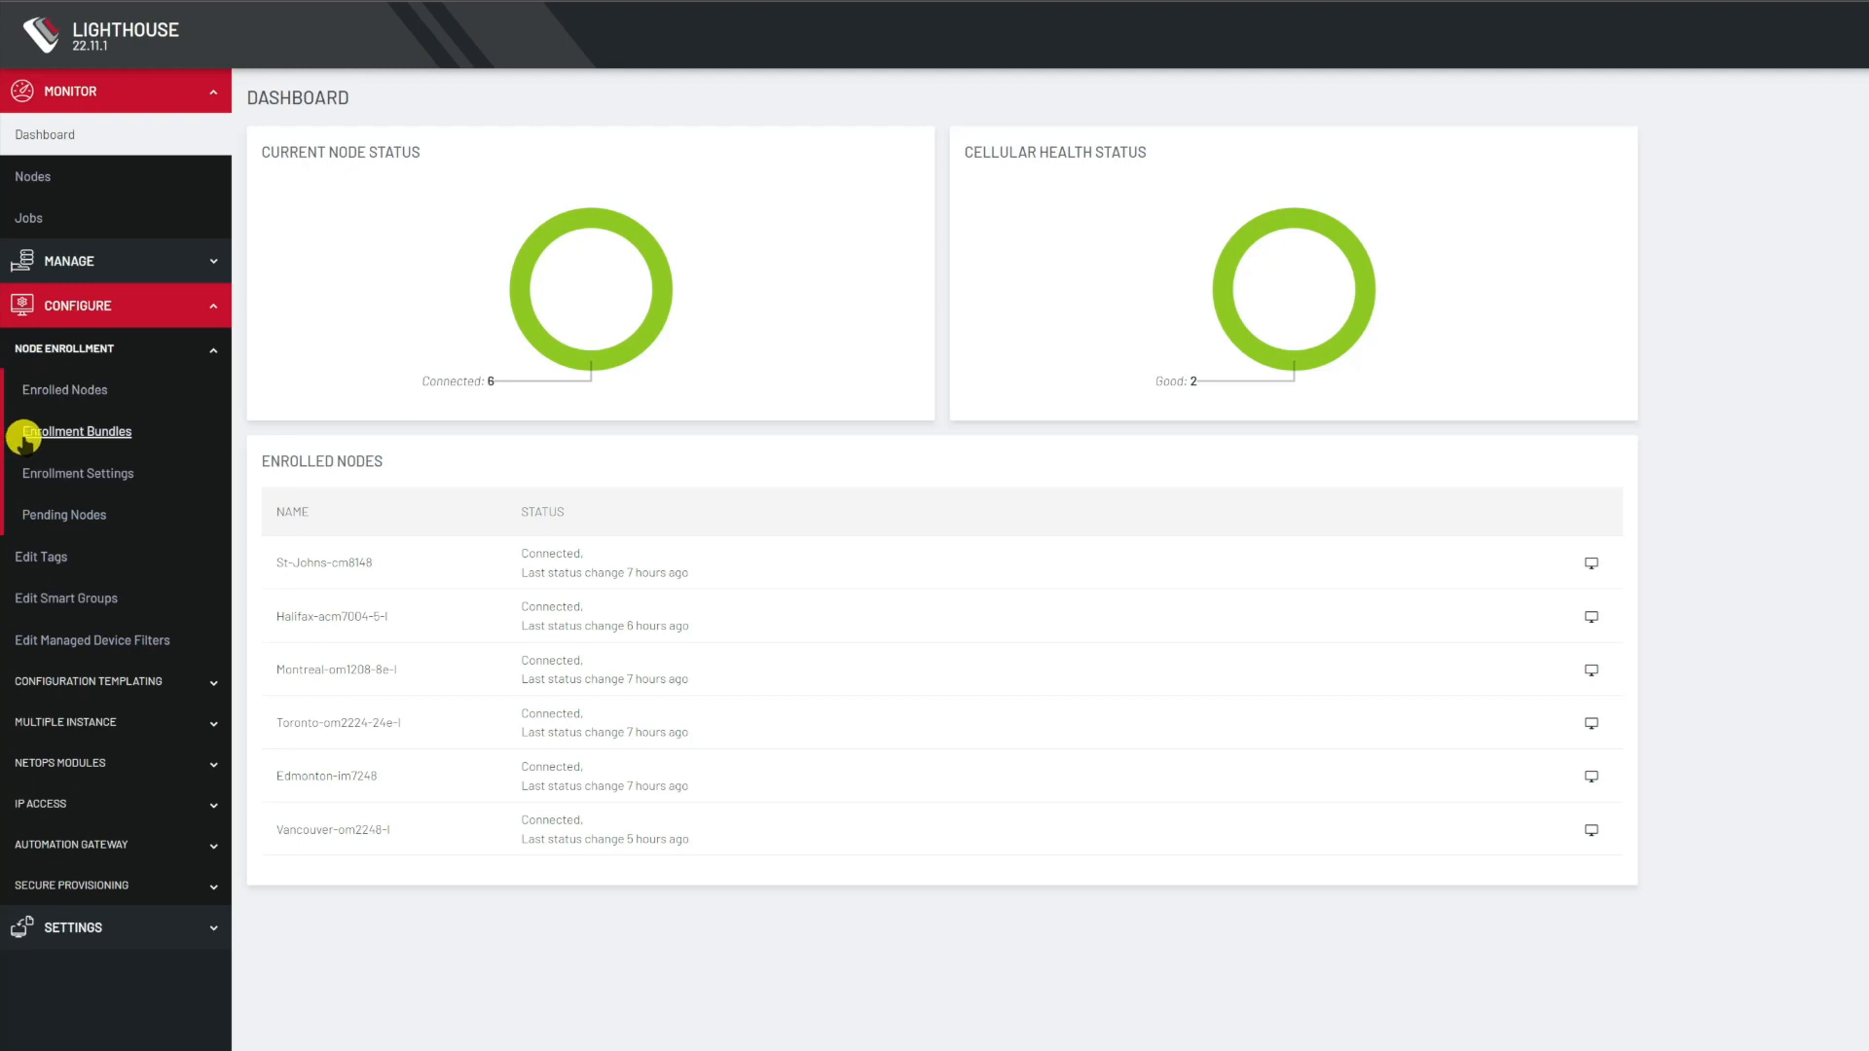
pyautogui.click(53, 432)
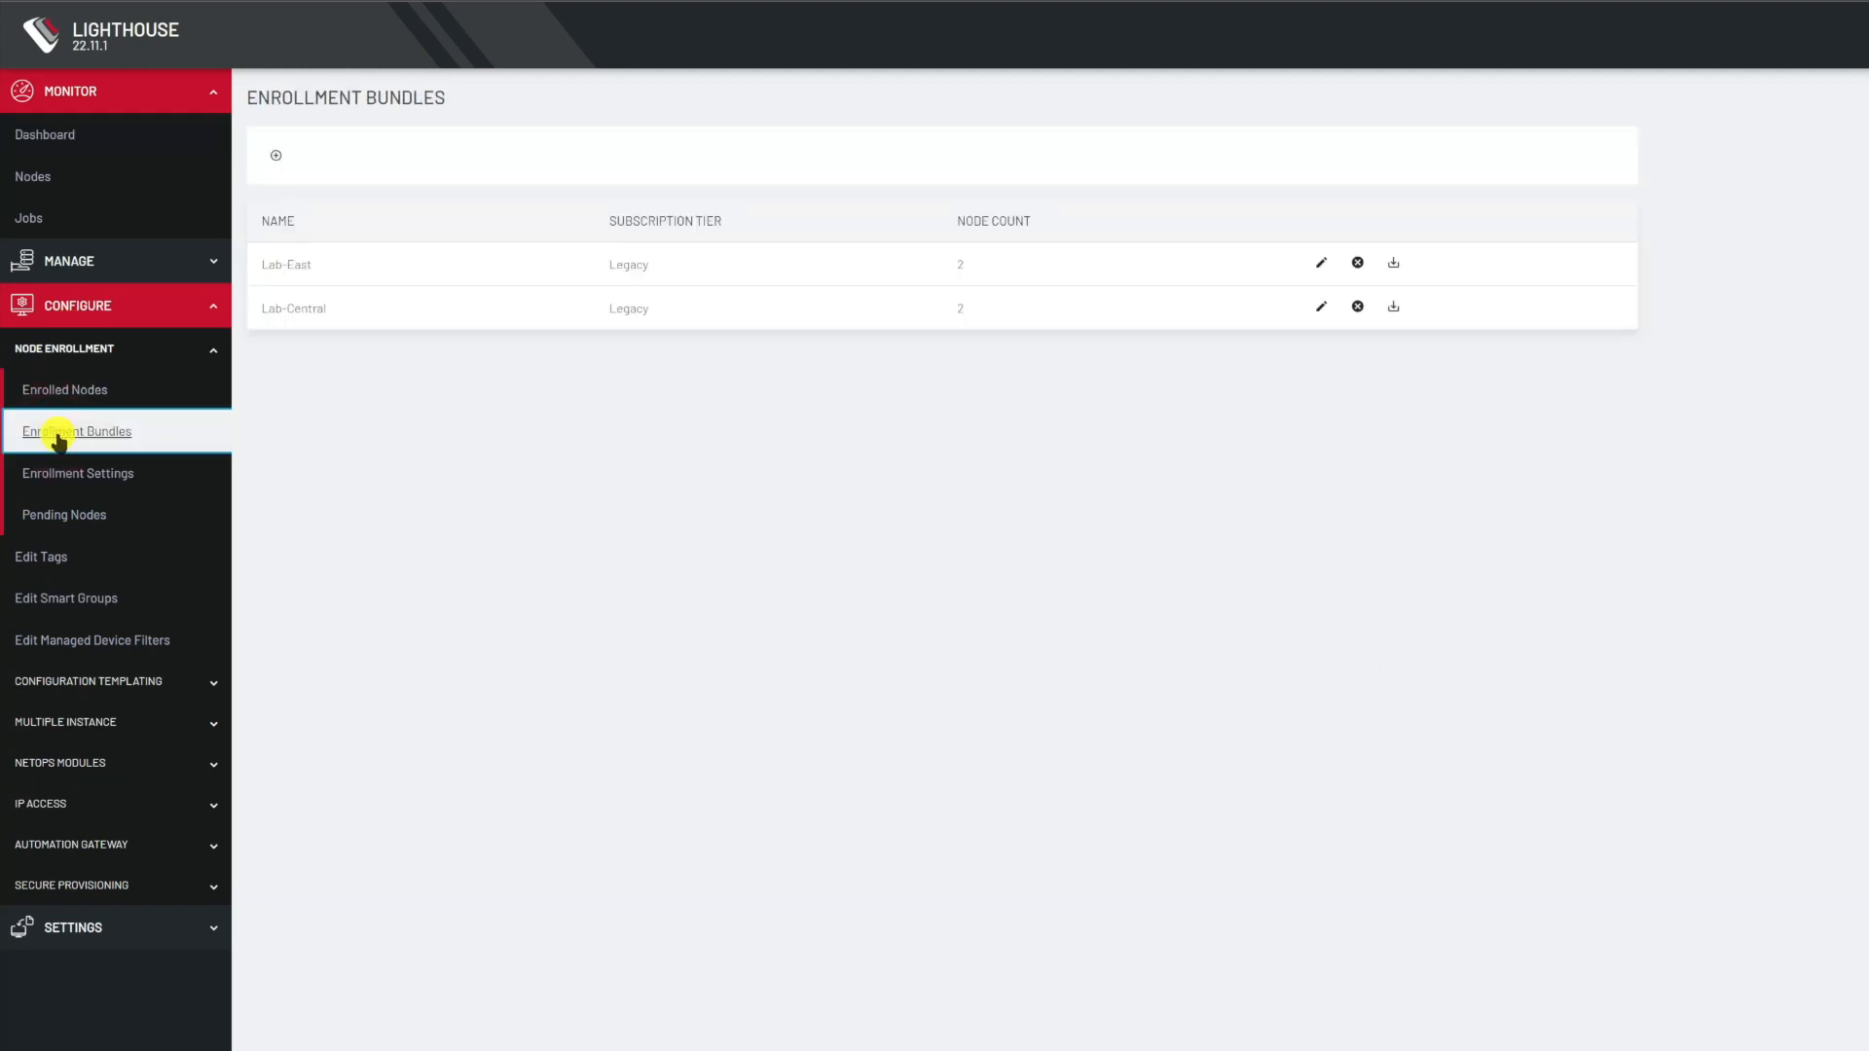
pyautogui.click(273, 159)
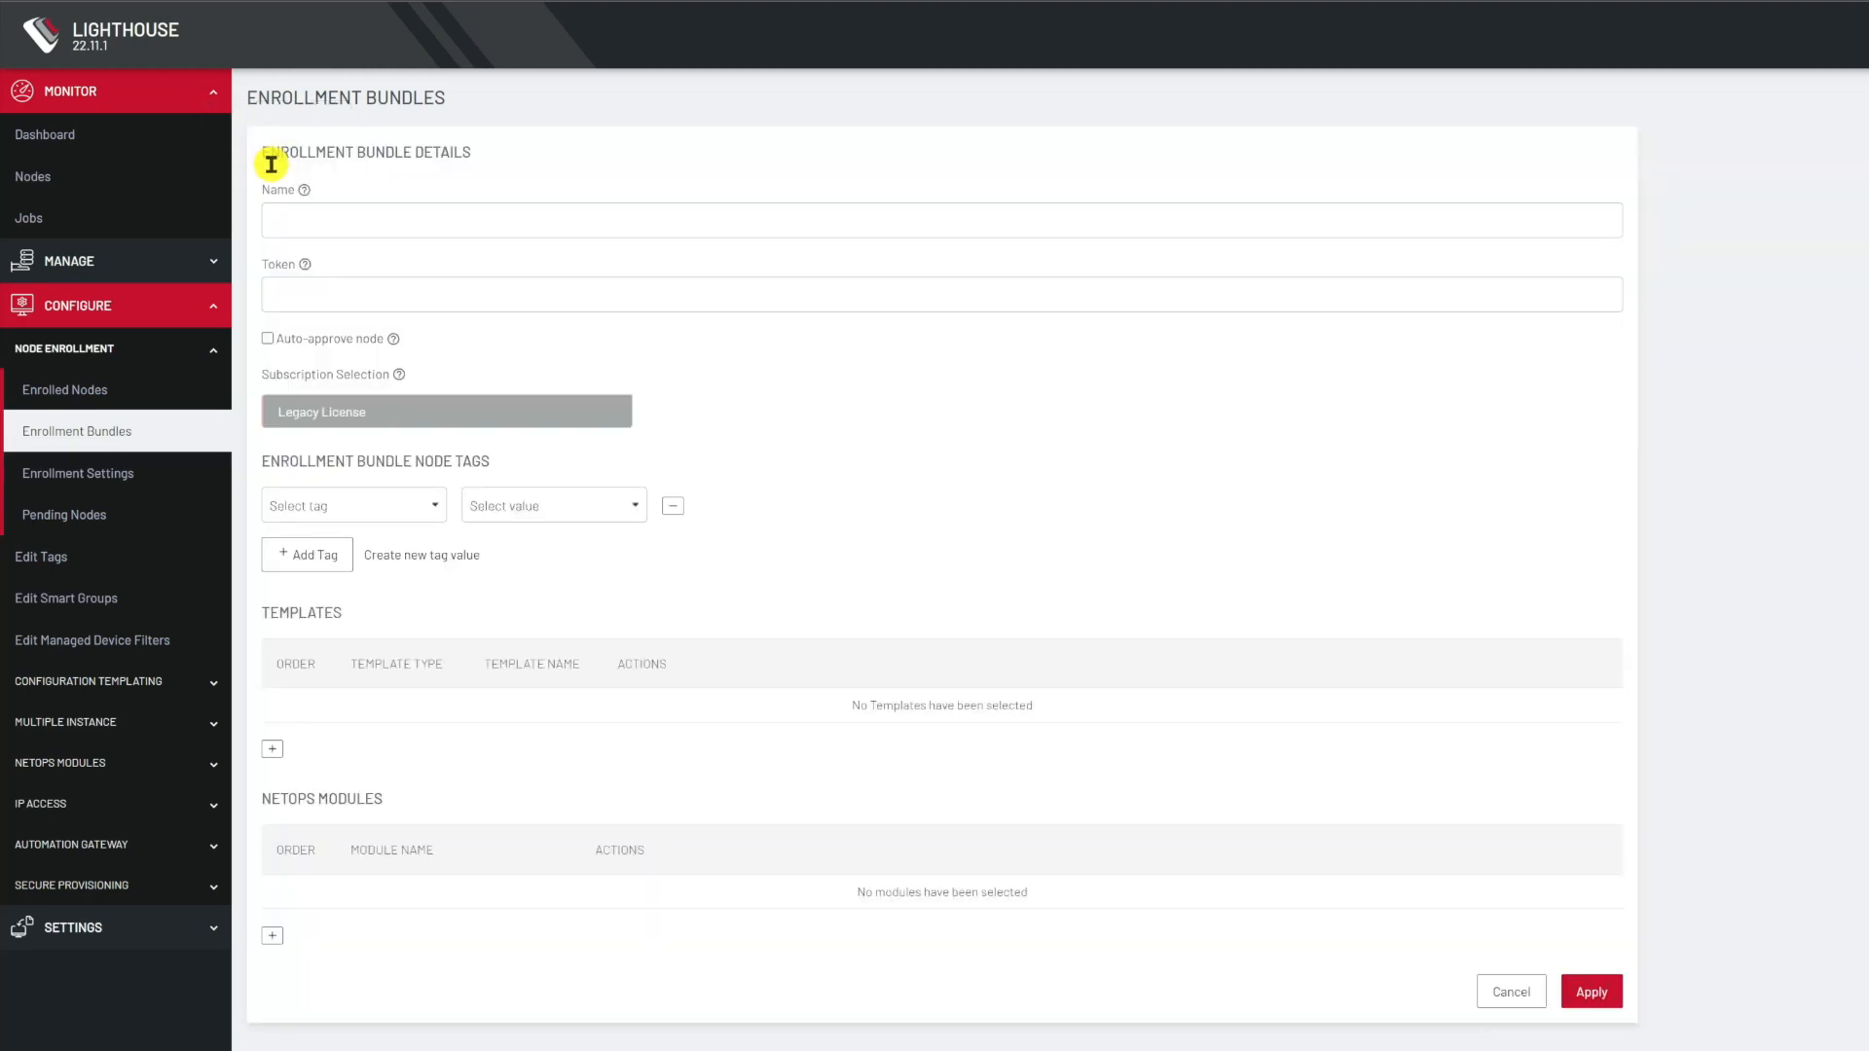
# Name the new enrollment bundle Lab-West and paste the enrollment token.
pyautogui.click(304, 223)
pyautogui.rightClick(306, 223)
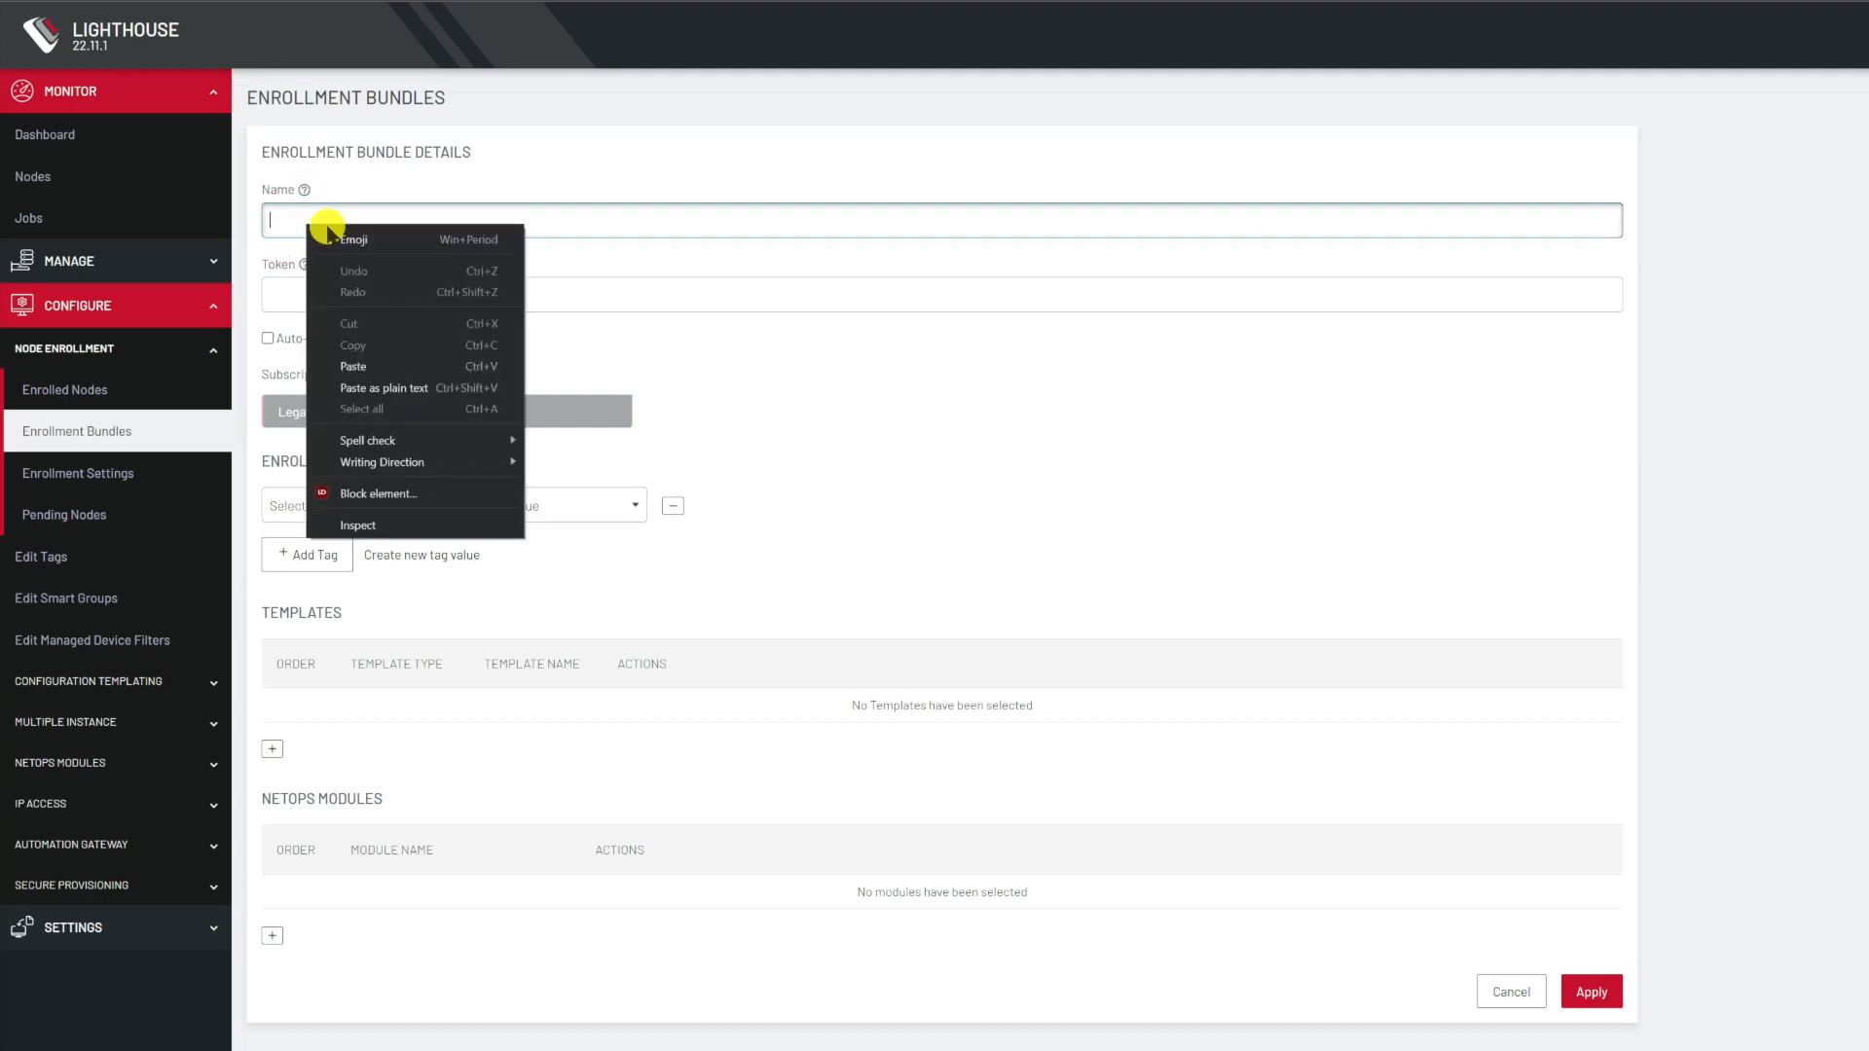
pyautogui.click(366, 366)
pyautogui.click(331, 292)
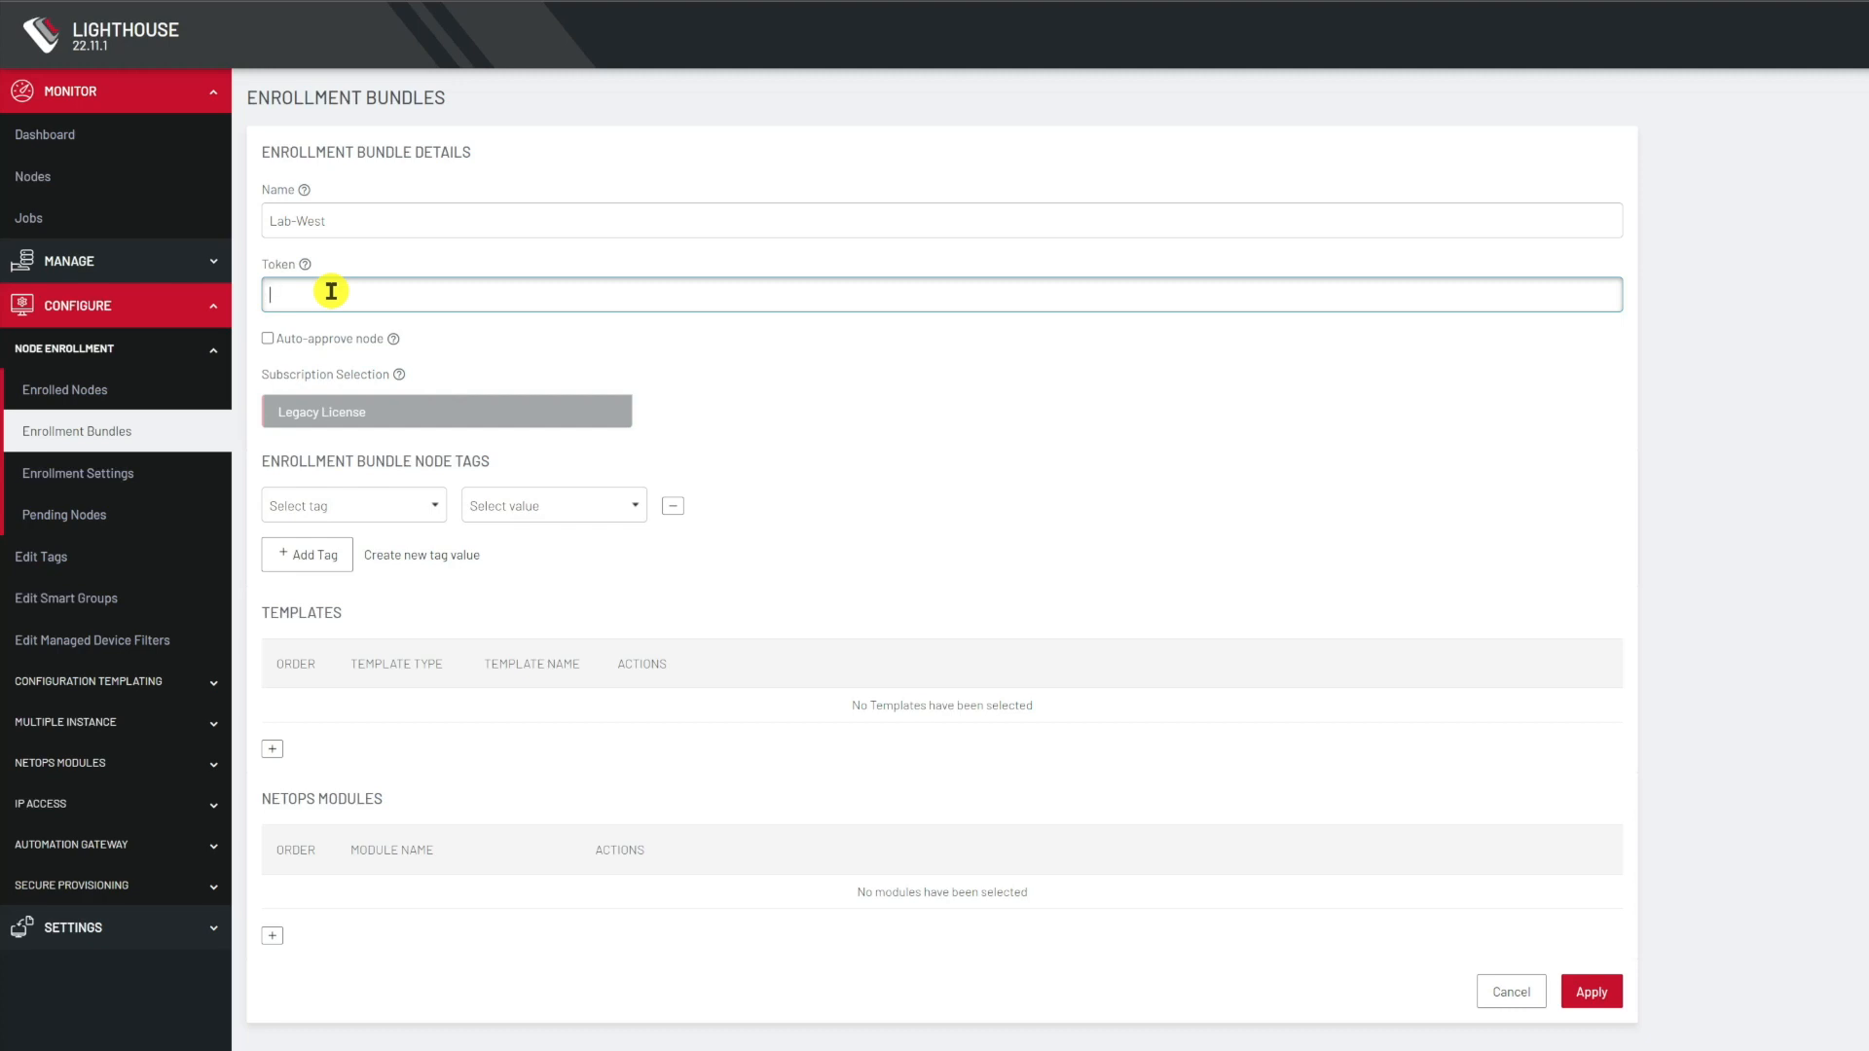
pyautogui.rightClick(331, 291)
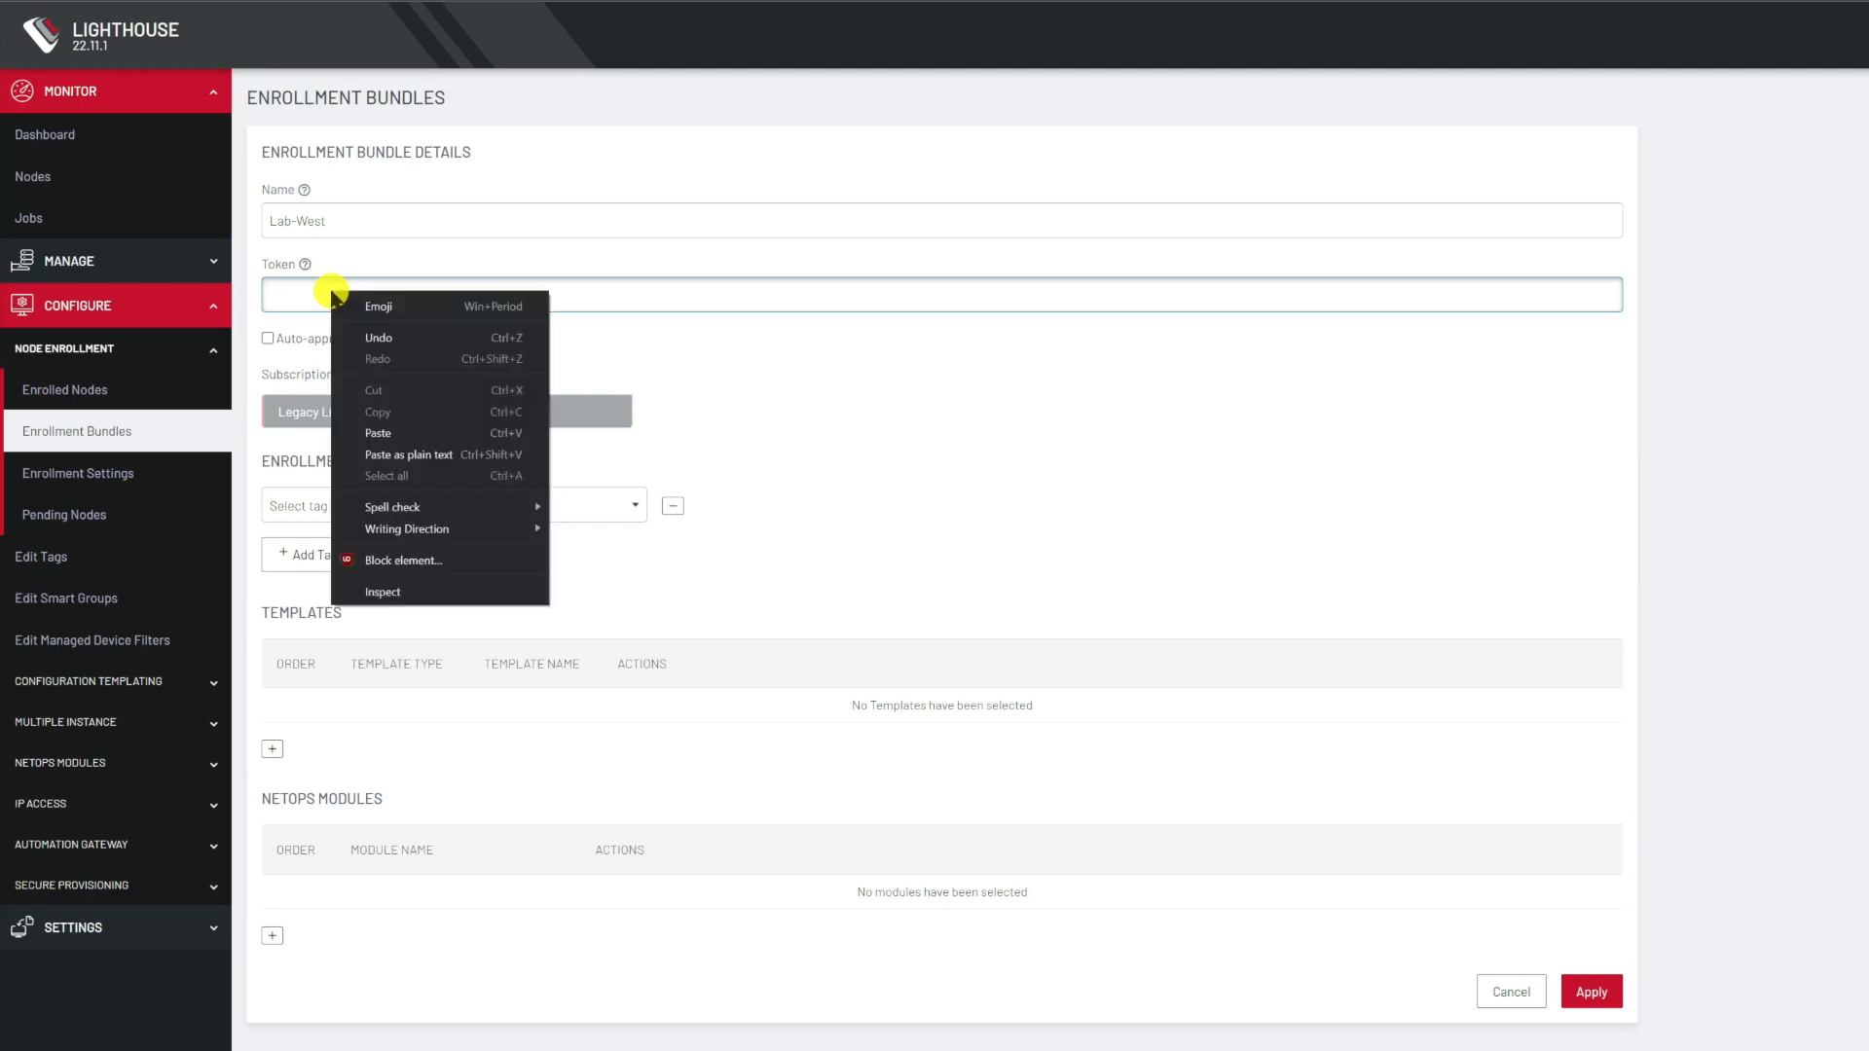
pyautogui.click(412, 430)
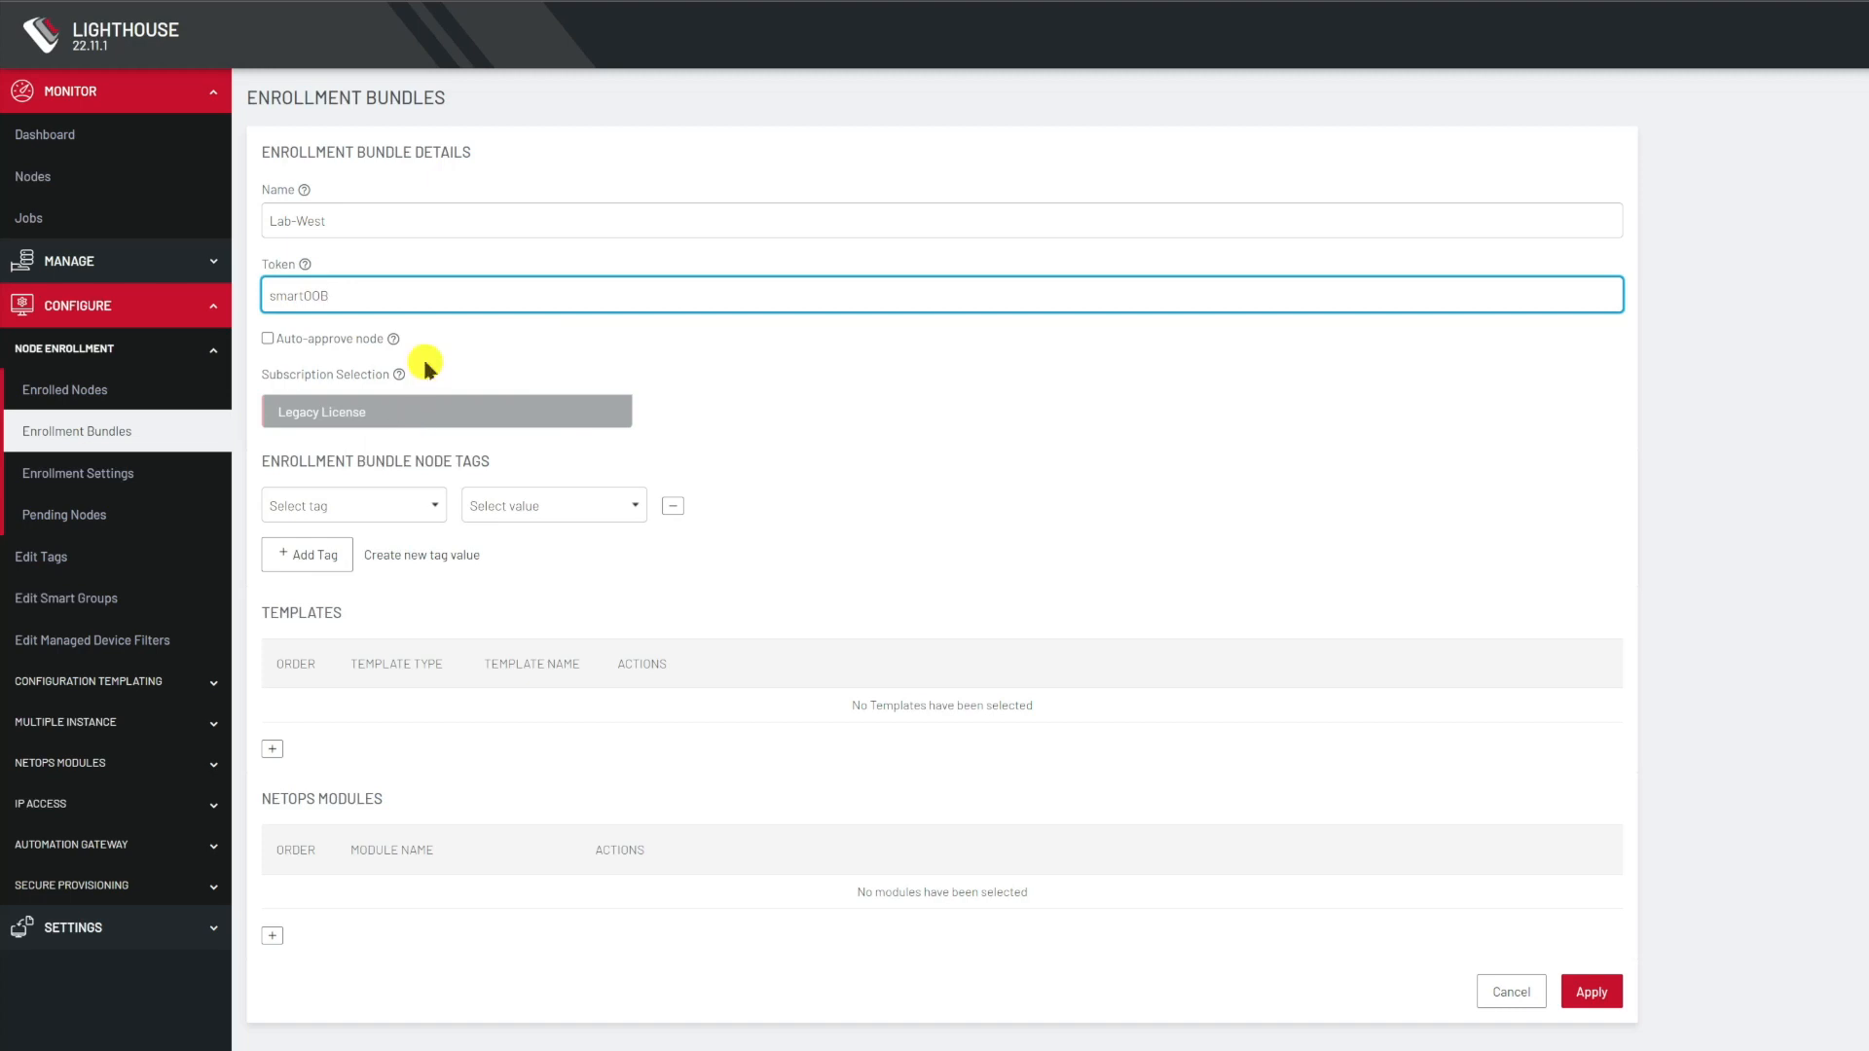
pyautogui.press('Tab')
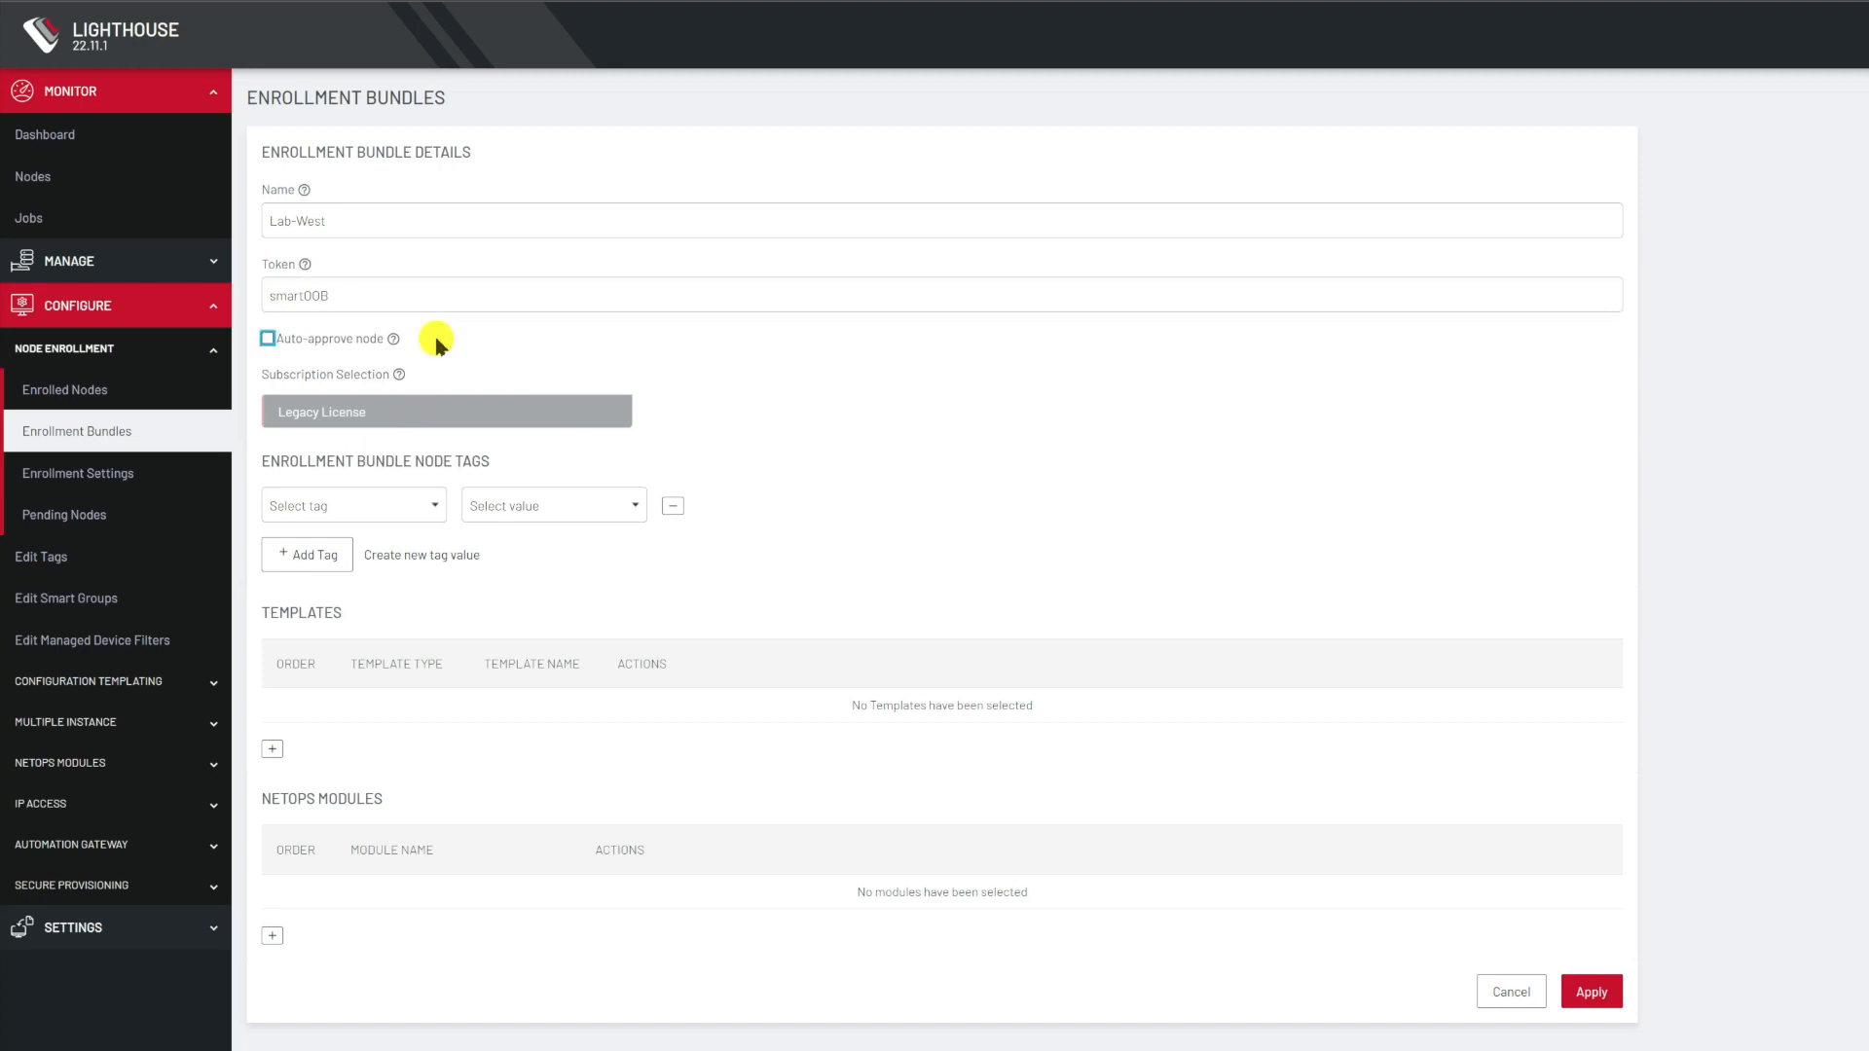
pyautogui.click(436, 341)
pyautogui.click(266, 340)
pyautogui.click(268, 340)
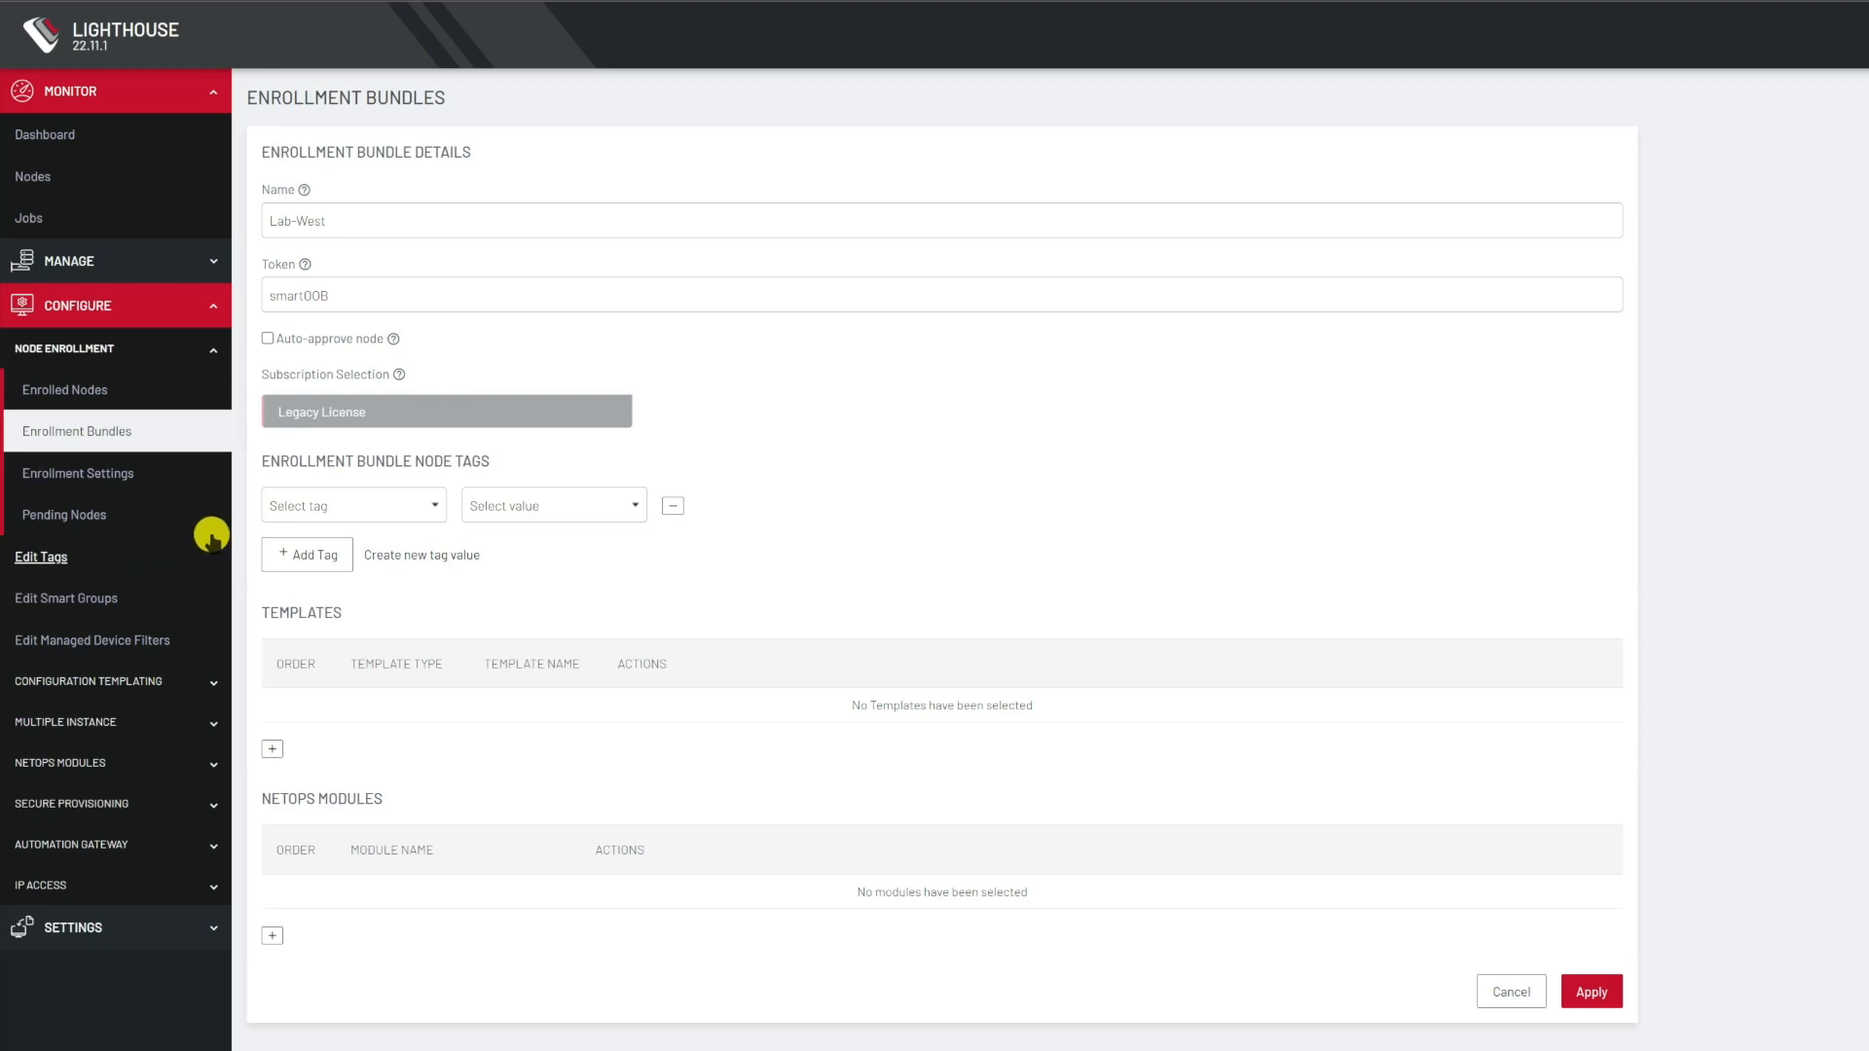
# Set the bundle's node tag to Regions with the value Western.
pyautogui.click(303, 512)
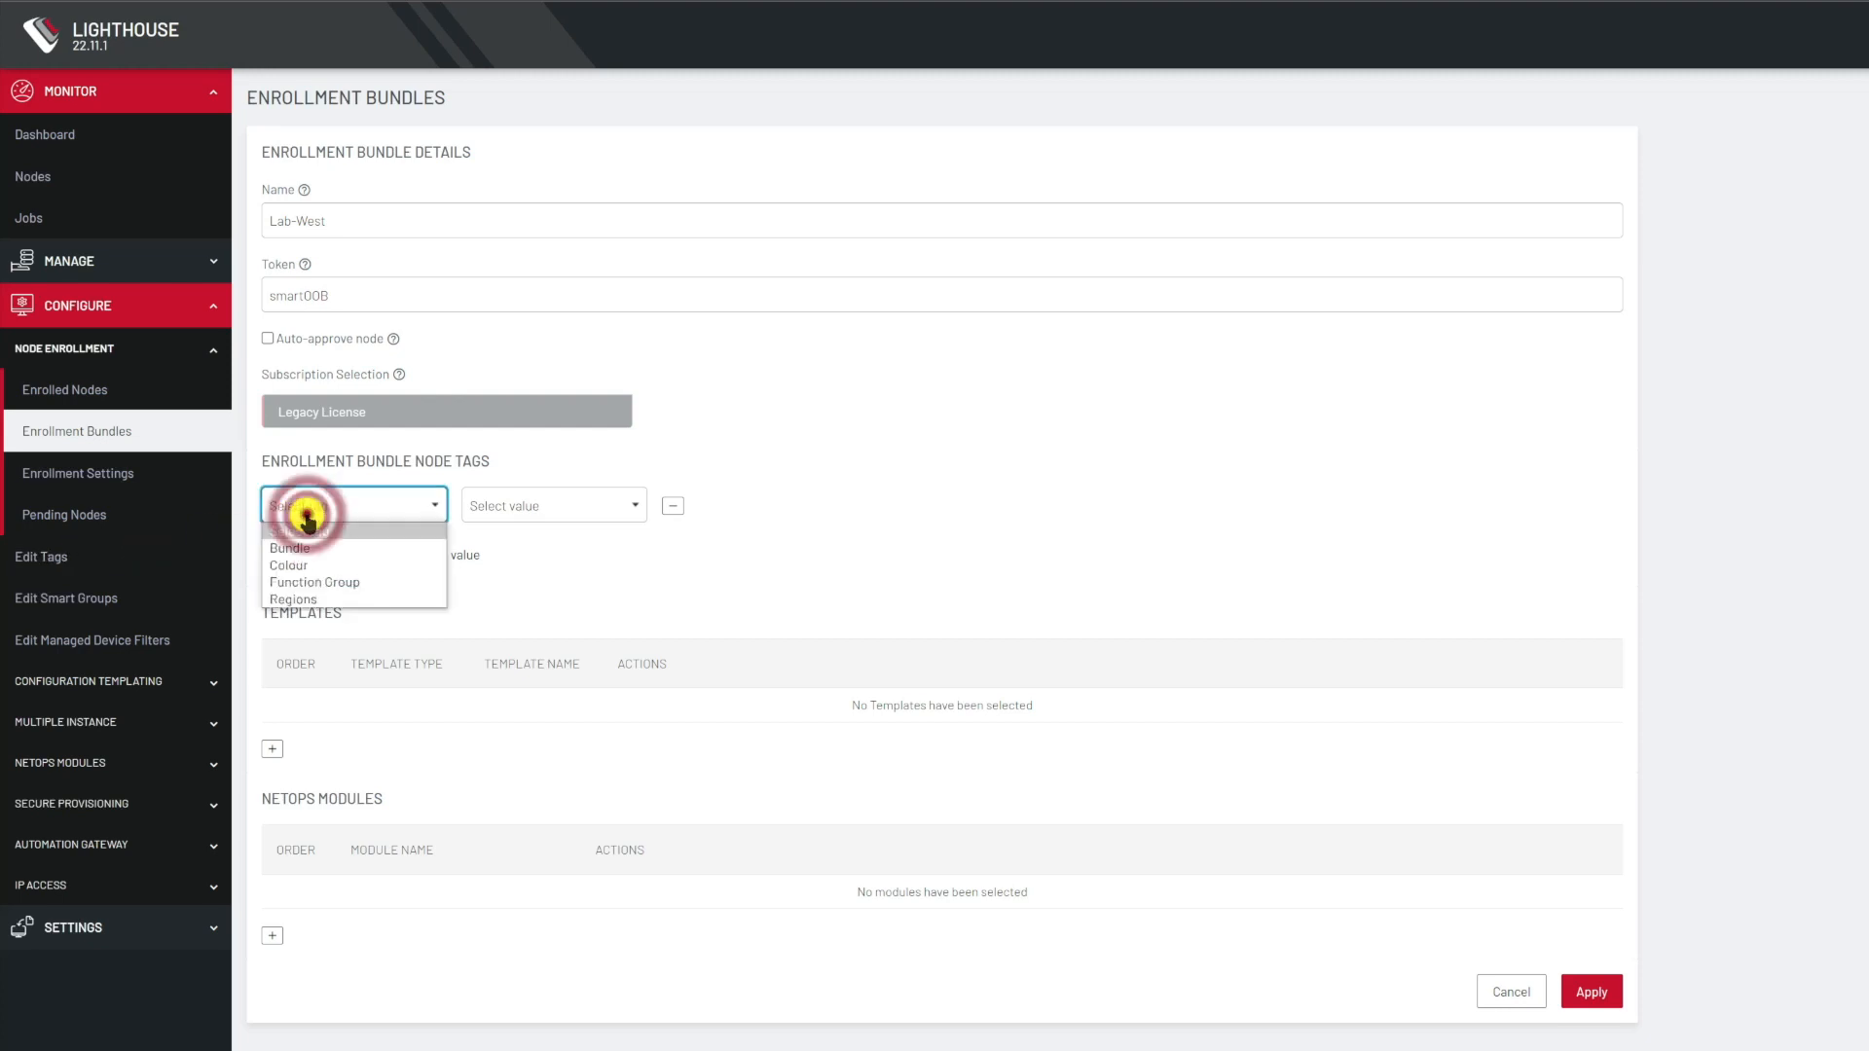
pyautogui.click(297, 598)
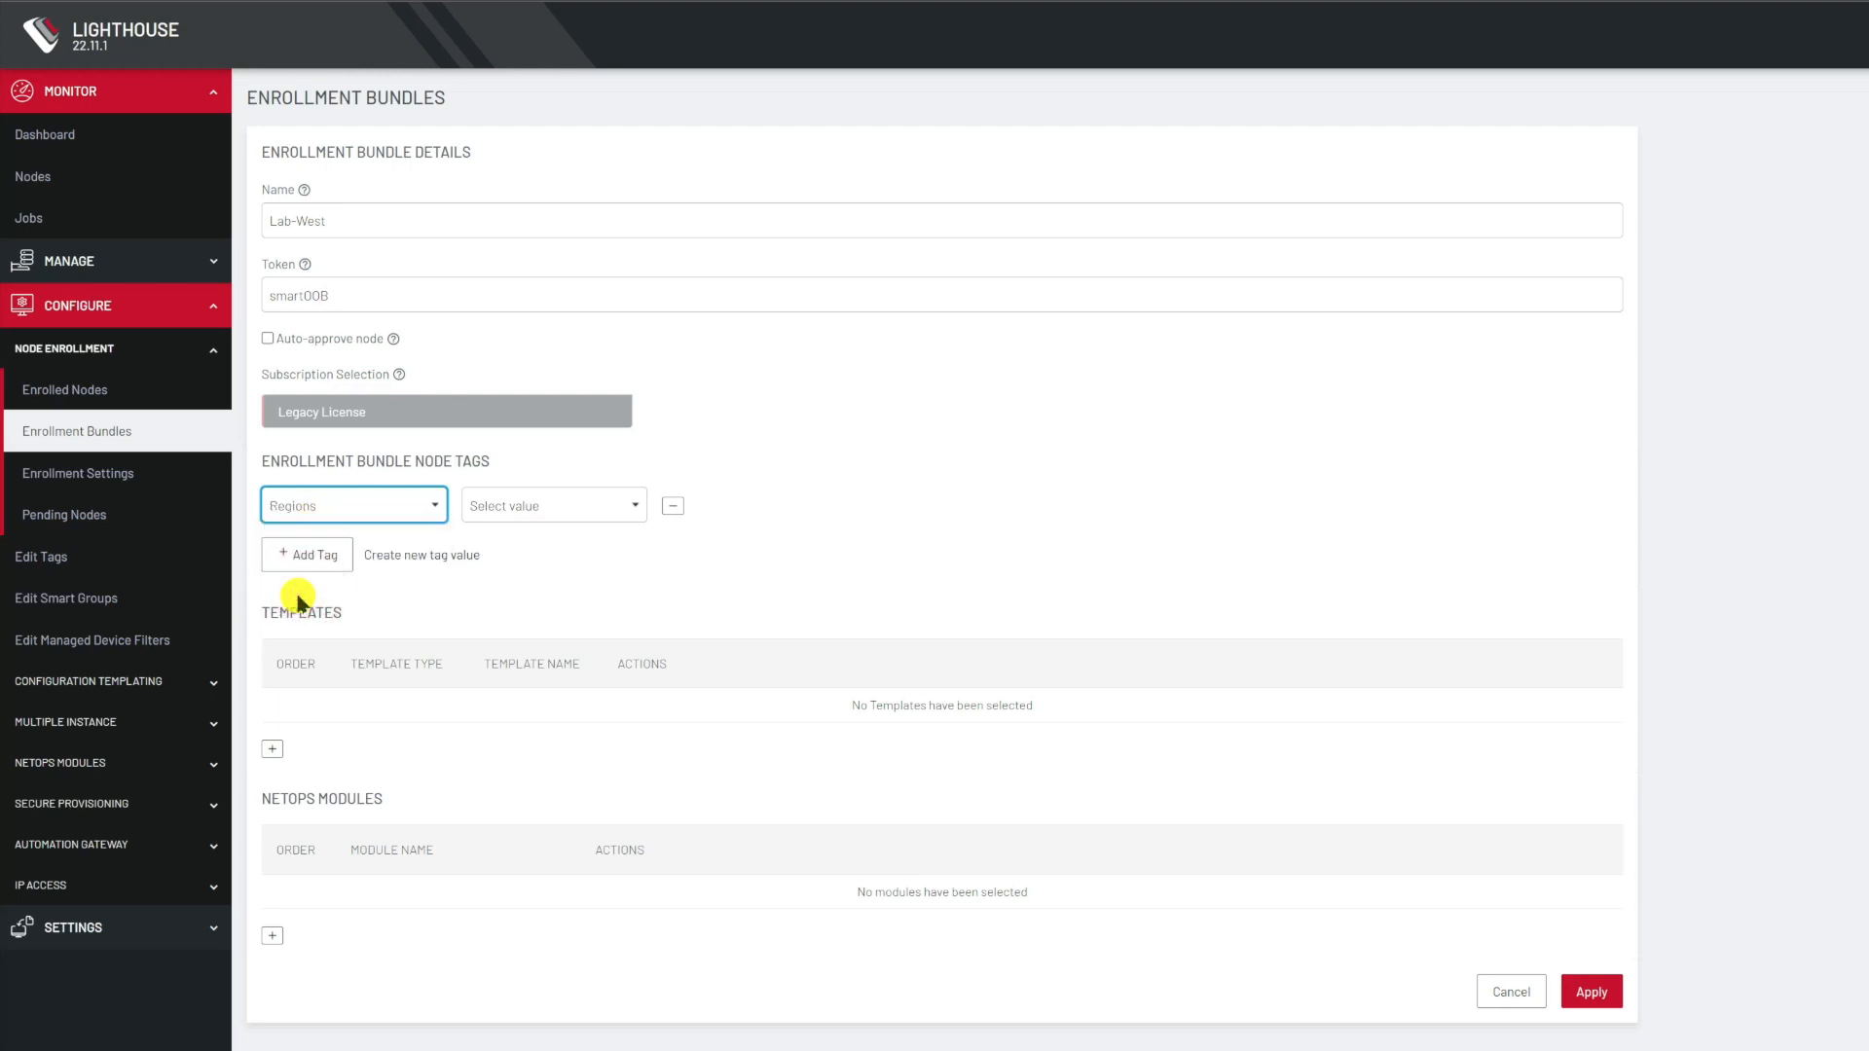
pyautogui.click(549, 506)
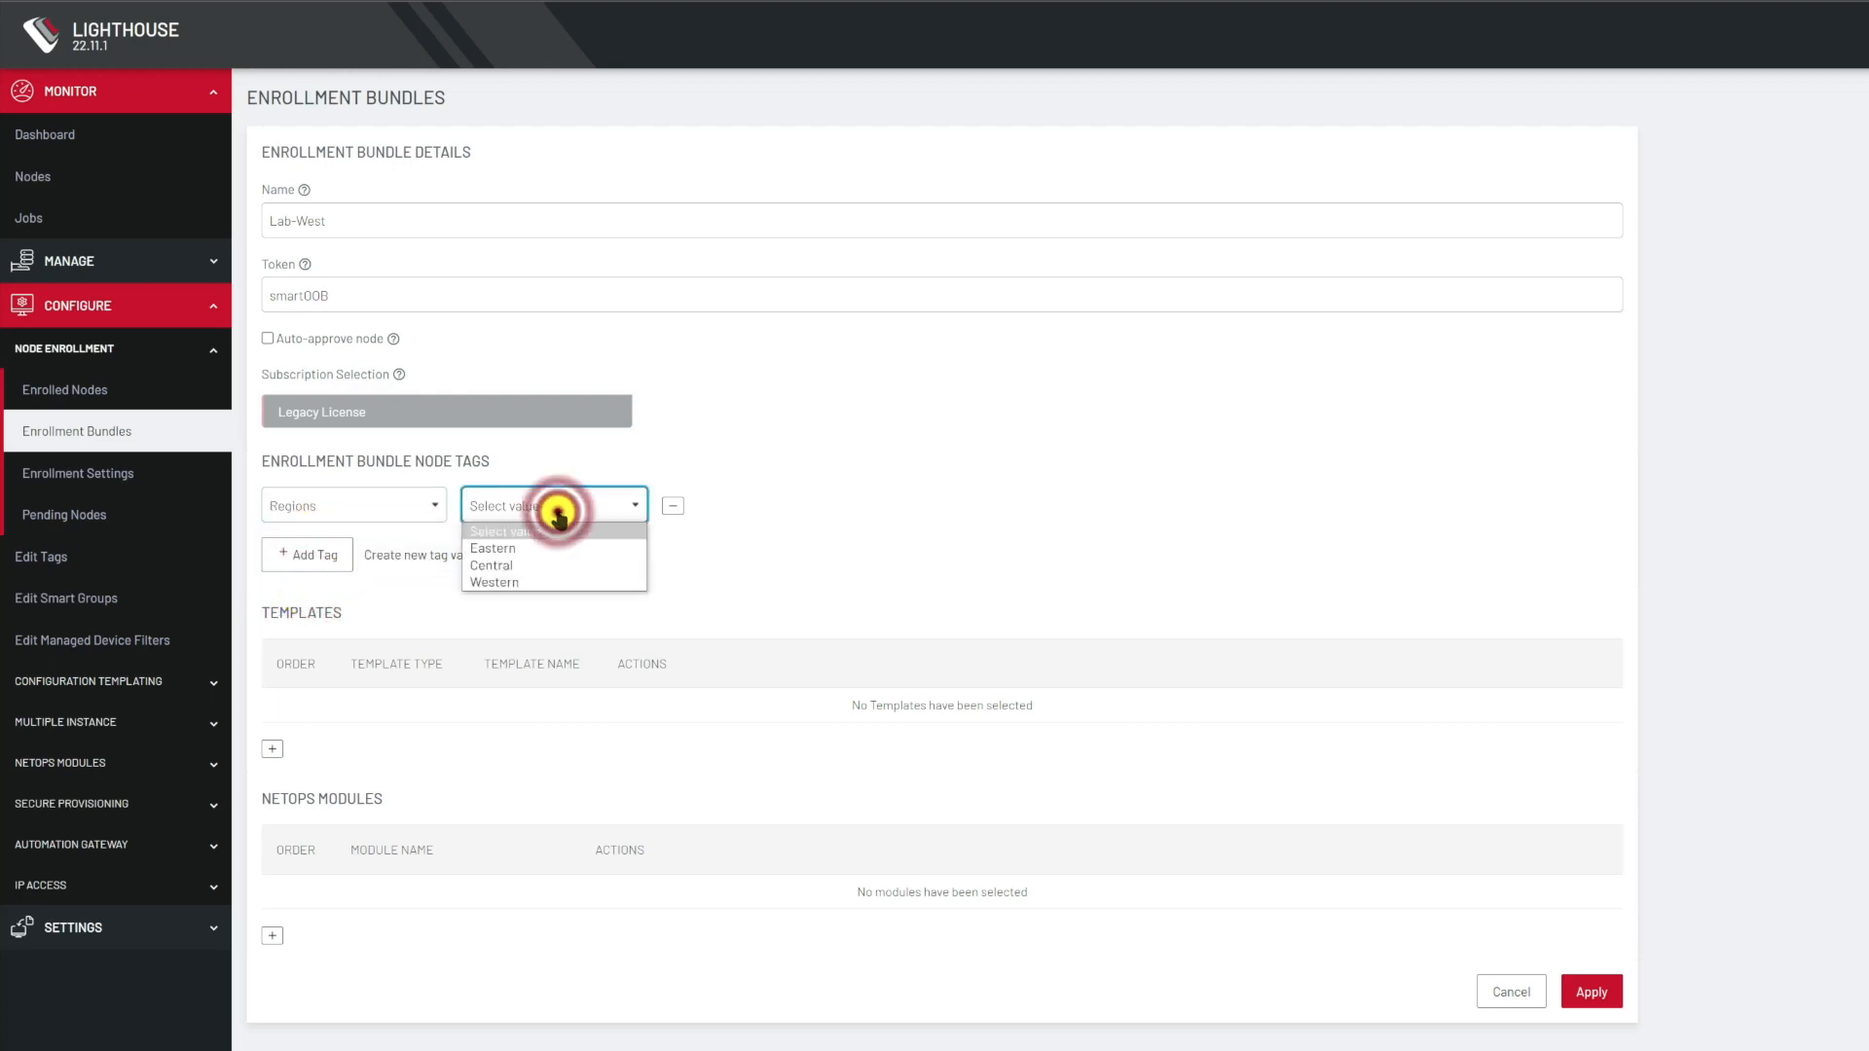
pyautogui.click(542, 584)
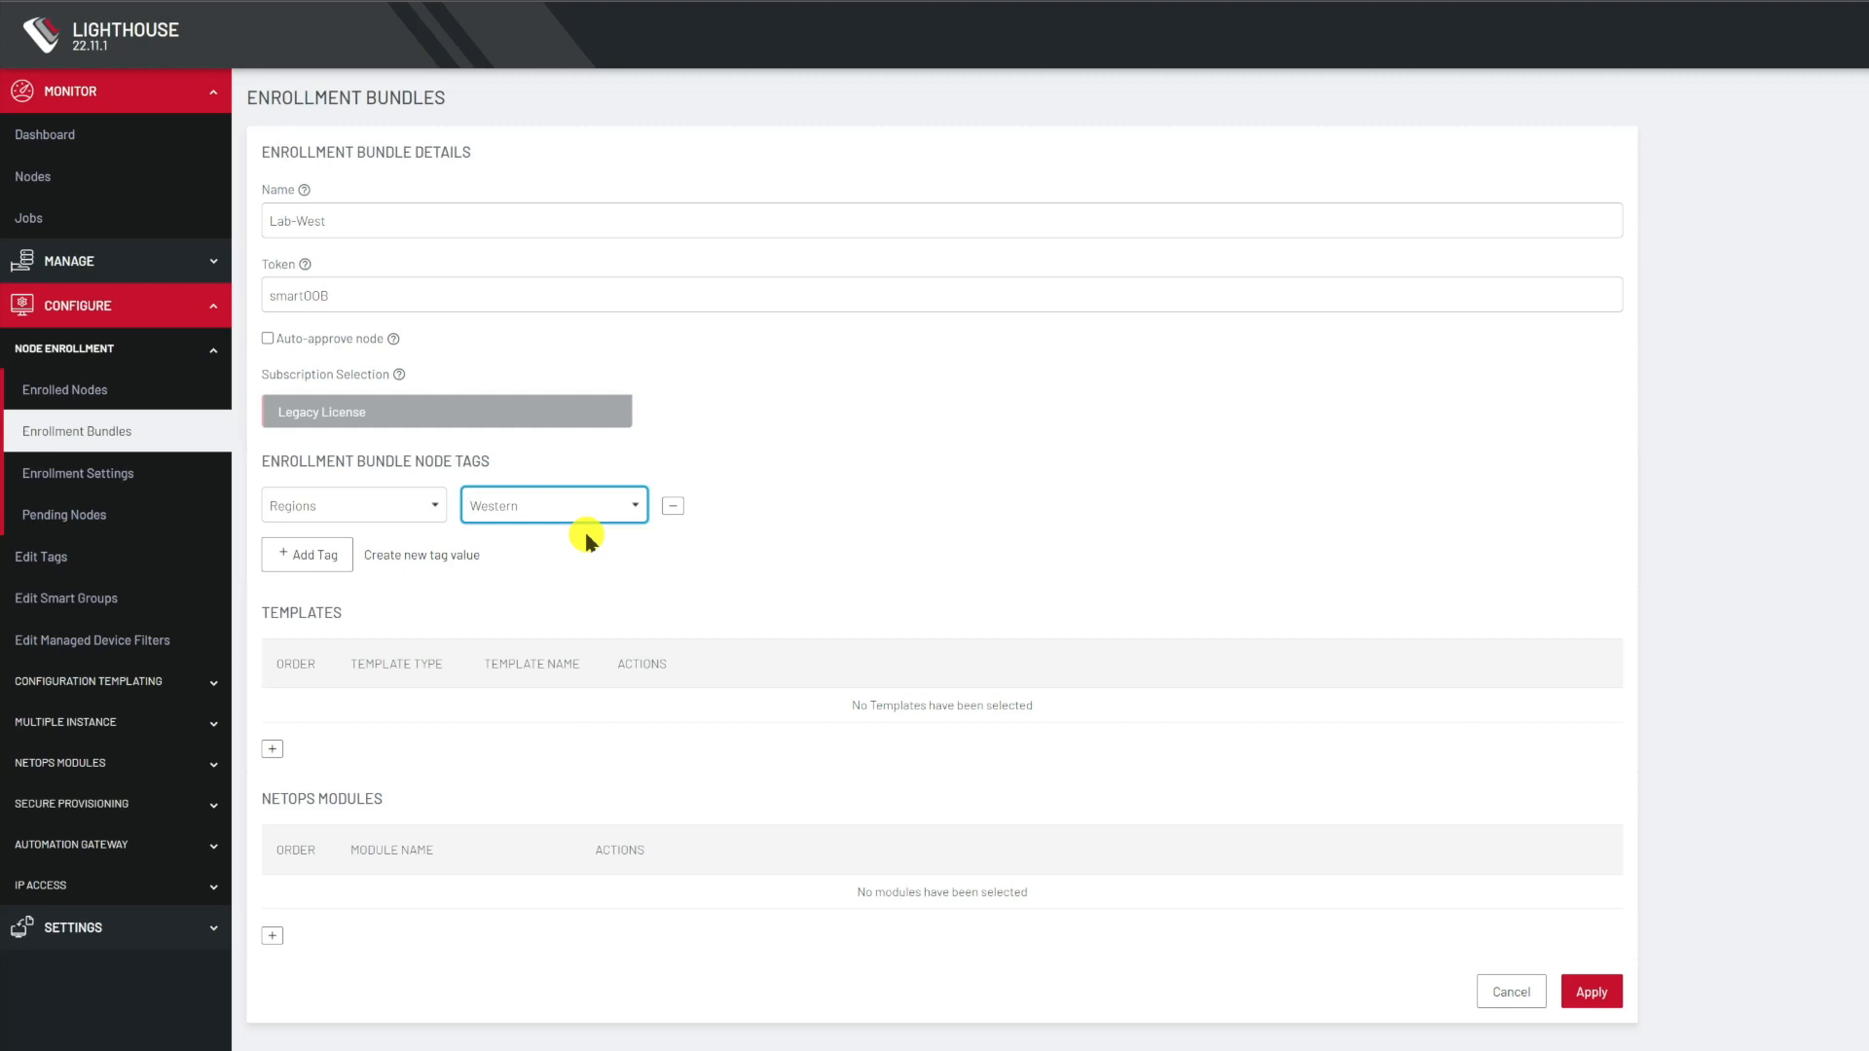
pyautogui.click(331, 563)
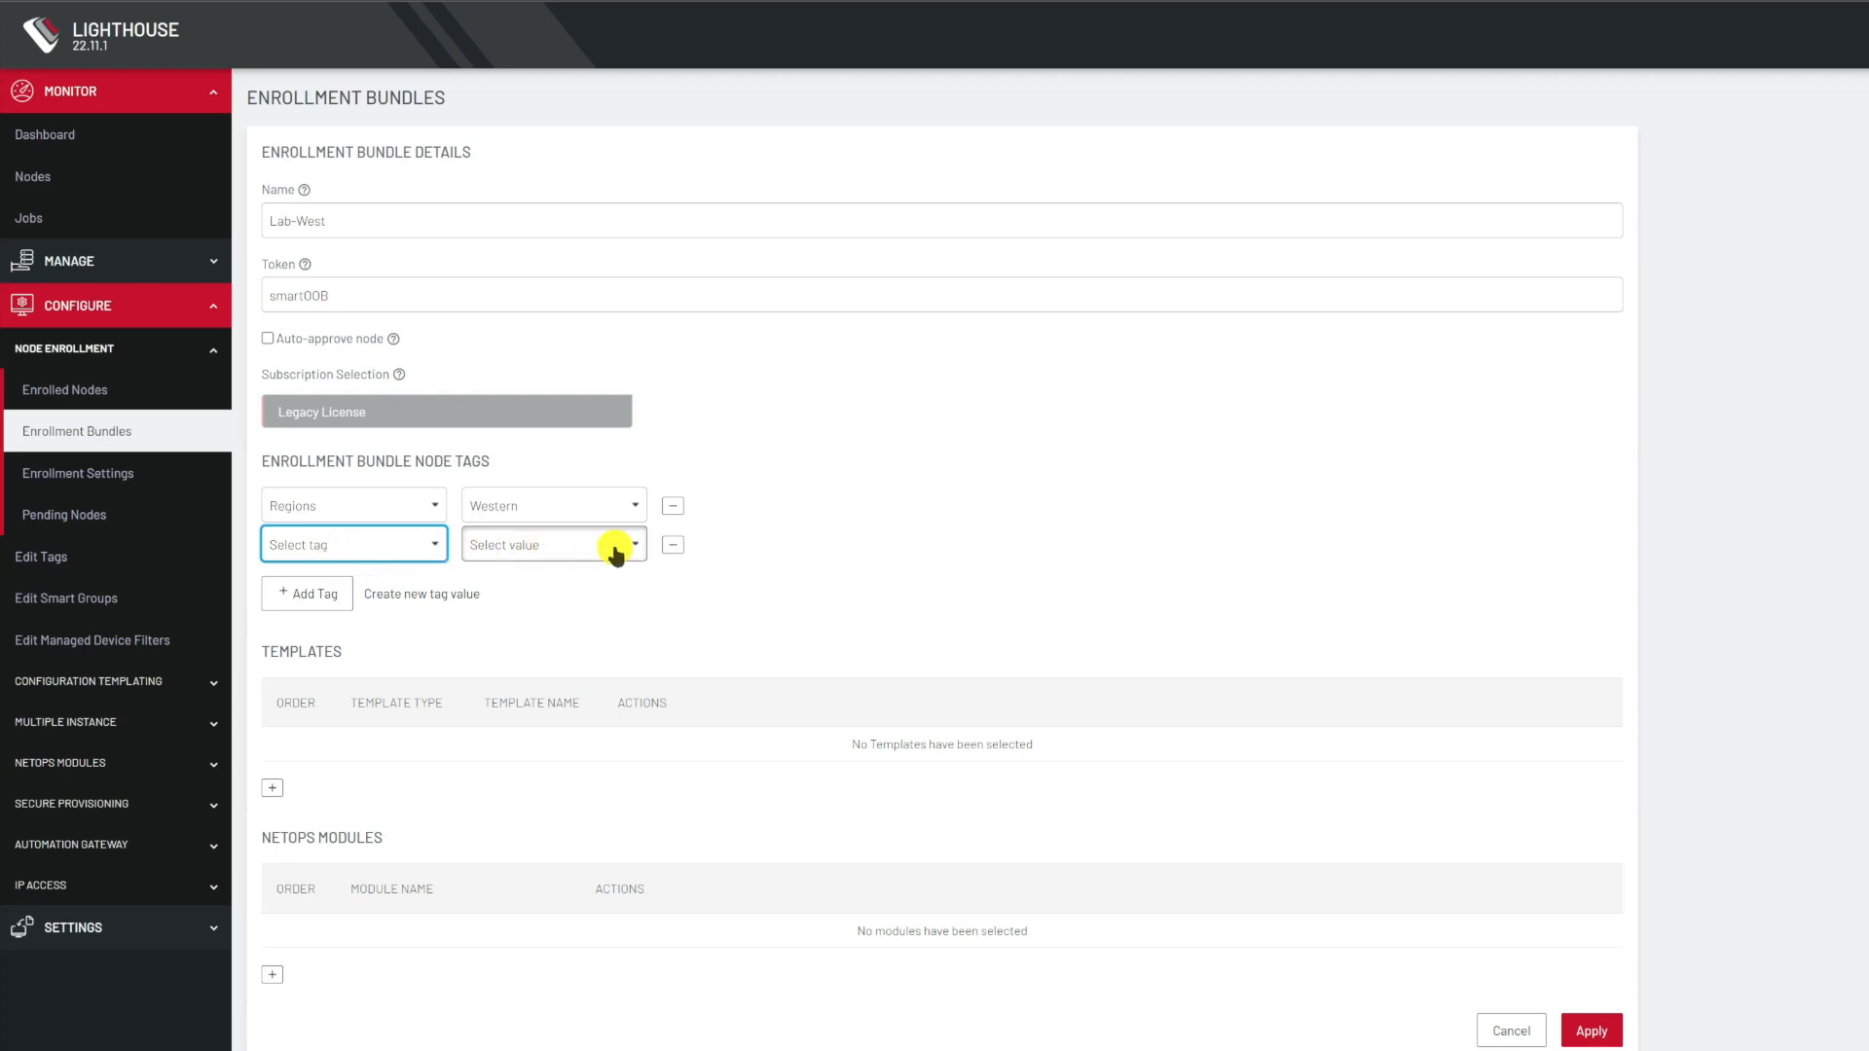
pyautogui.click(672, 547)
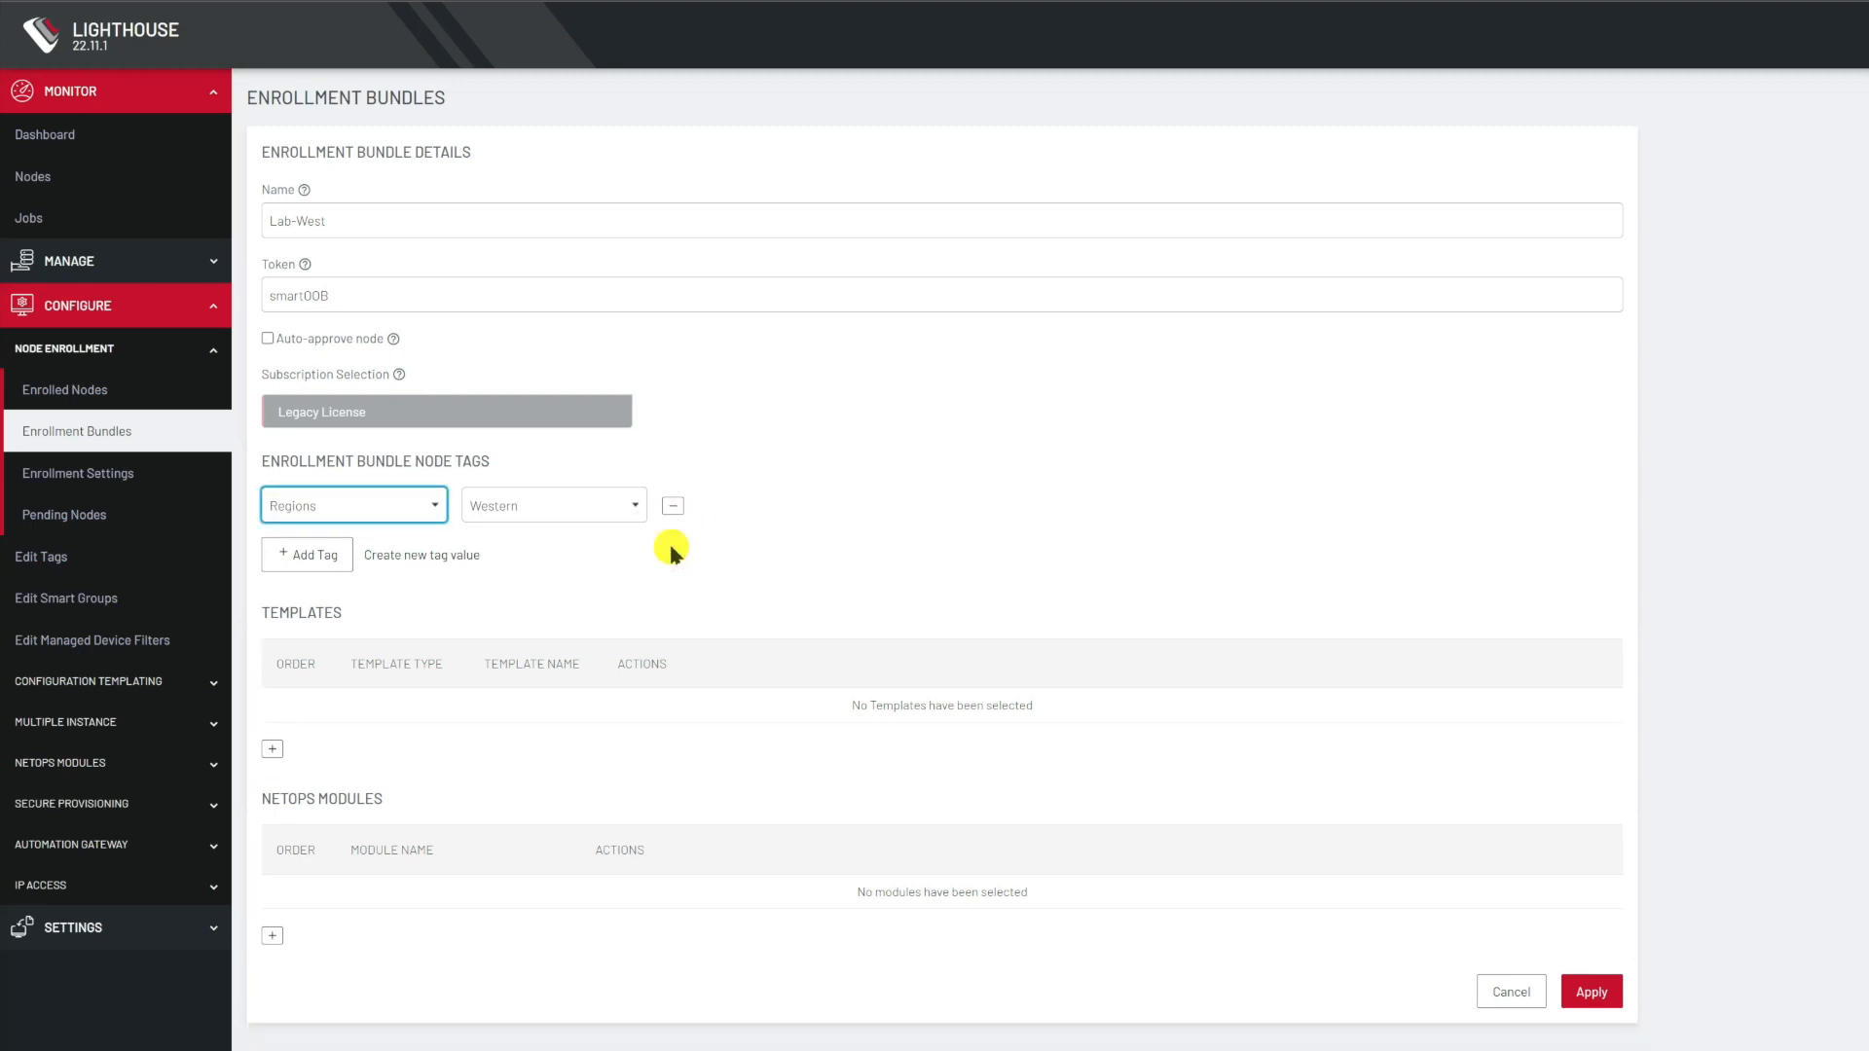
pyautogui.click(671, 548)
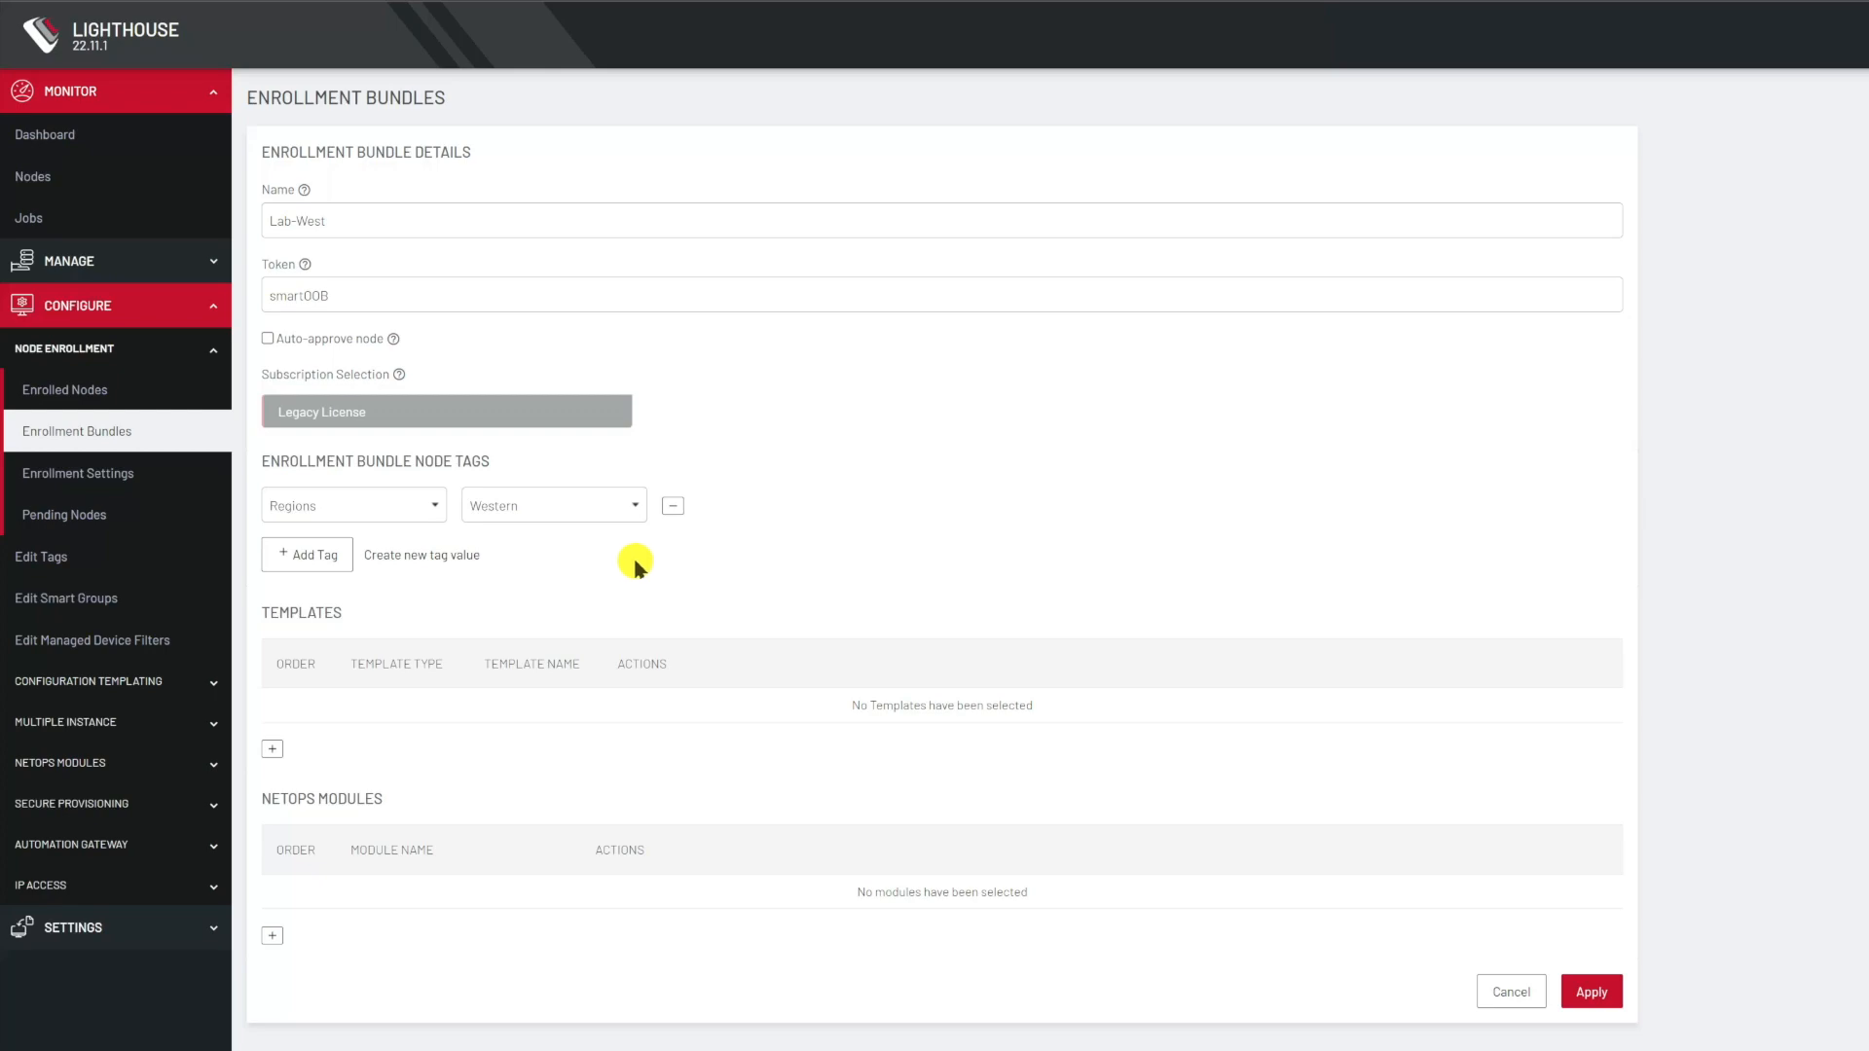
# Add the Script template named Funny MOTD to the enrollment bundle.
pyautogui.click(273, 750)
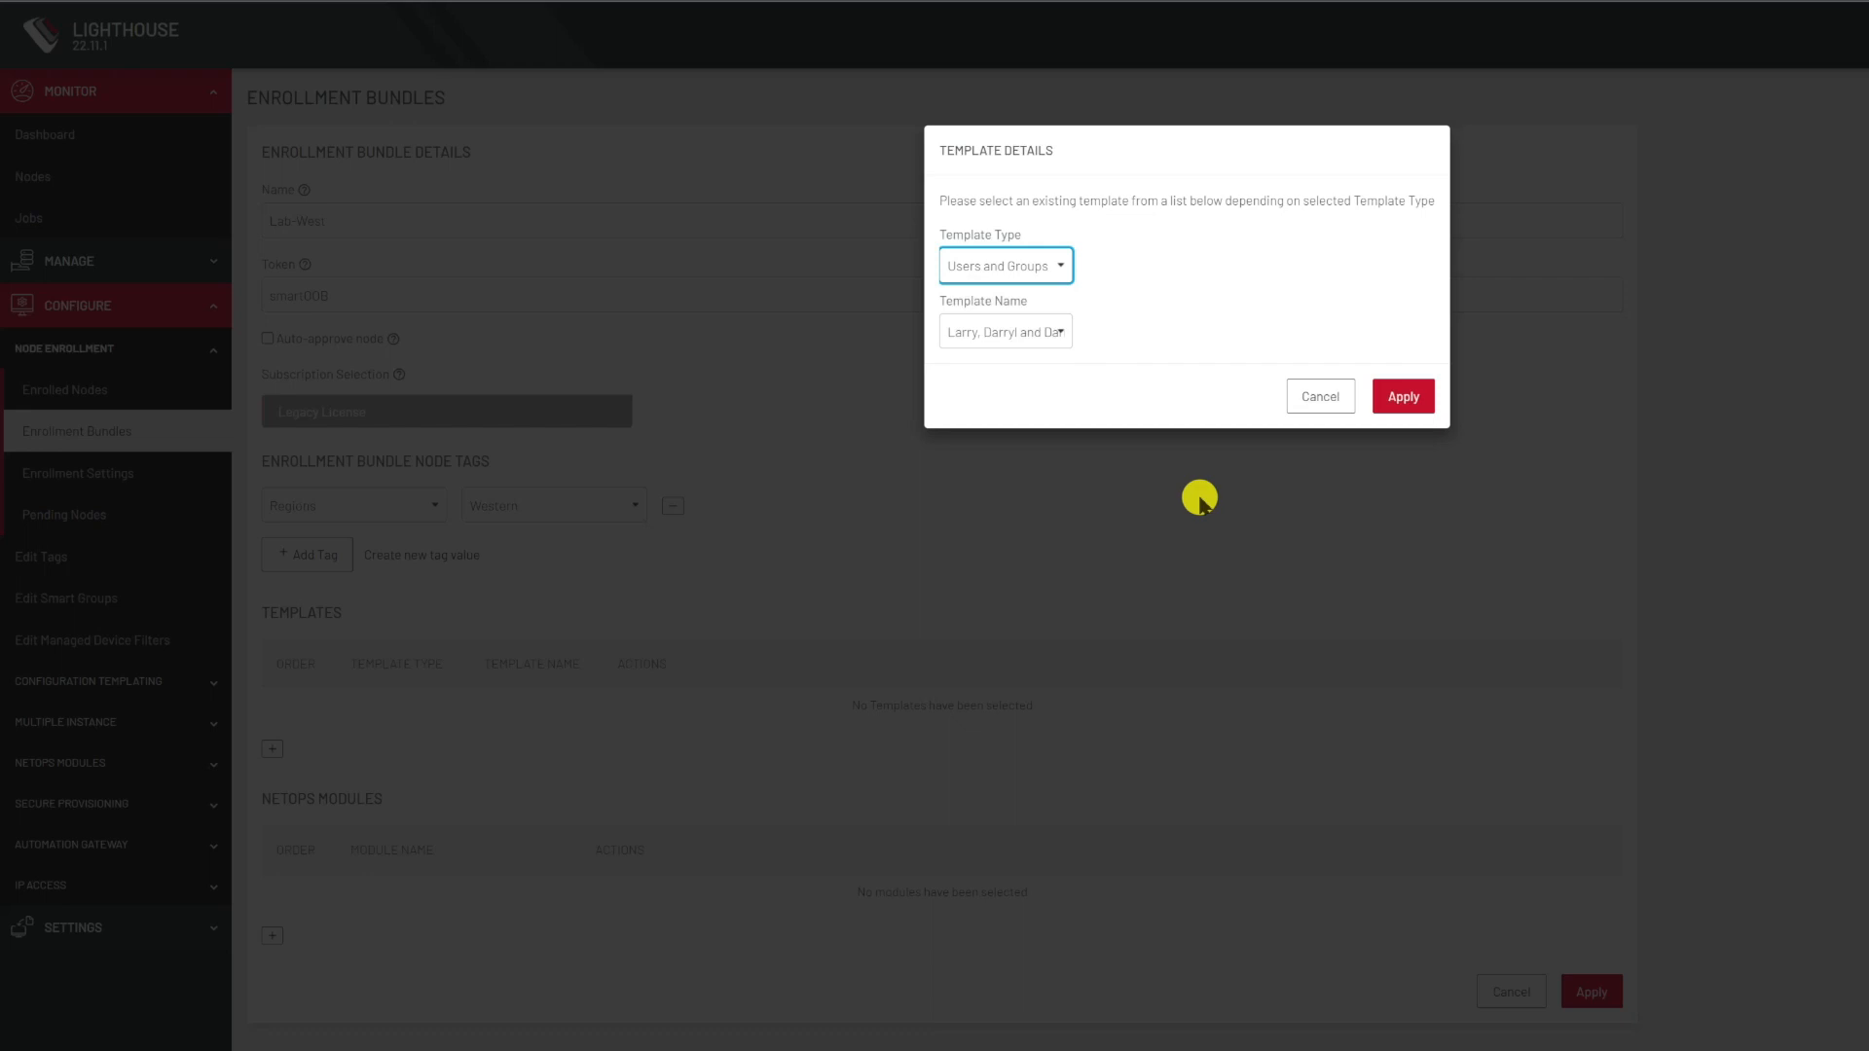
pyautogui.click(1034, 275)
pyautogui.click(993, 325)
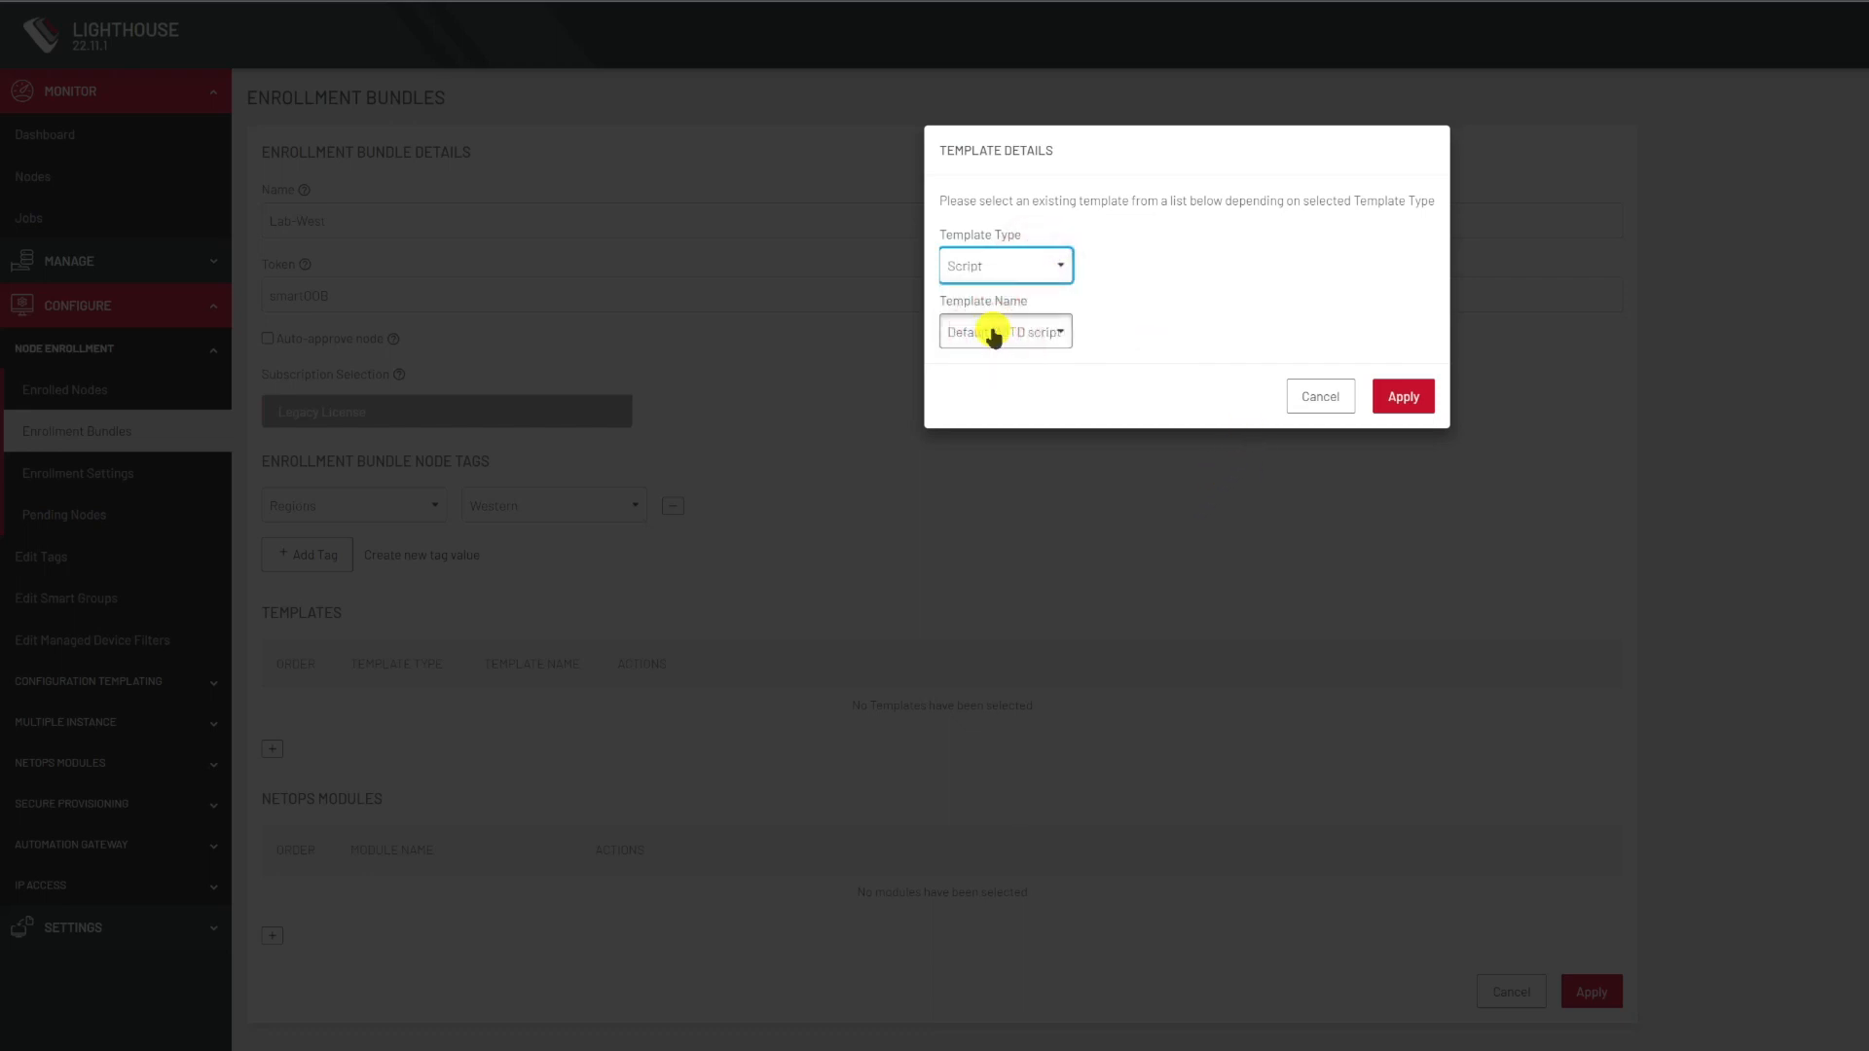
pyautogui.click(992, 336)
pyautogui.click(971, 440)
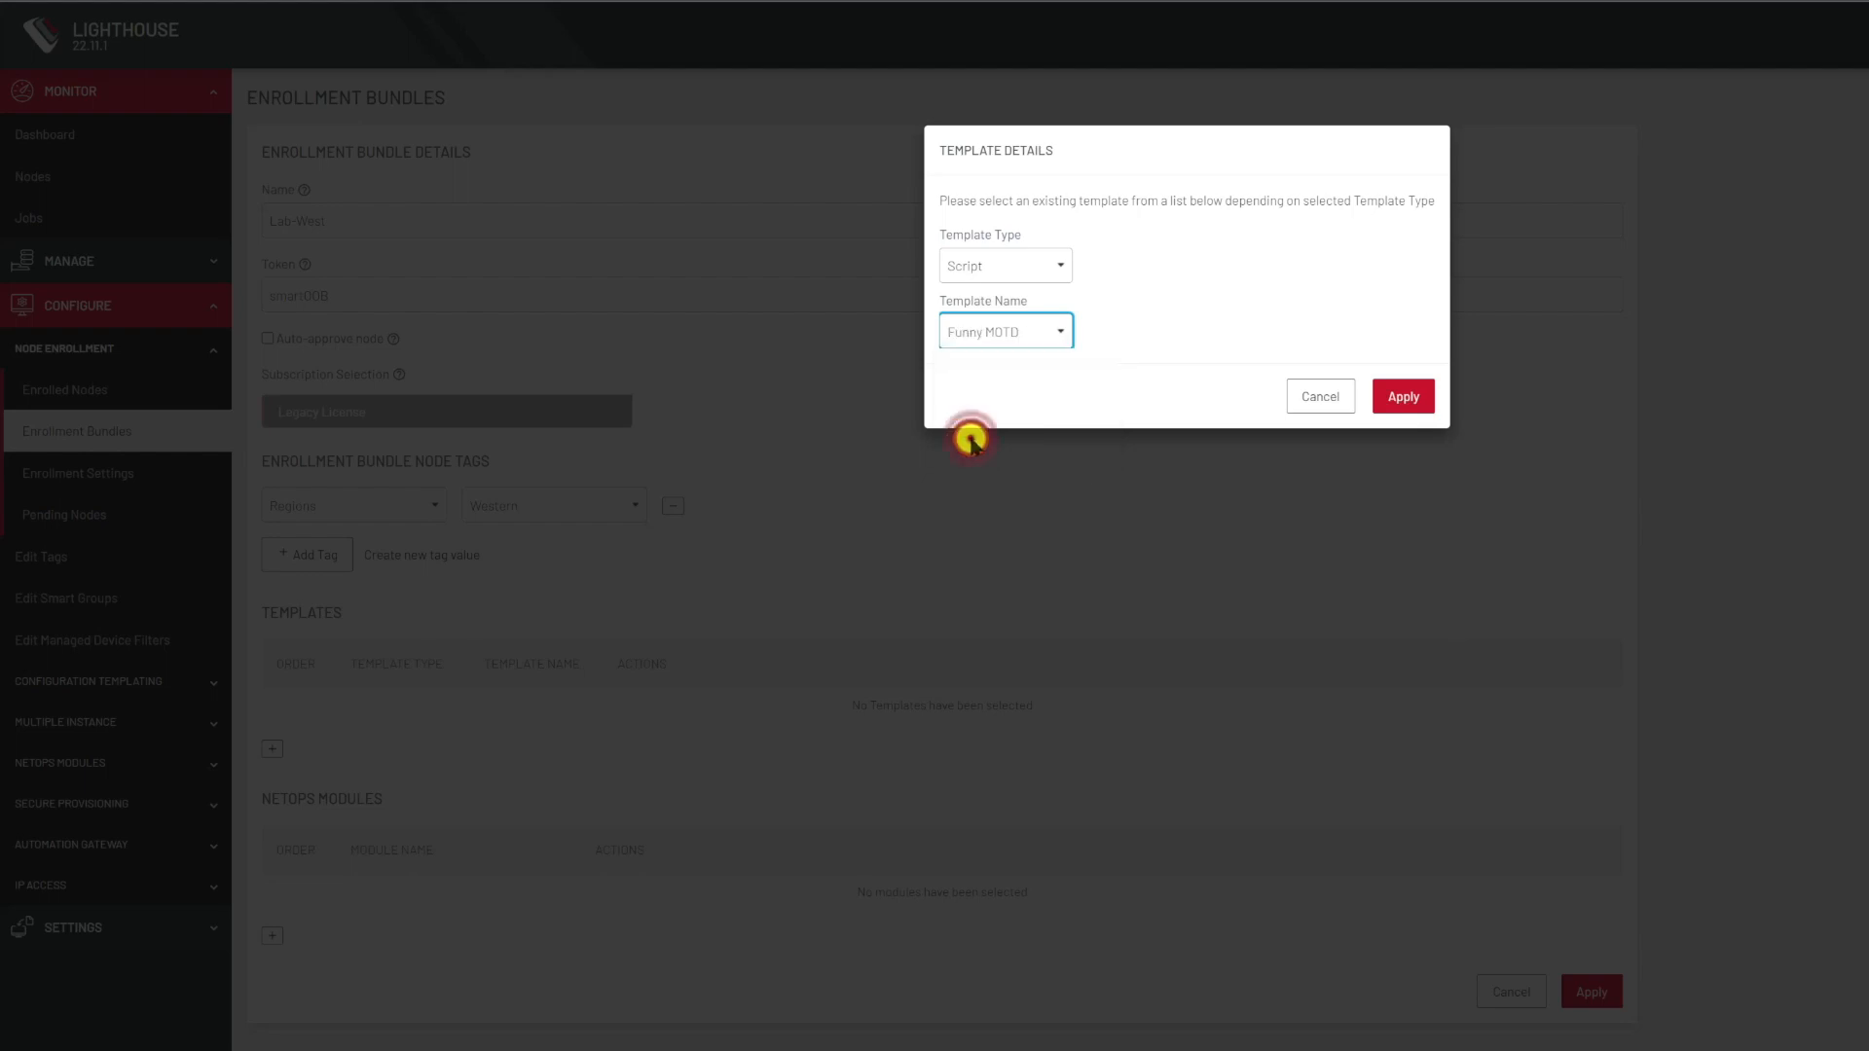
pyautogui.click(1402, 396)
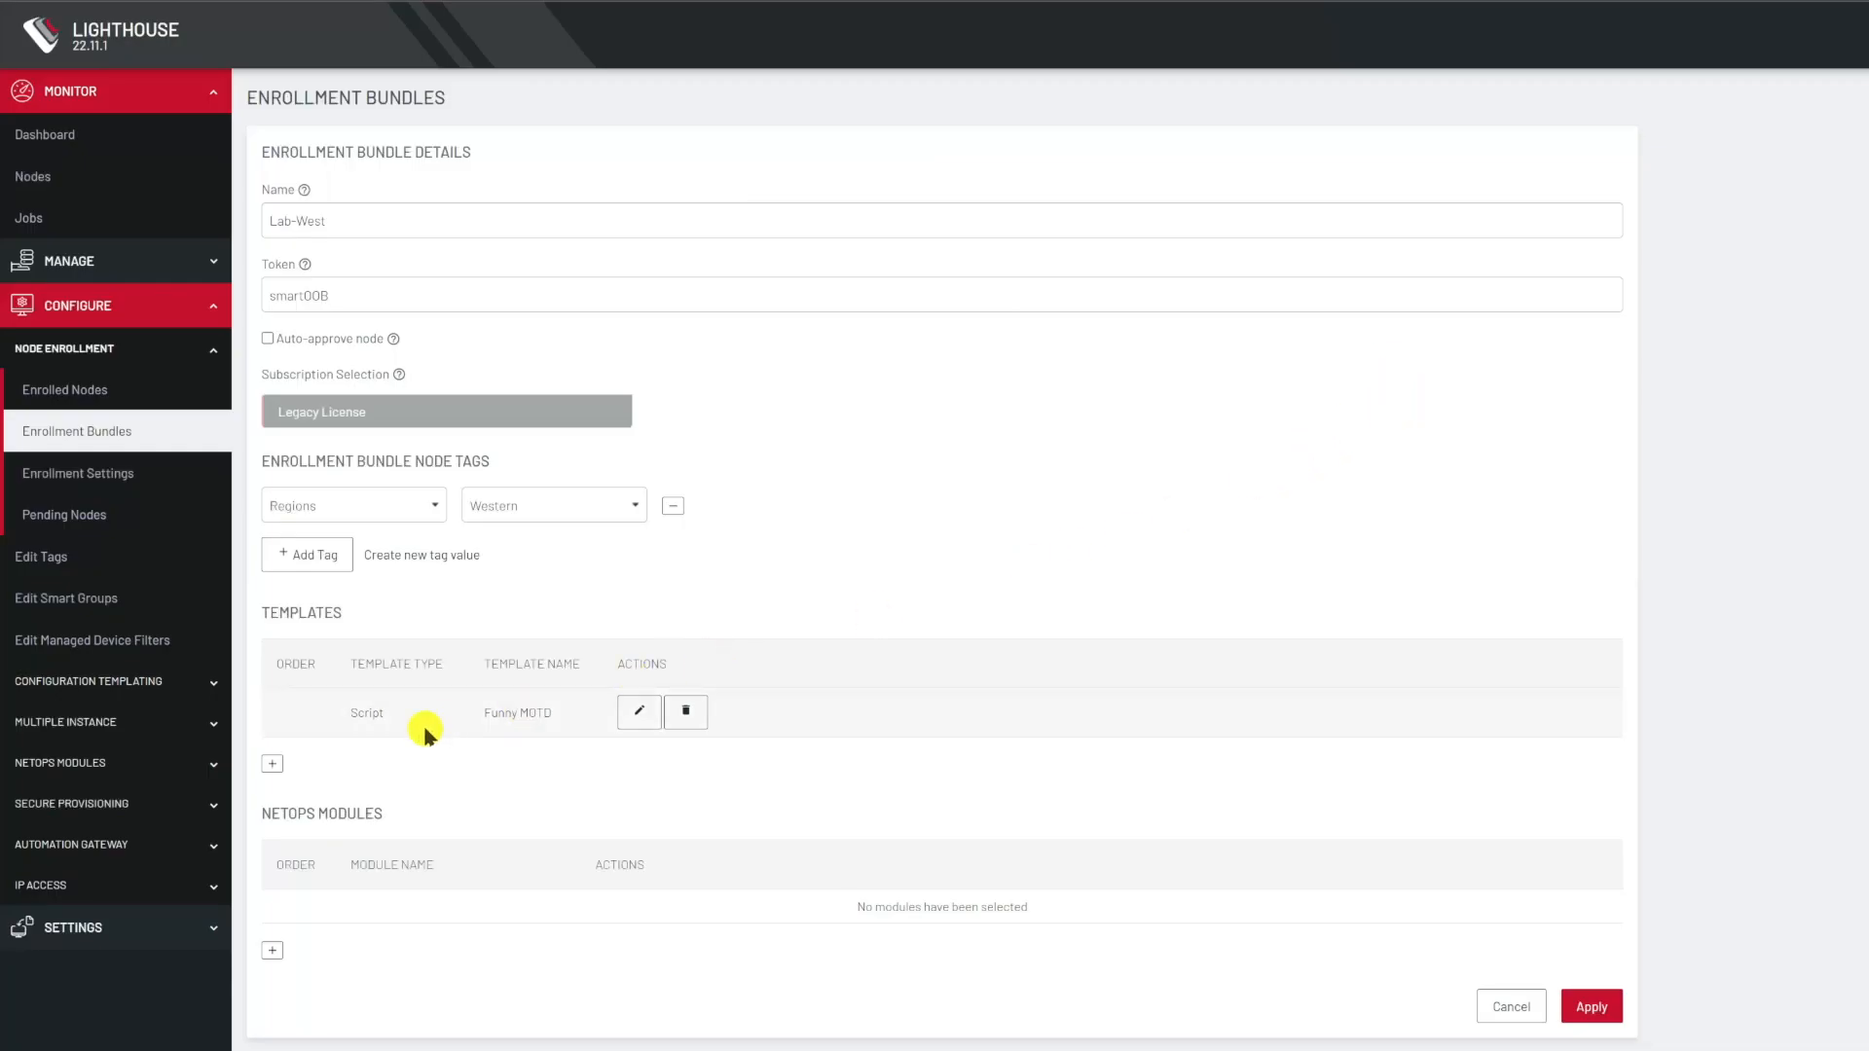
# Add the Authentication template named jacks_tacacs to the enrollment bundle.
pyautogui.click(272, 765)
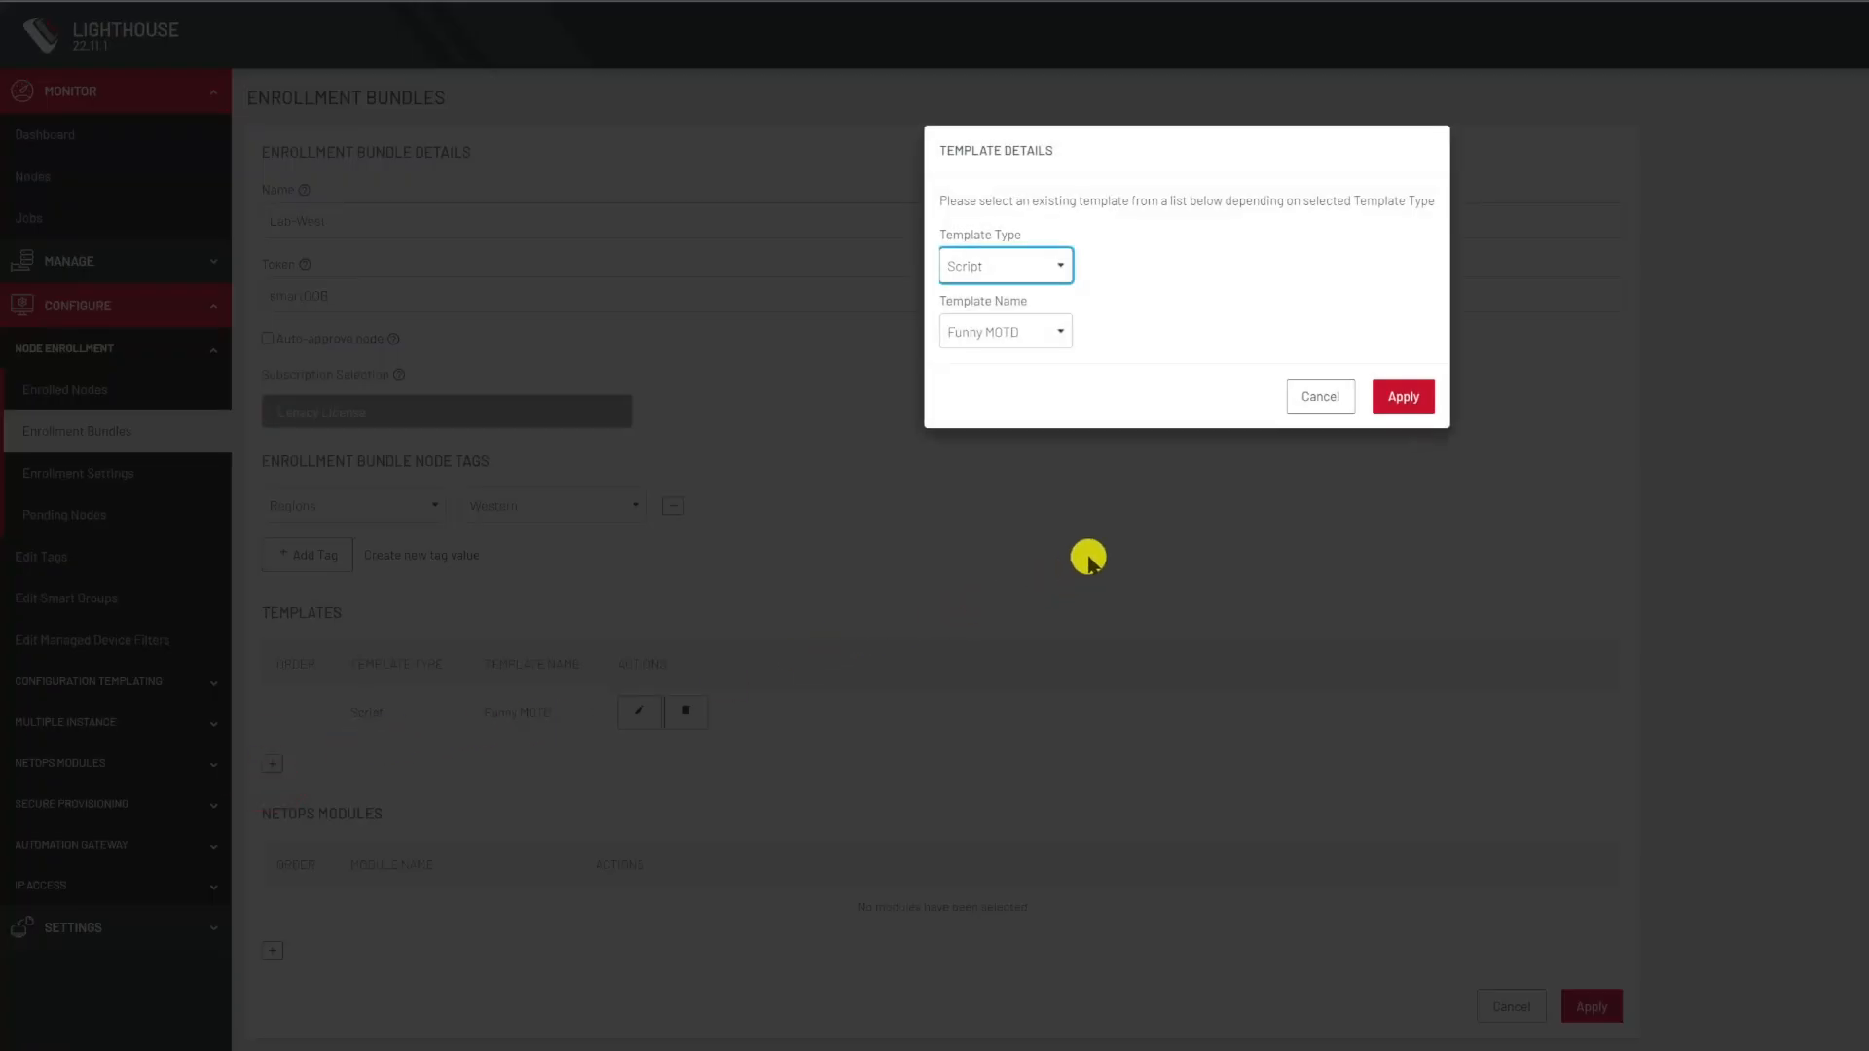
pyautogui.click(1048, 280)
pyautogui.click(1022, 292)
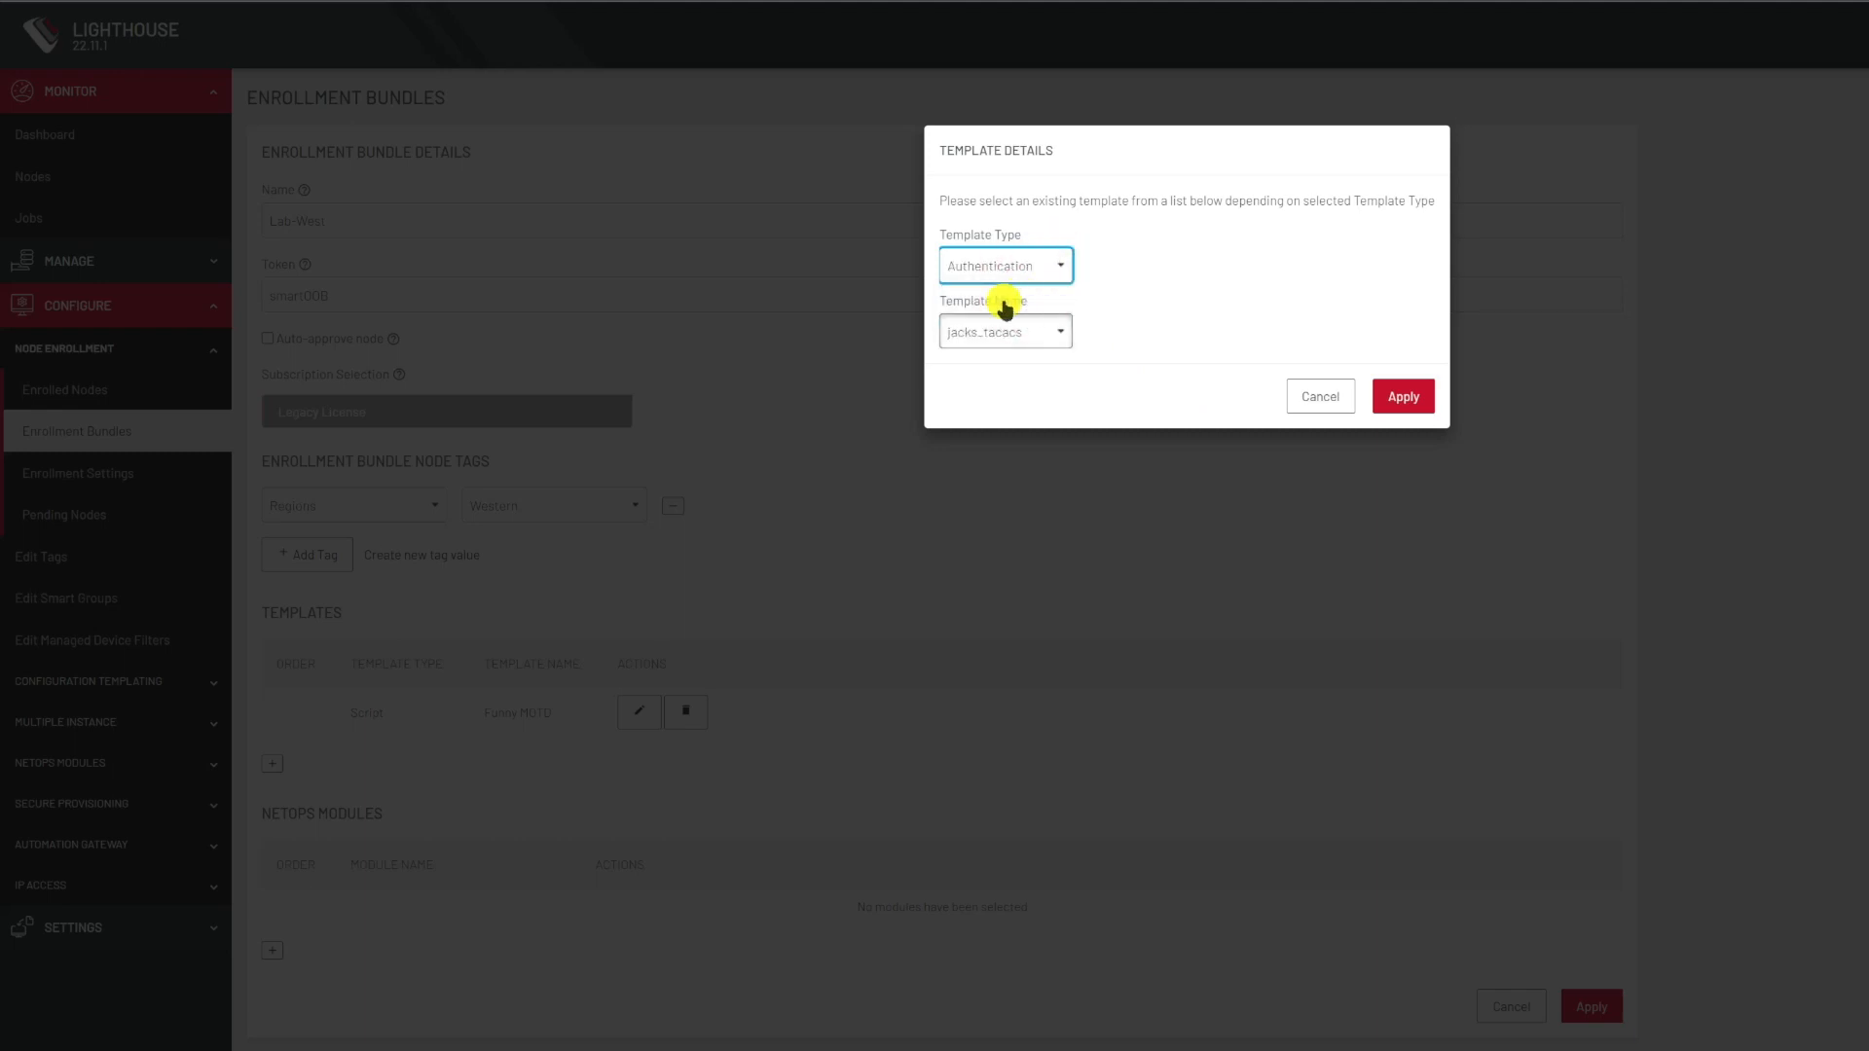
pyautogui.click(984, 331)
pyautogui.click(982, 327)
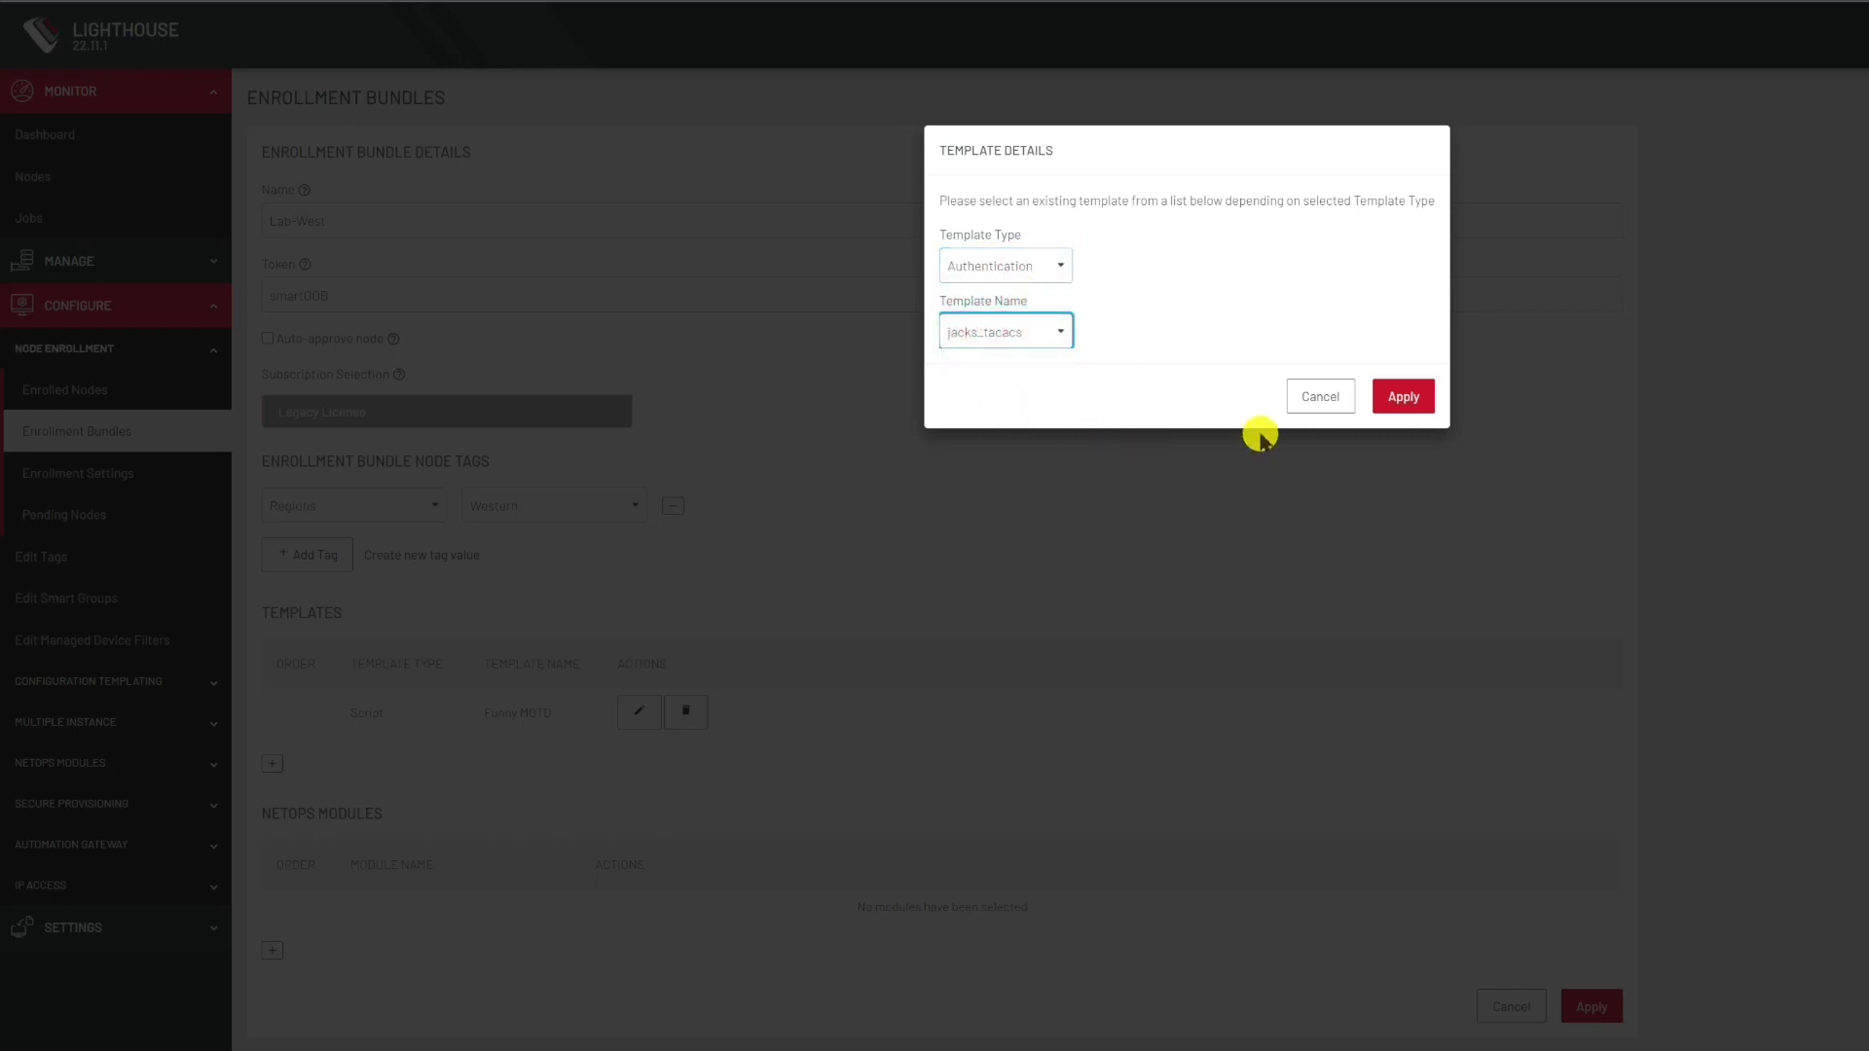
pyautogui.click(1398, 397)
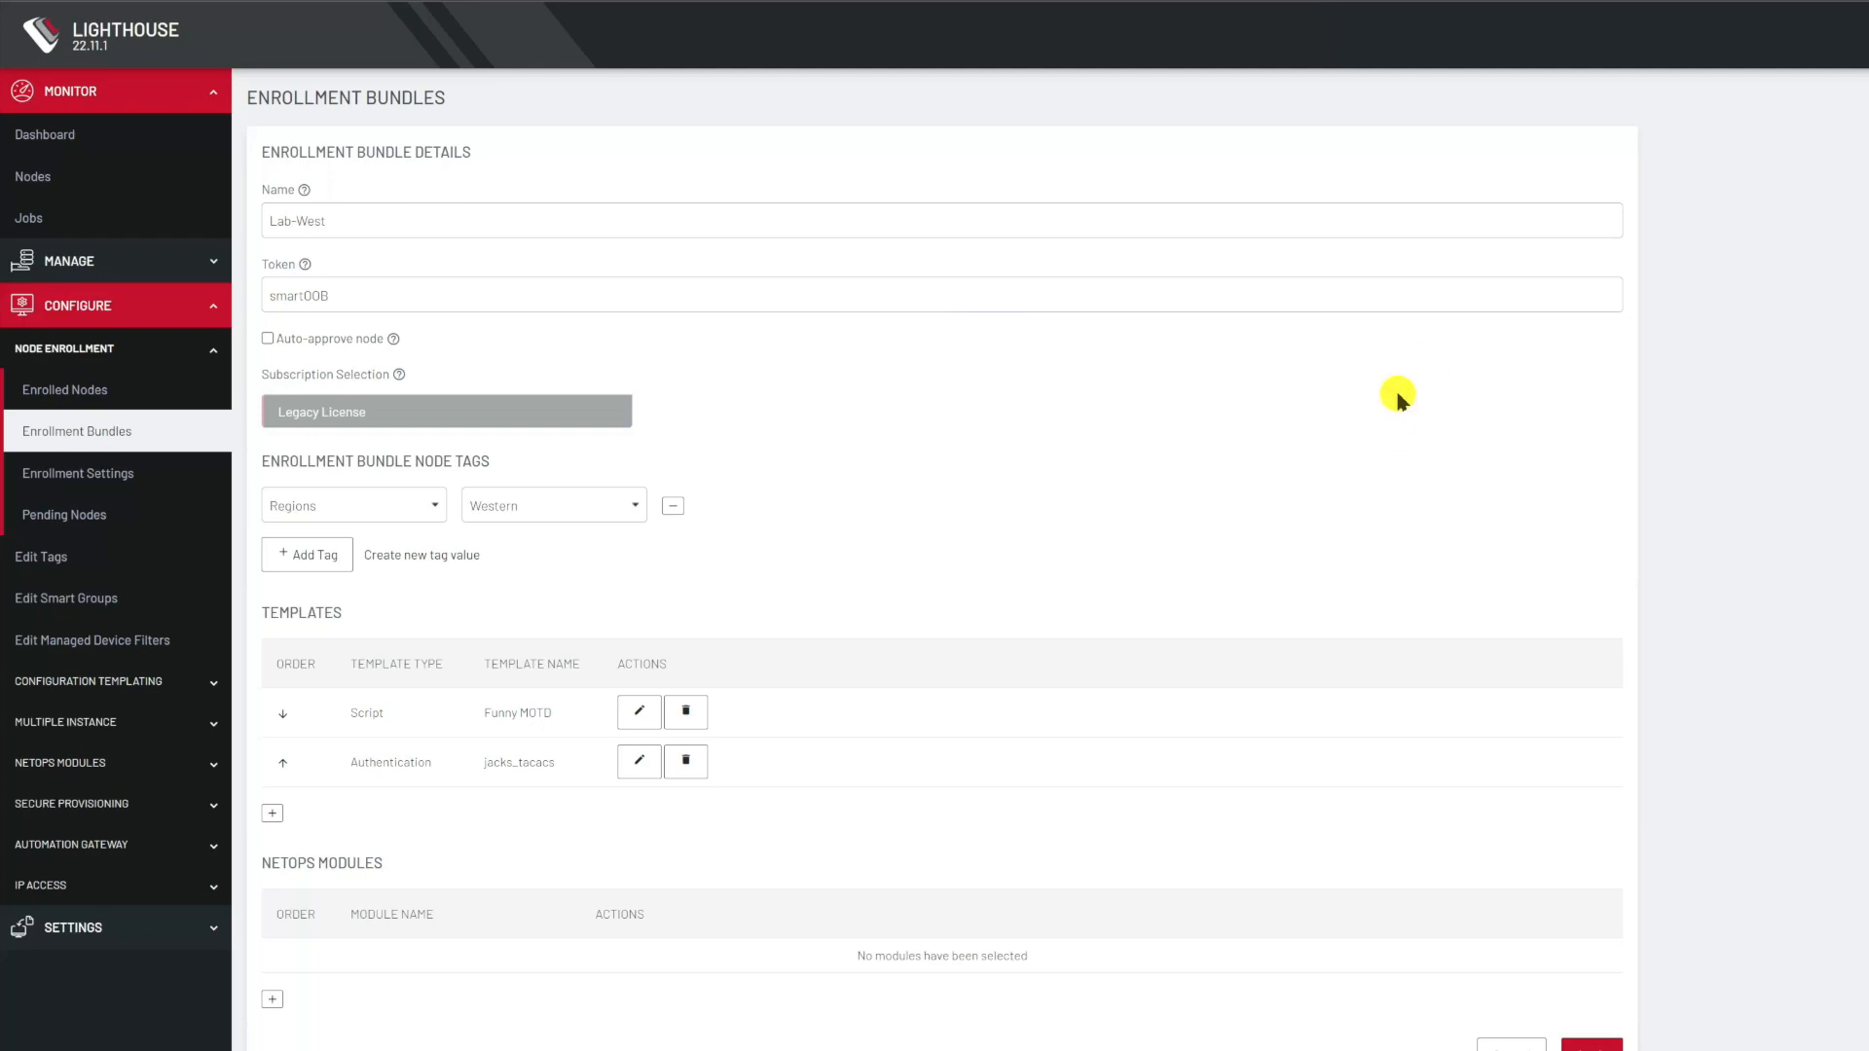
# Add the preselected Users and Groups template to the enrollment bundle and save the Lab-West bundle.
pyautogui.click(274, 814)
pyautogui.click(1017, 263)
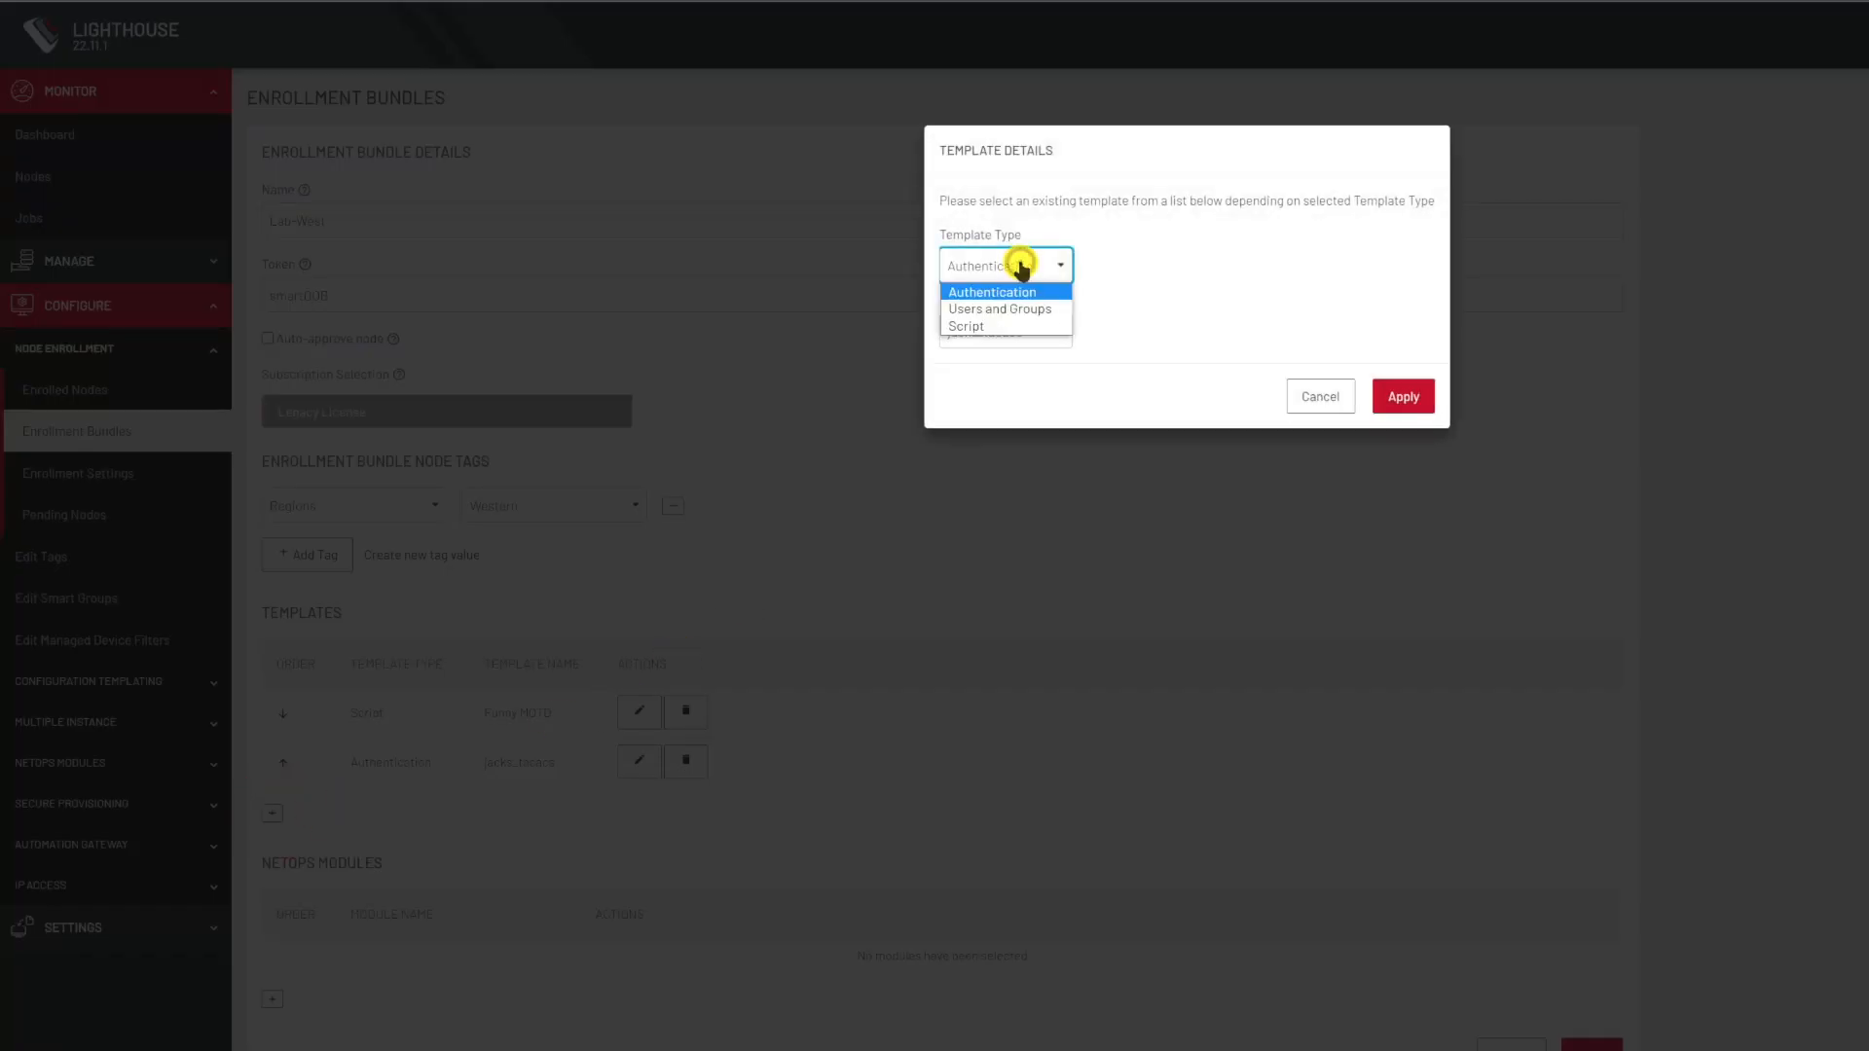
pyautogui.click(1011, 317)
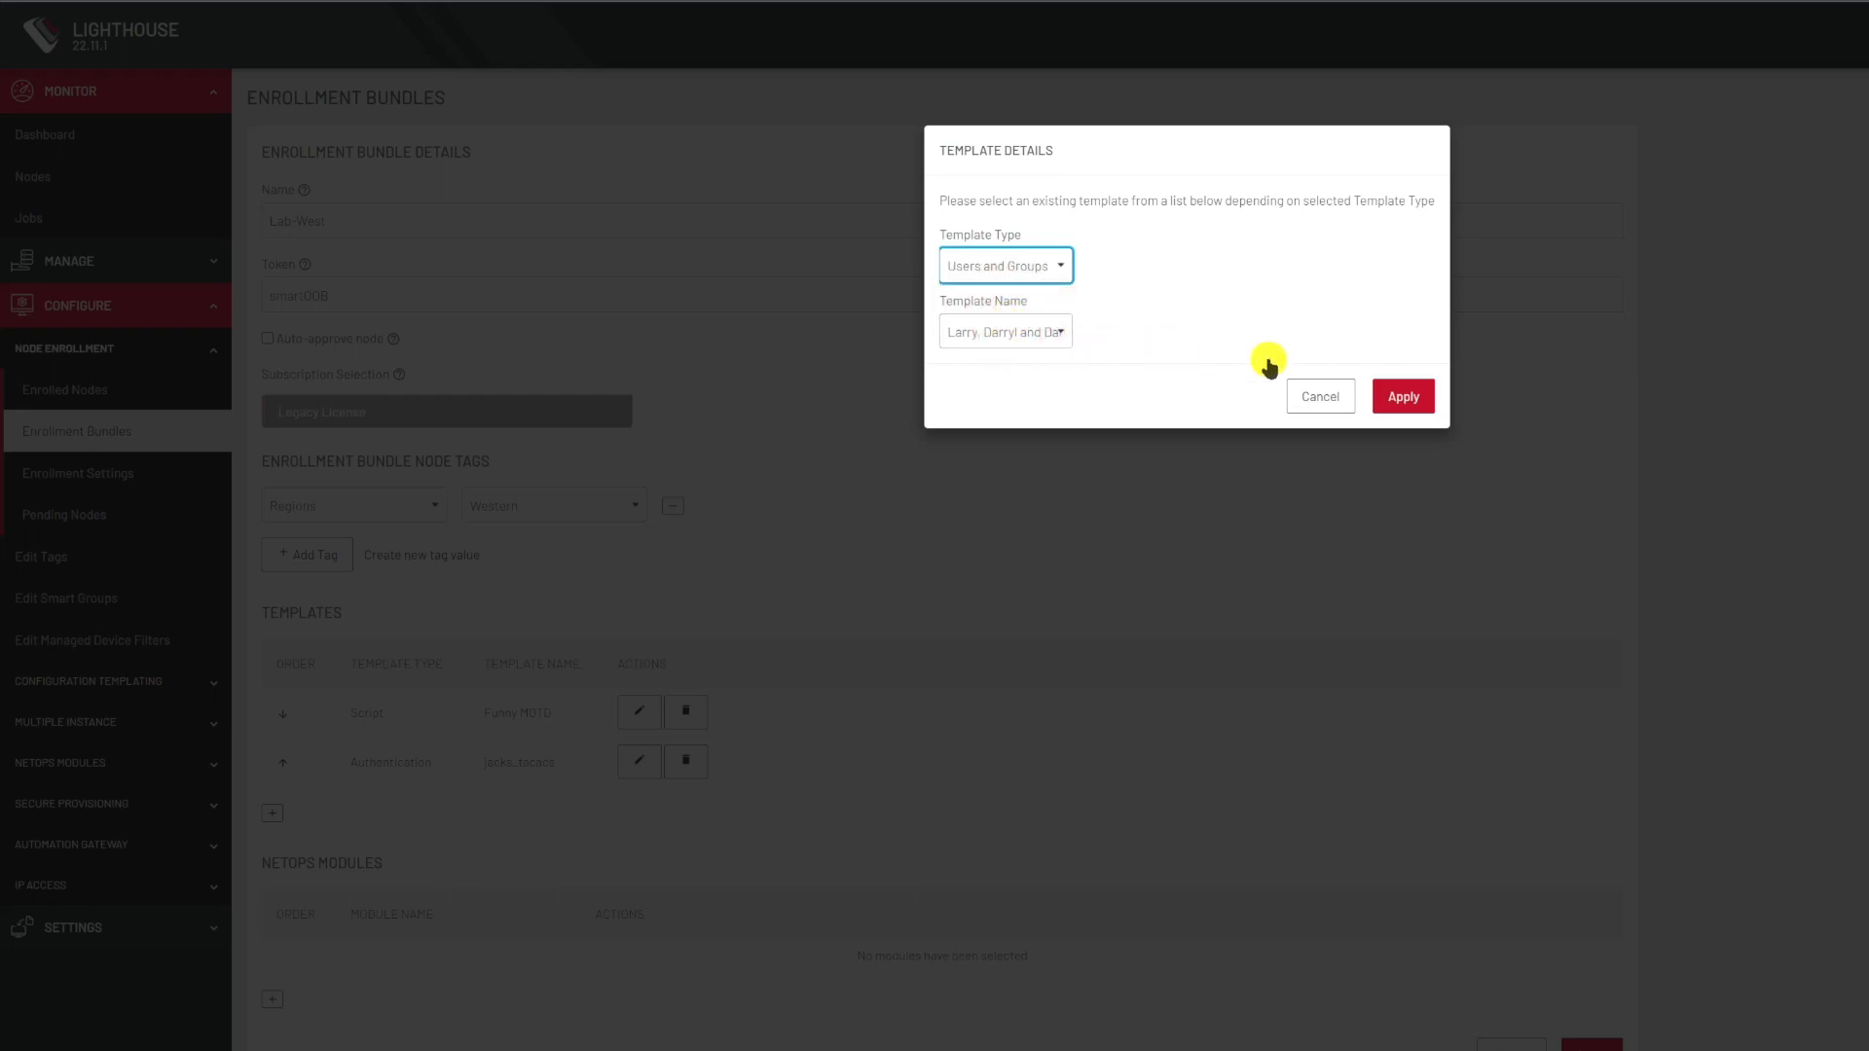
pyautogui.click(1403, 397)
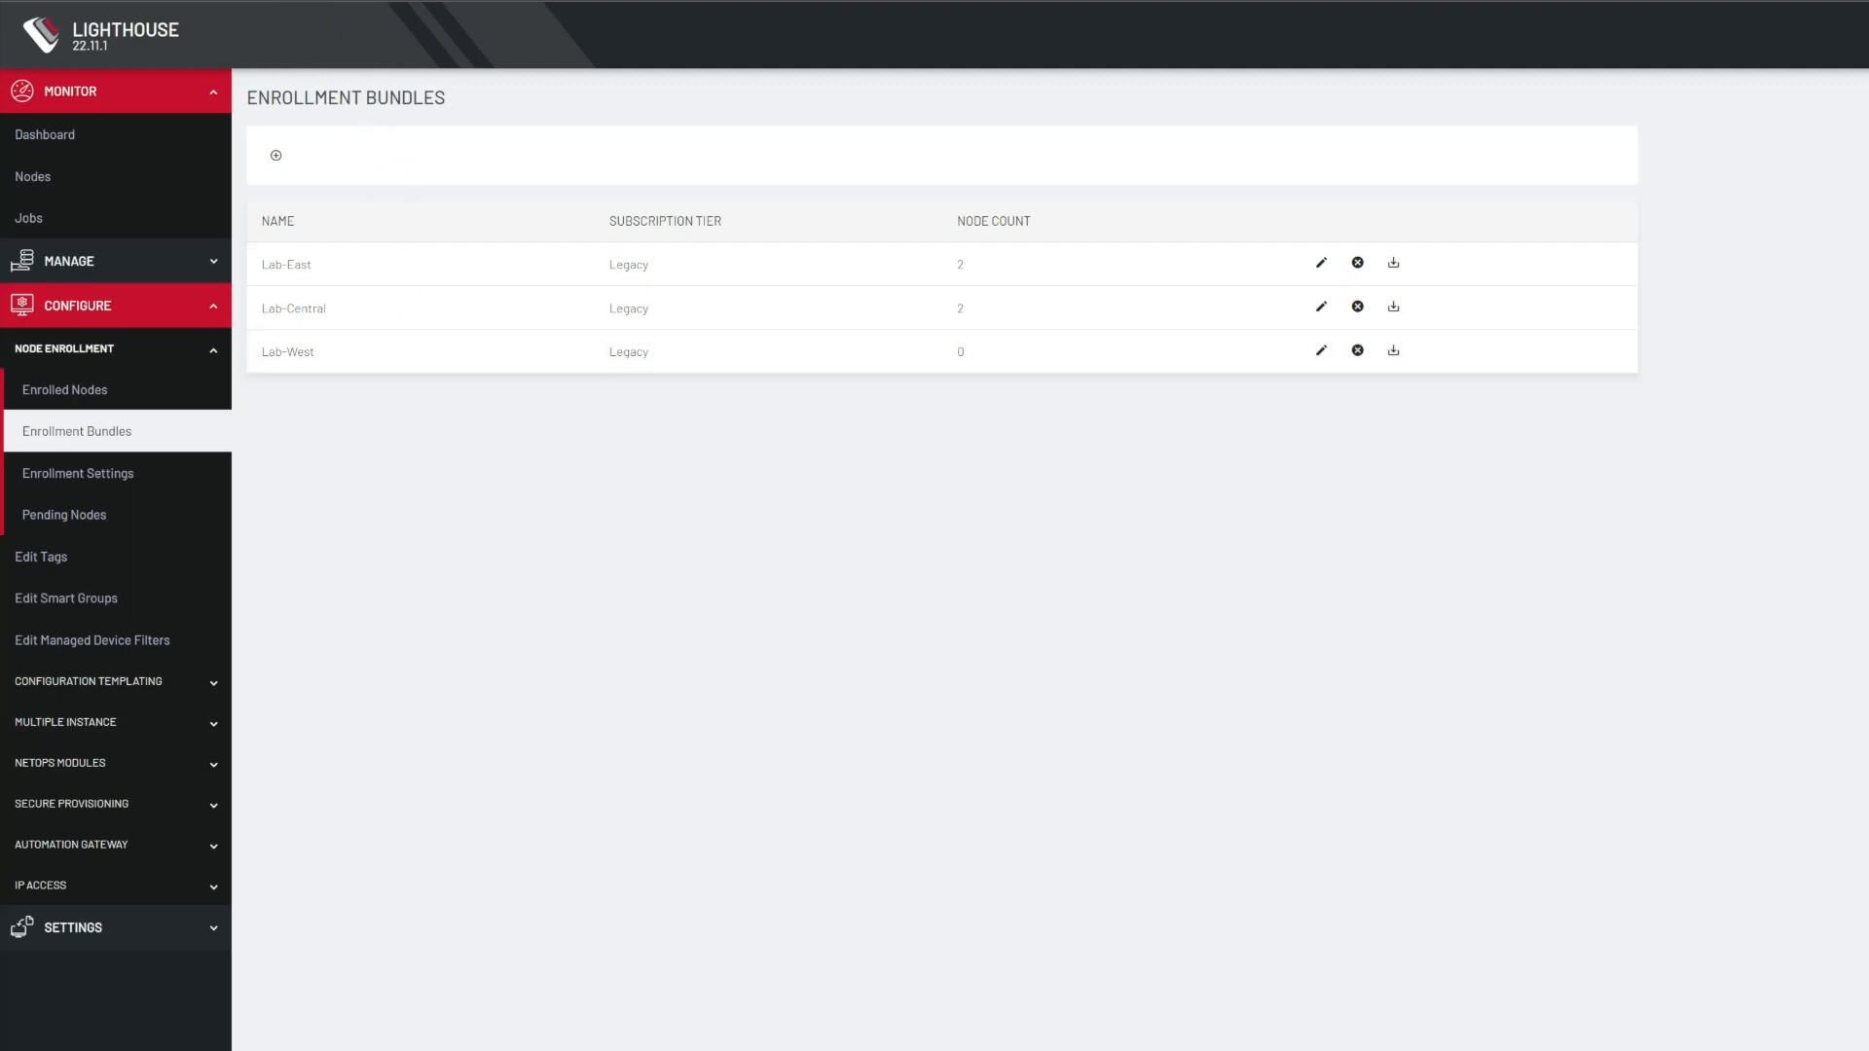
# Copy the Lighthouse address from the browser, switch to the node's Operations Manager and log in with the filled-in credentials.
pyautogui.rightClick(314, 0)
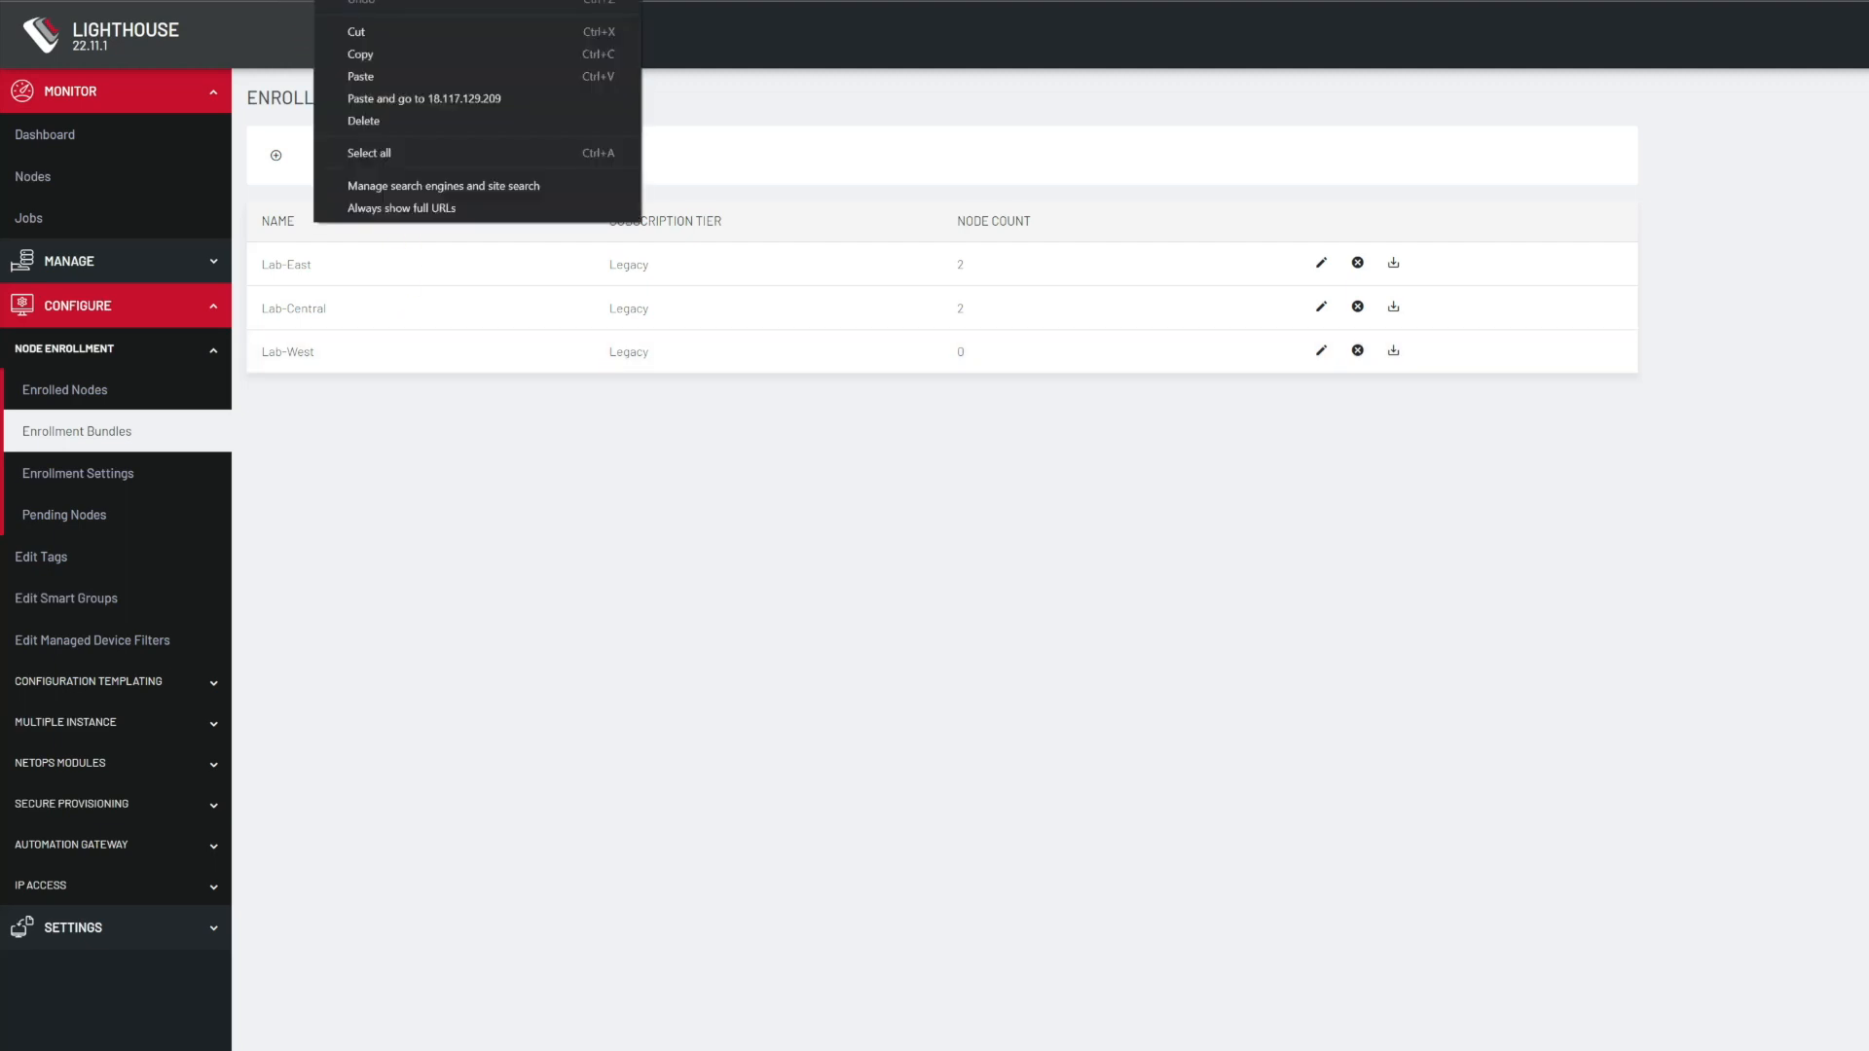
pyautogui.click(371, 46)
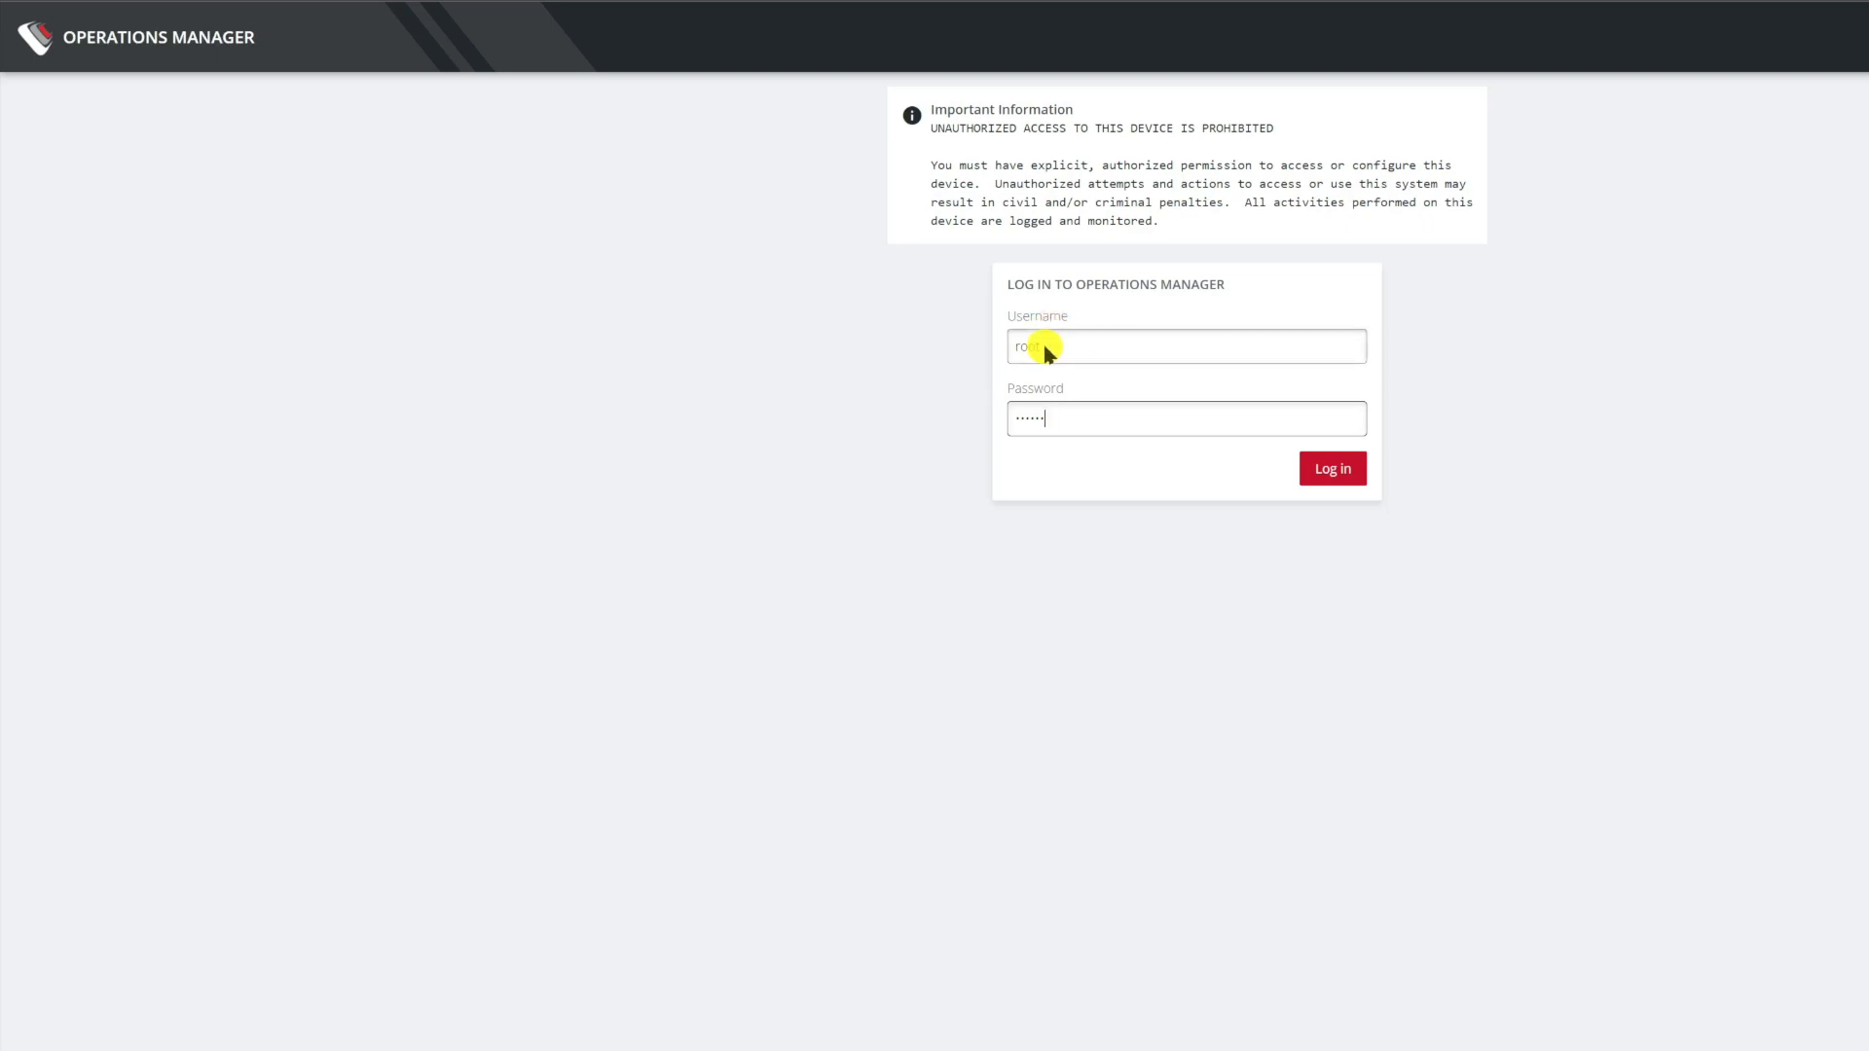
pyautogui.click(1333, 469)
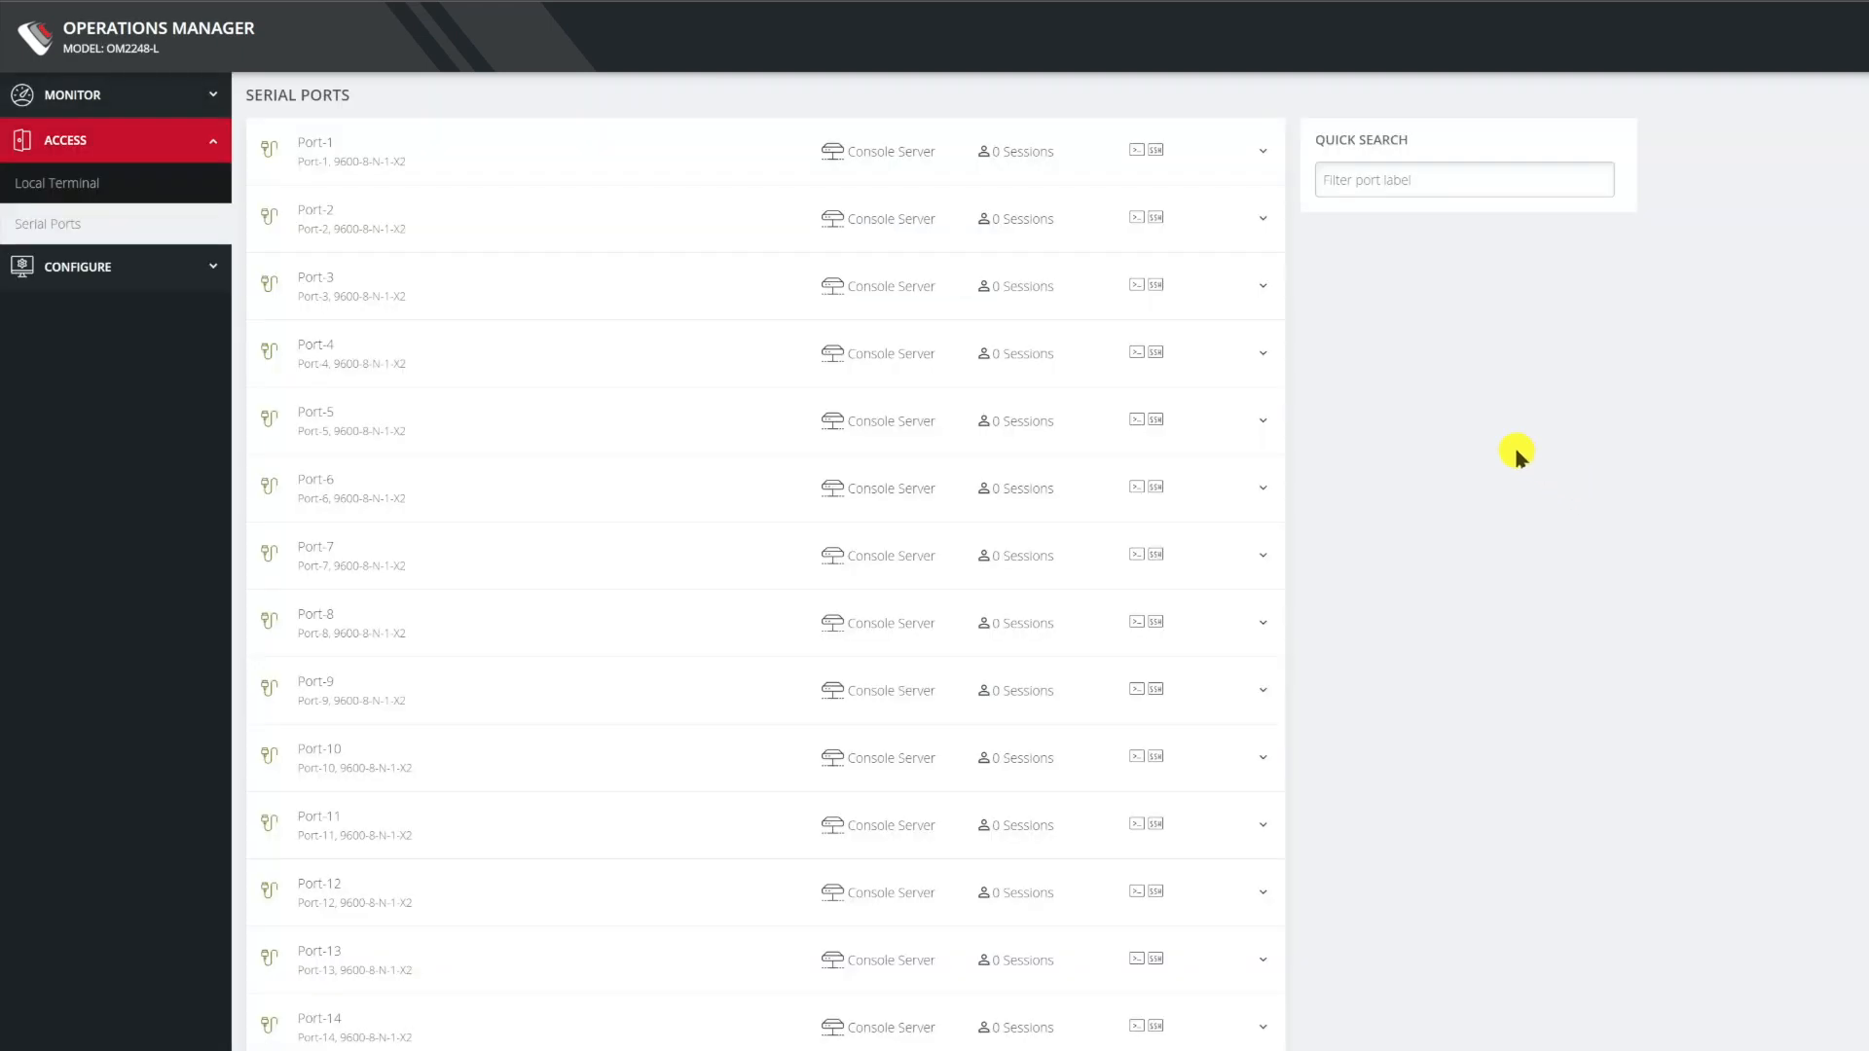
# Start a new Lighthouse enrollment on the node and paste 18.117.129.209 as the Lighthouse address.
pyautogui.click(200, 278)
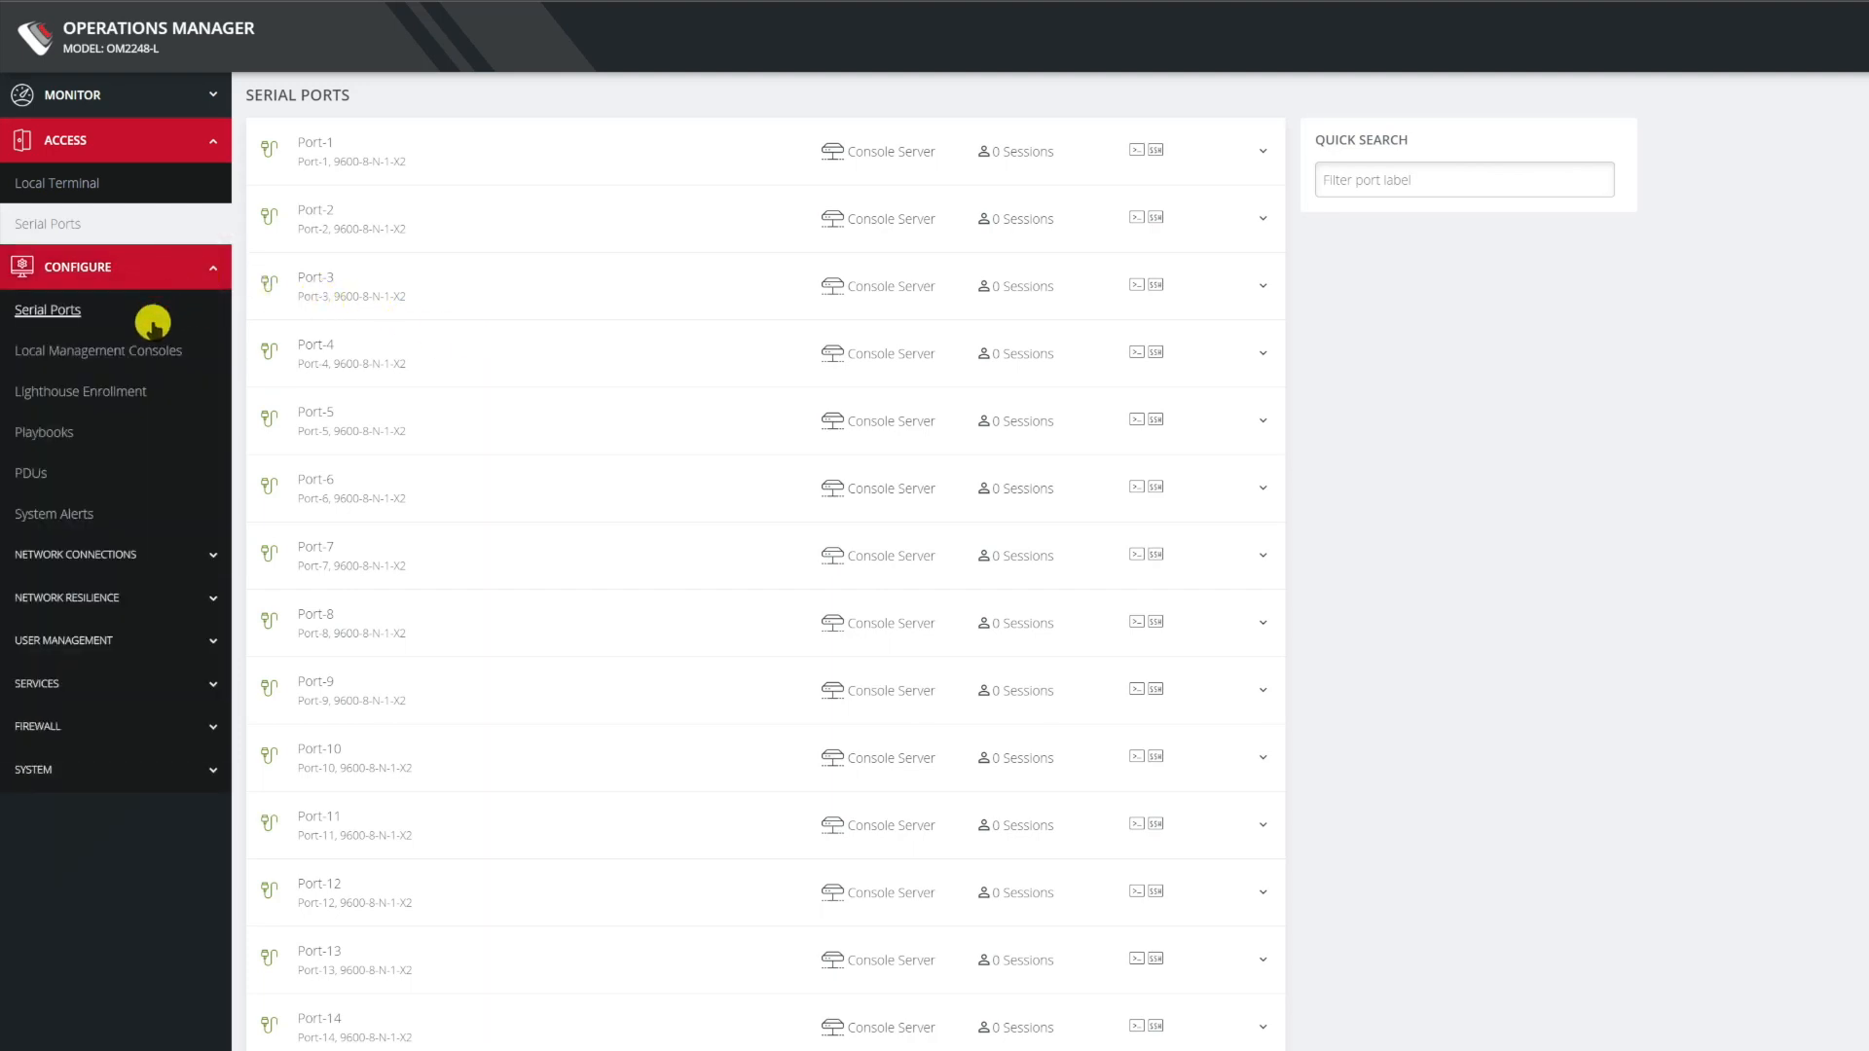
pyautogui.click(130, 390)
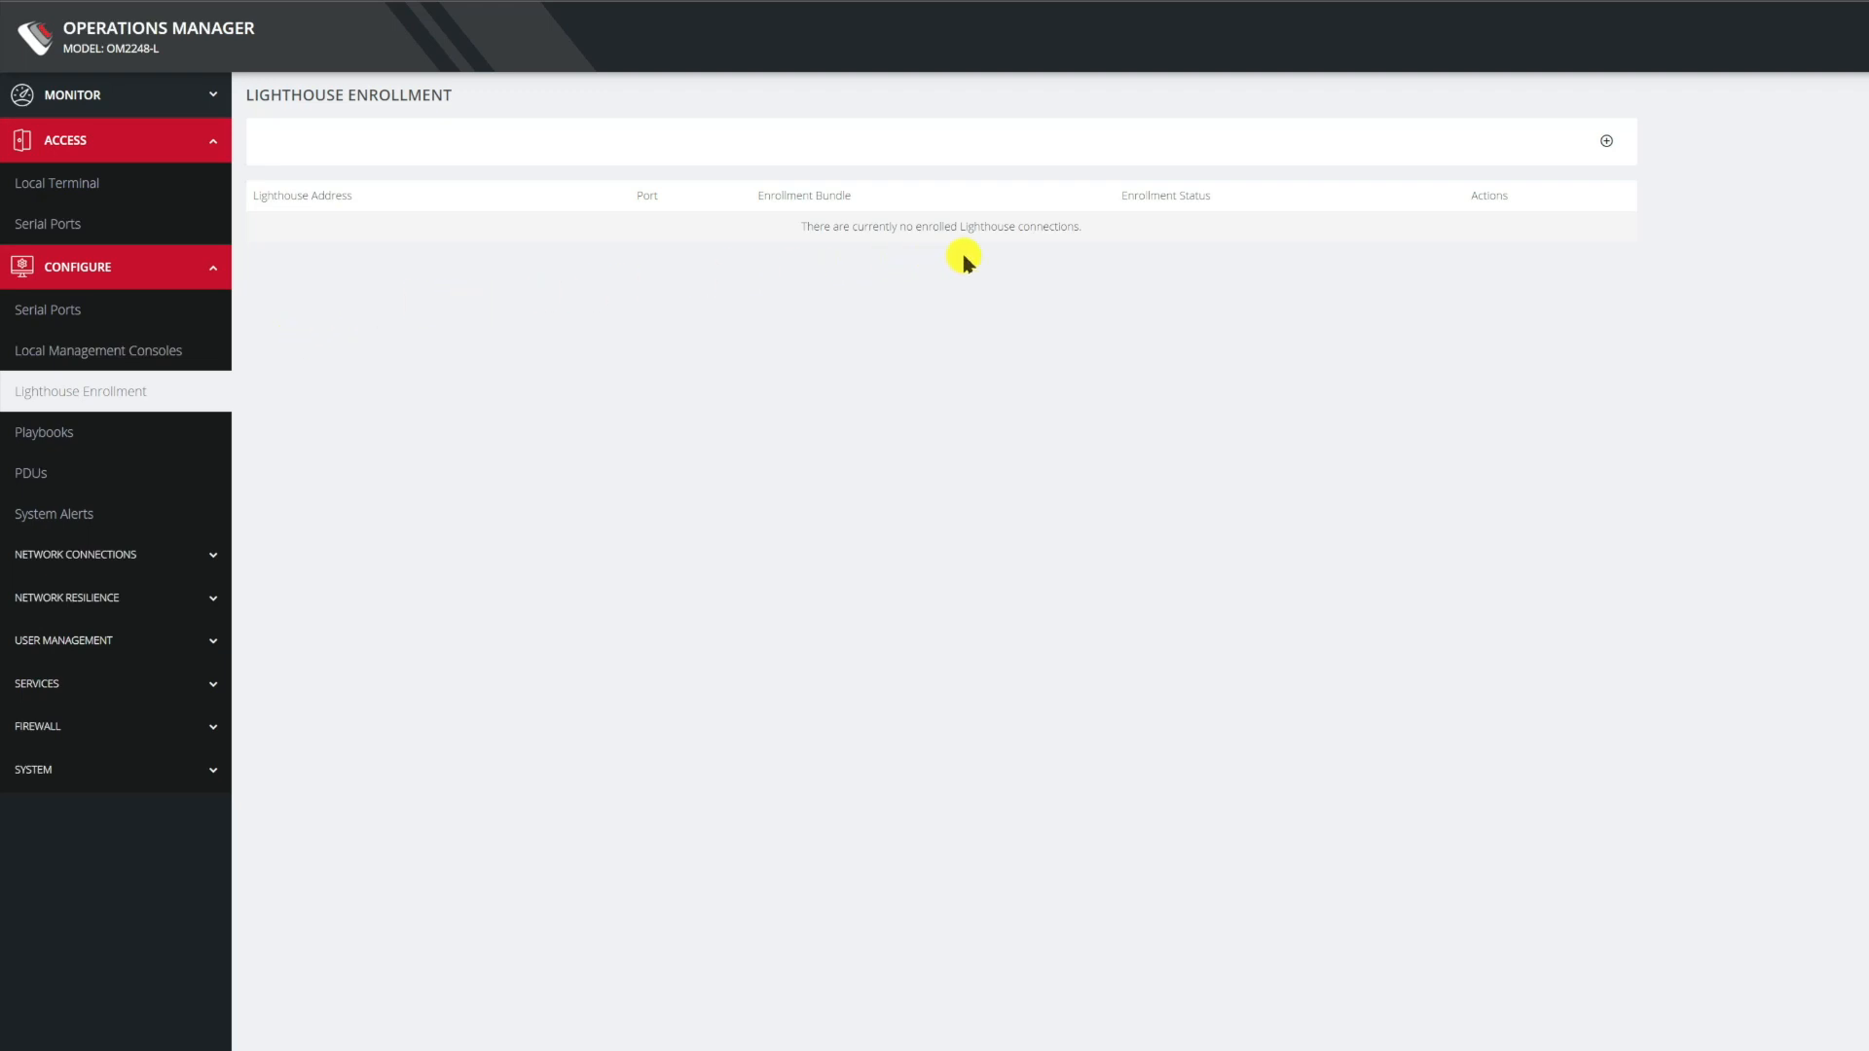
pyautogui.click(1611, 140)
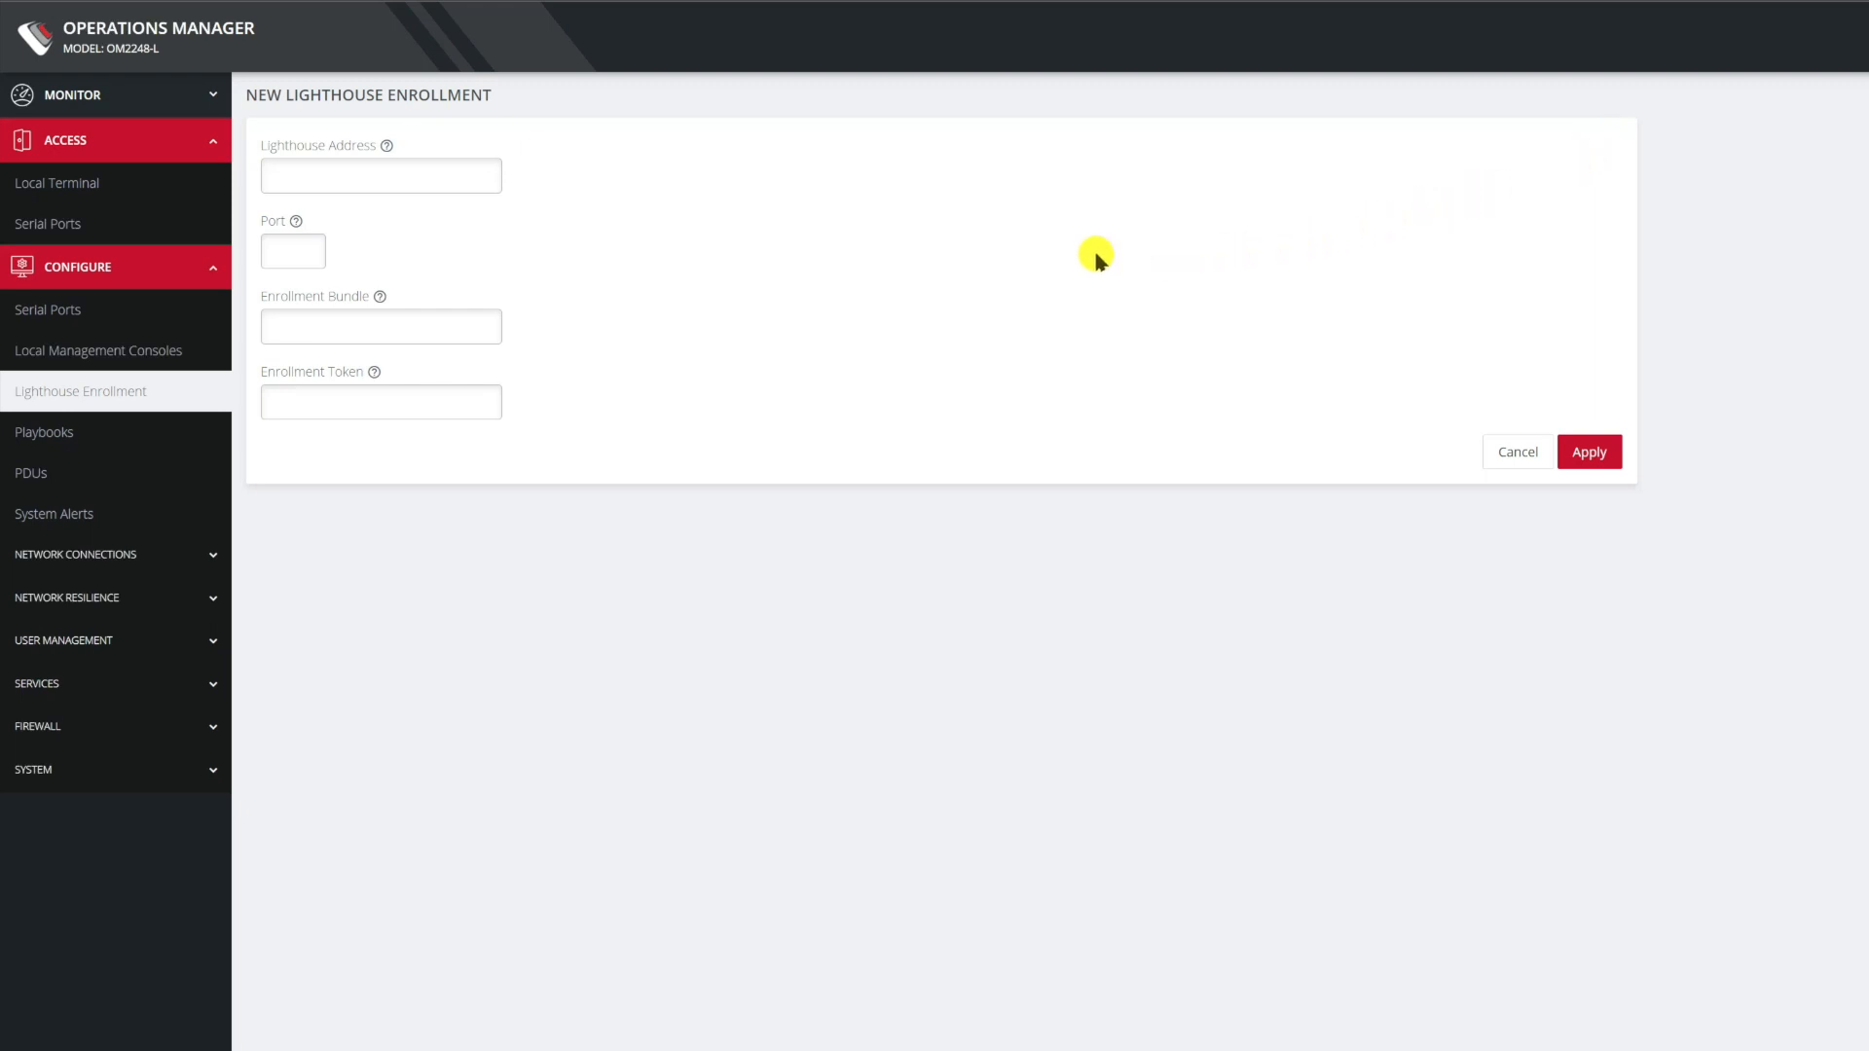
pyautogui.click(355, 184)
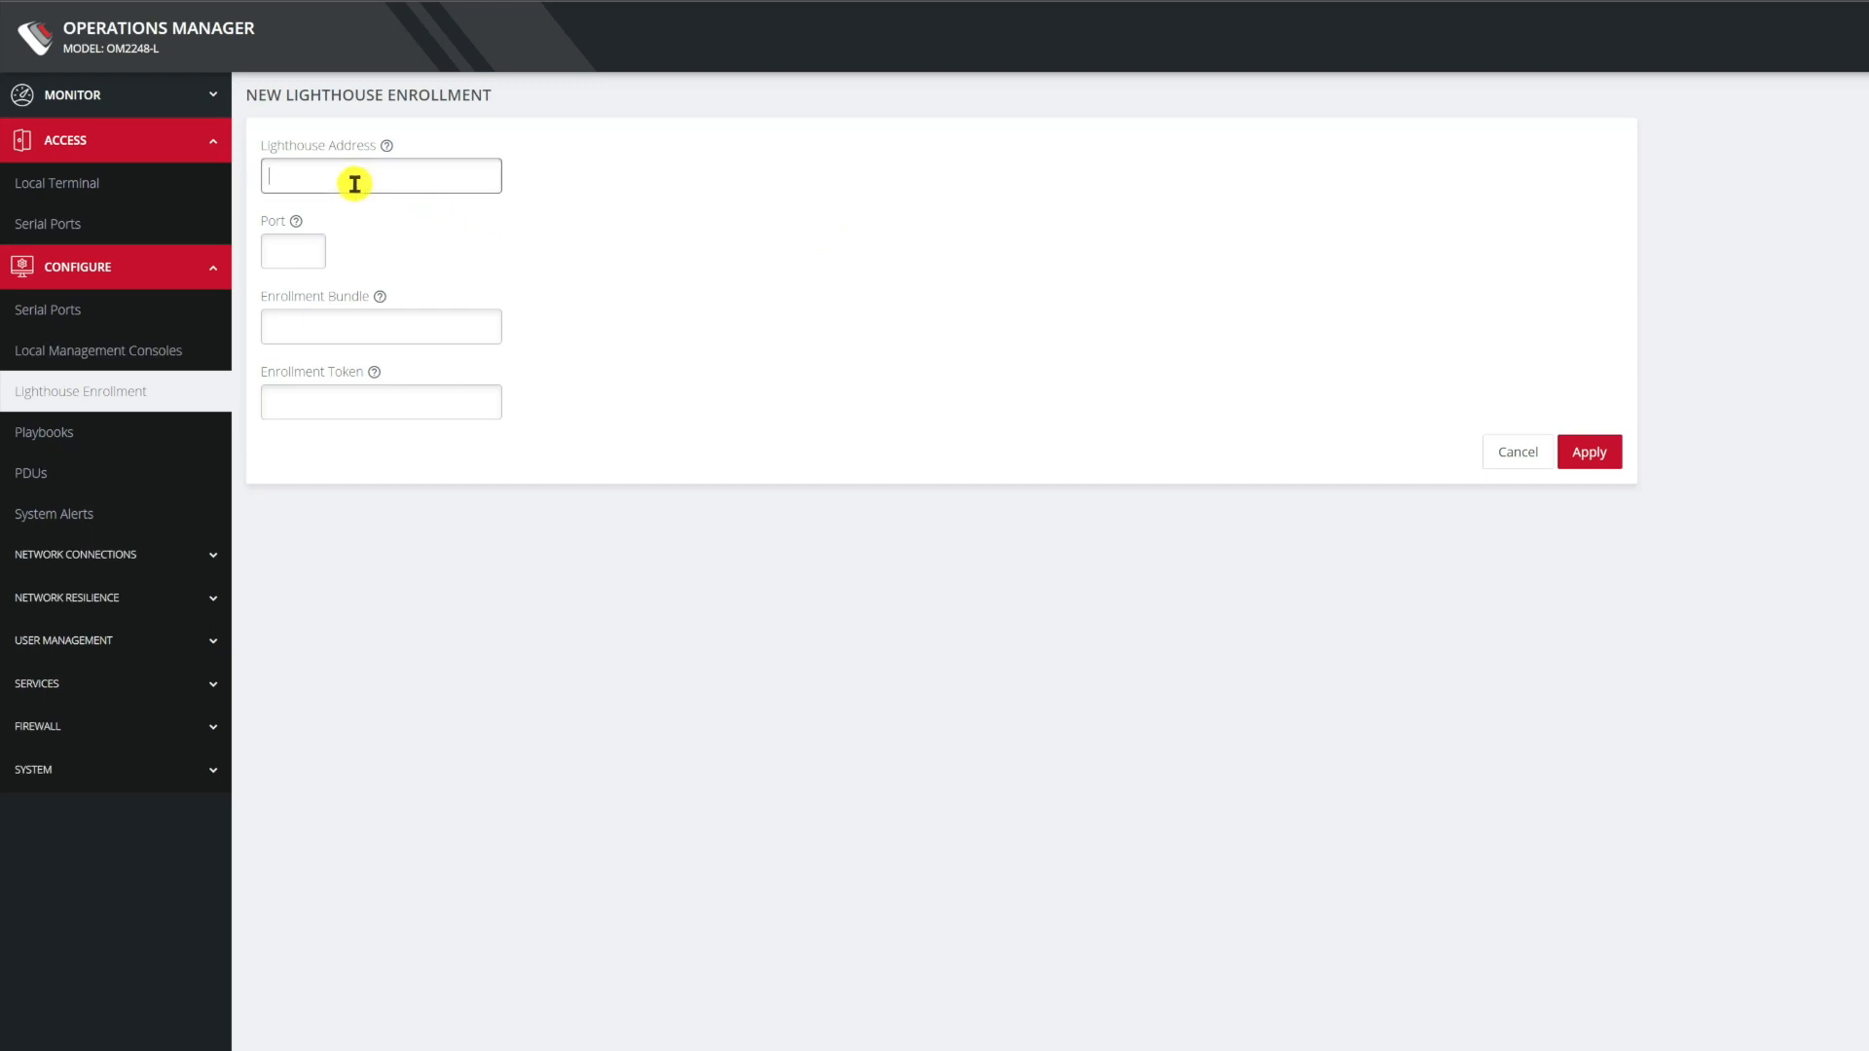
pyautogui.rightClick(355, 185)
pyautogui.click(400, 327)
pyautogui.click(401, 327)
# Leave the enrollment port blank and set the enrollment bundle to Lab-West.
pyautogui.click(287, 255)
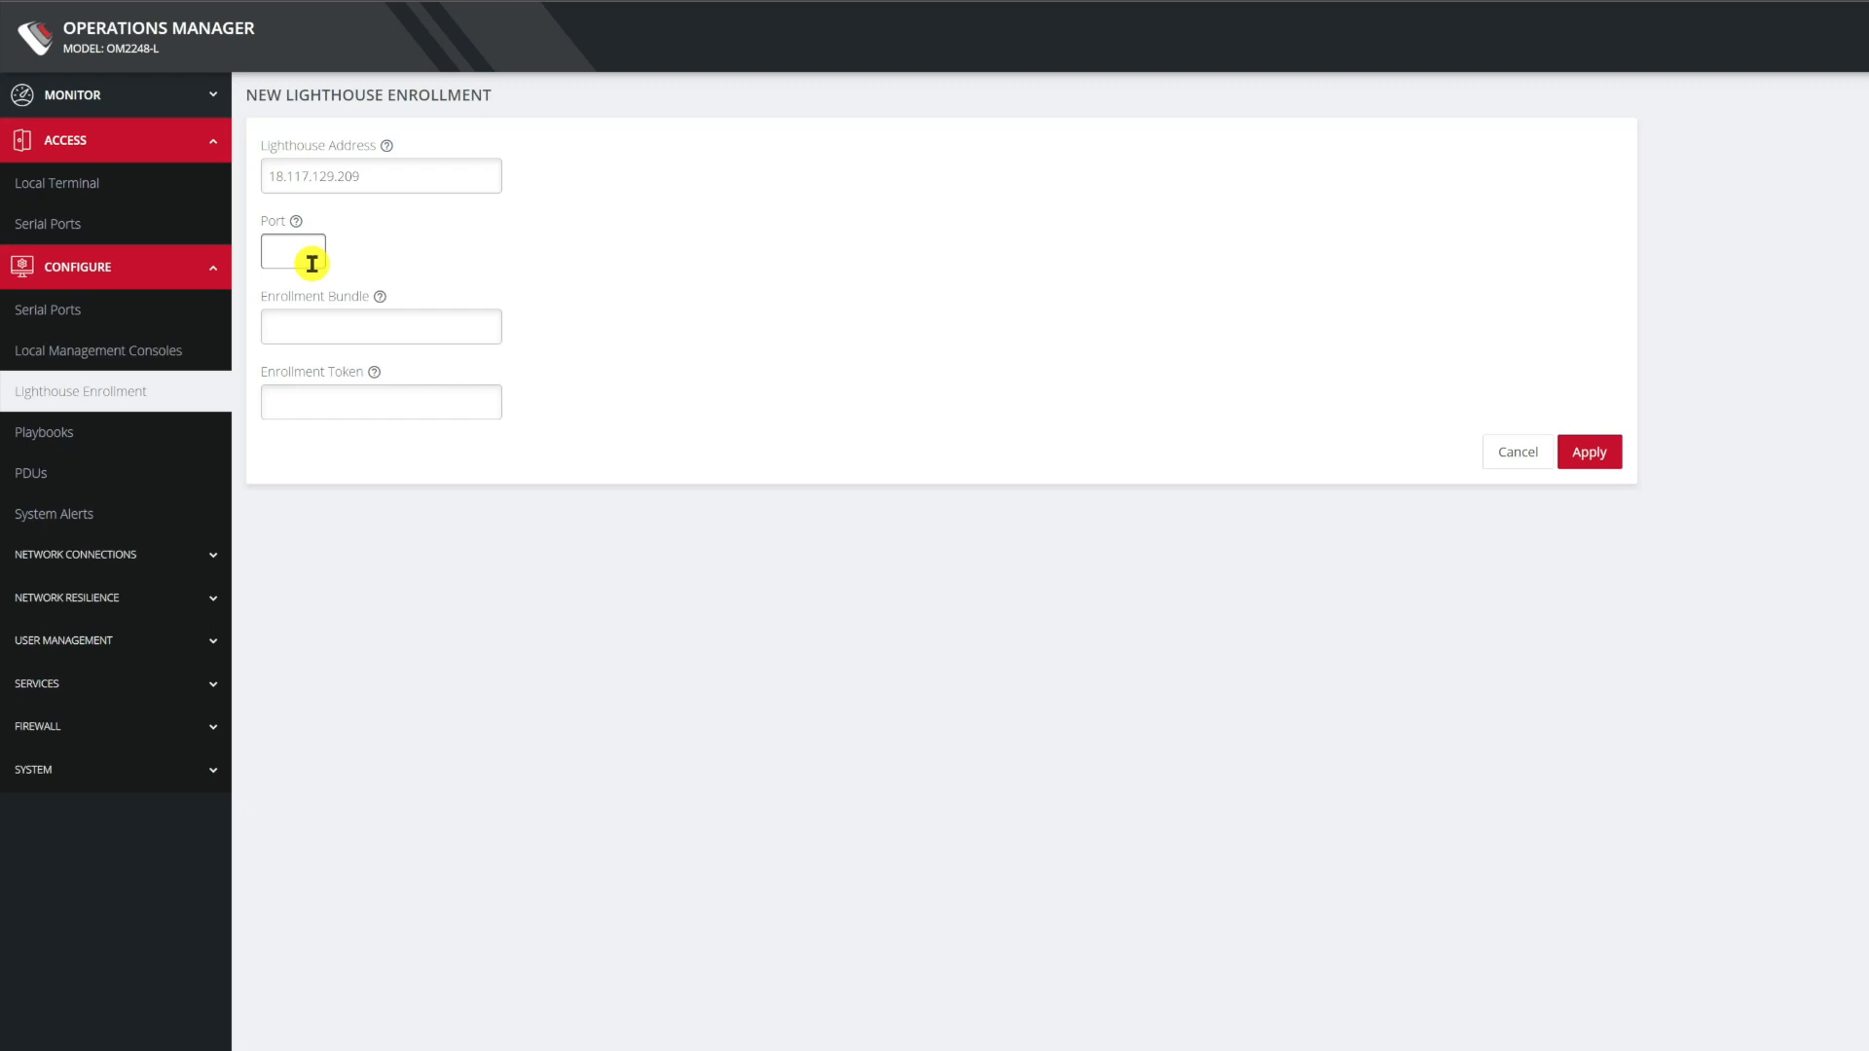
pyautogui.click(302, 323)
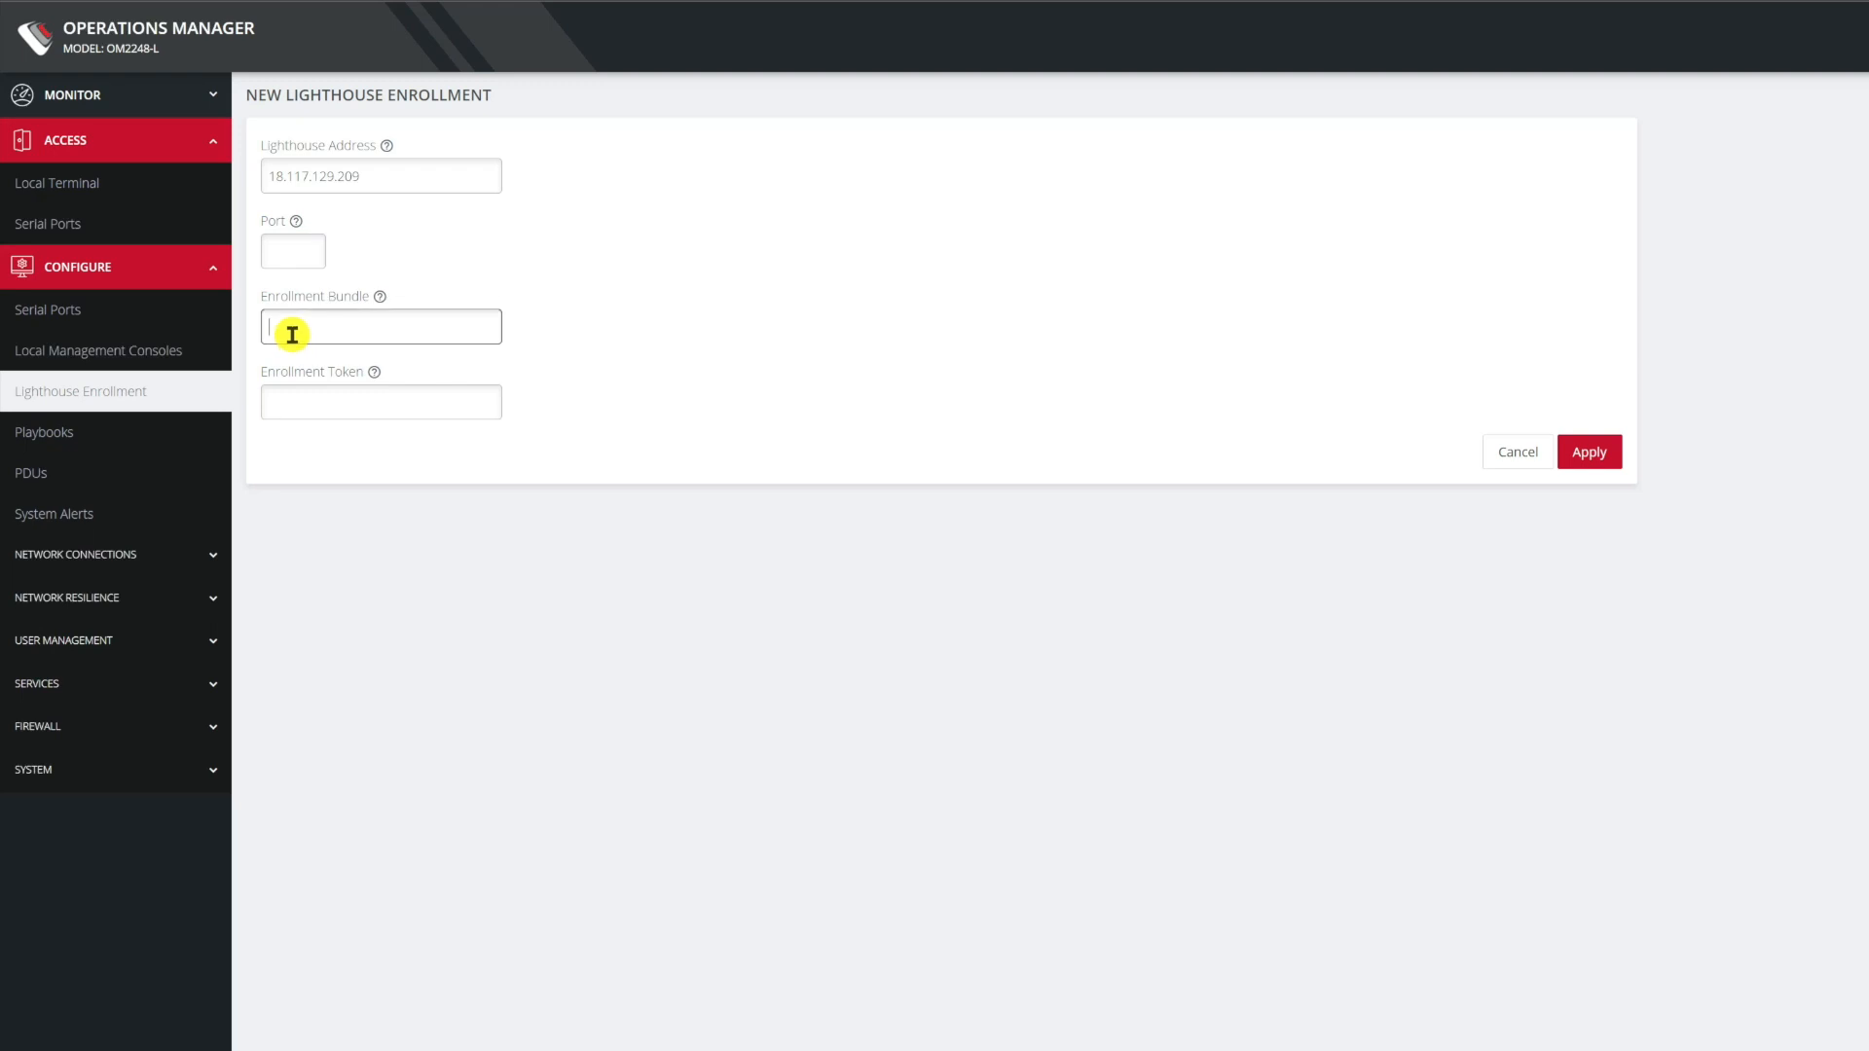
pyautogui.rightClick(292, 337)
pyautogui.click(332, 477)
# Paste the enrollment token and apply the new Lighthouse enrollment.
pyautogui.click(345, 406)
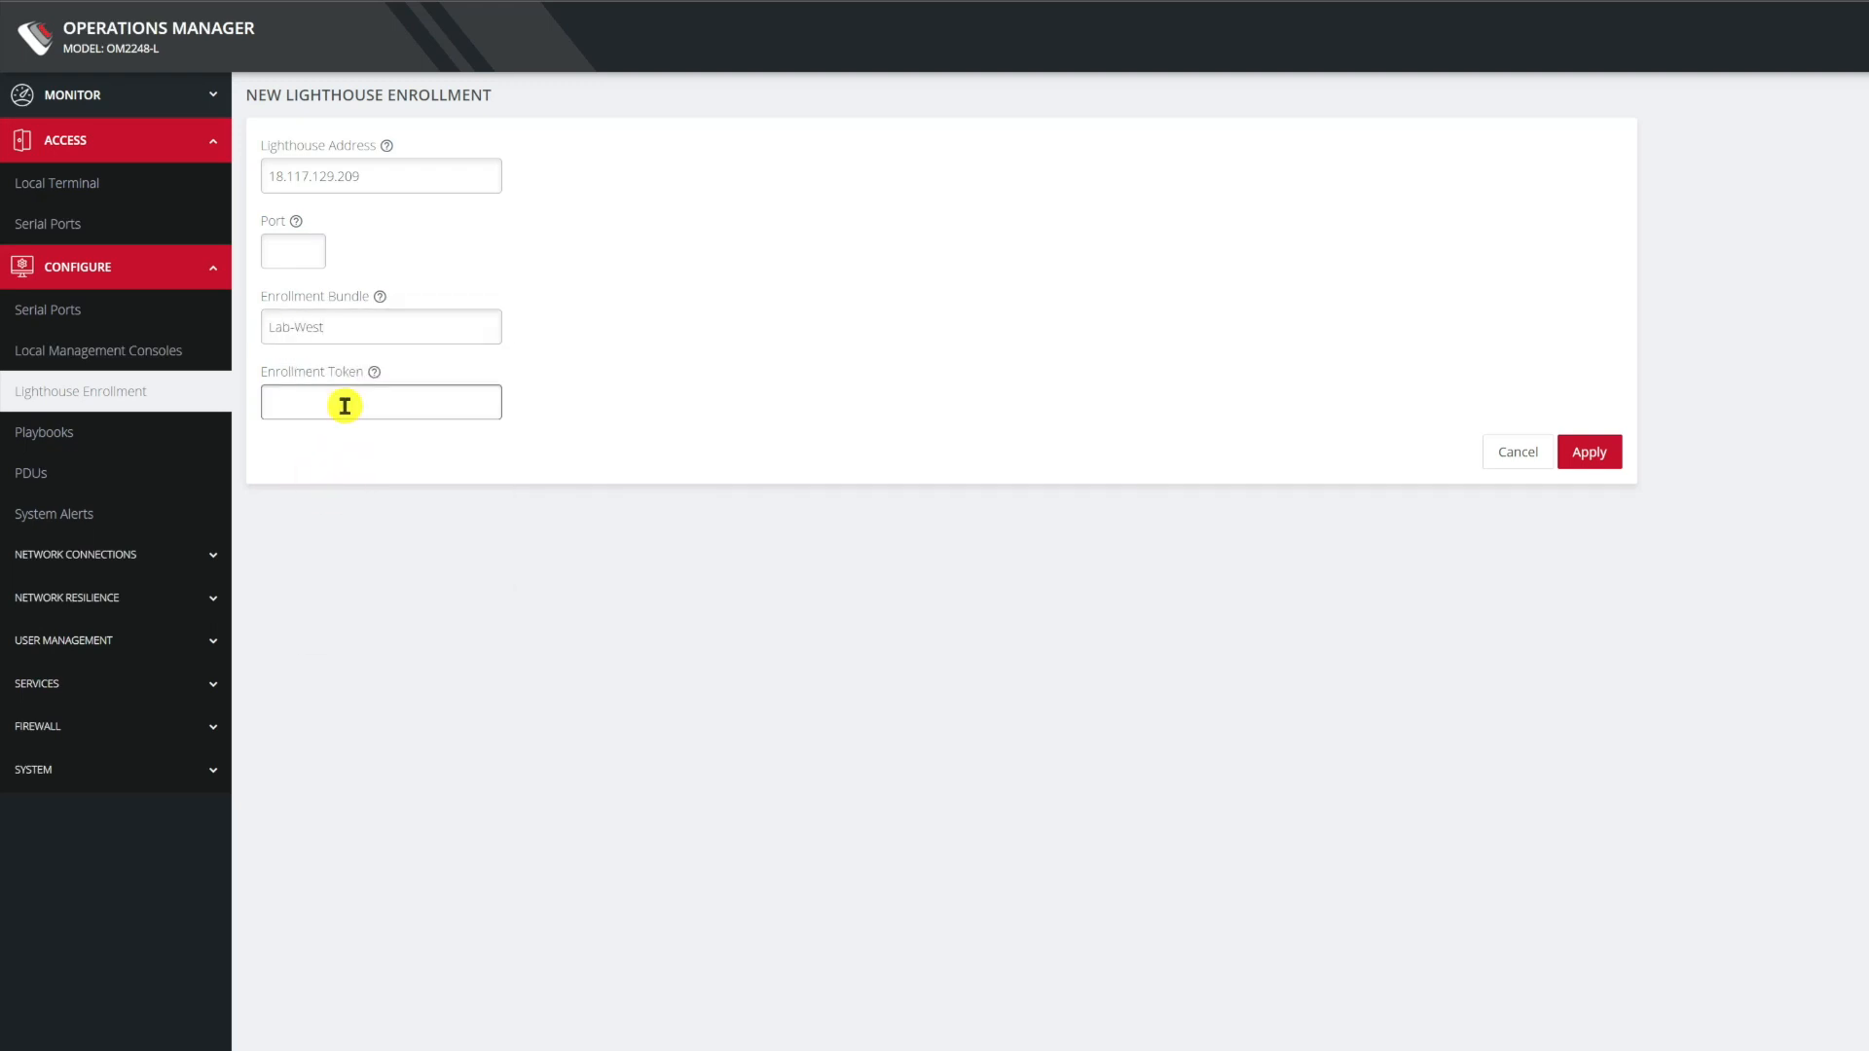
pyautogui.rightClick(344, 406)
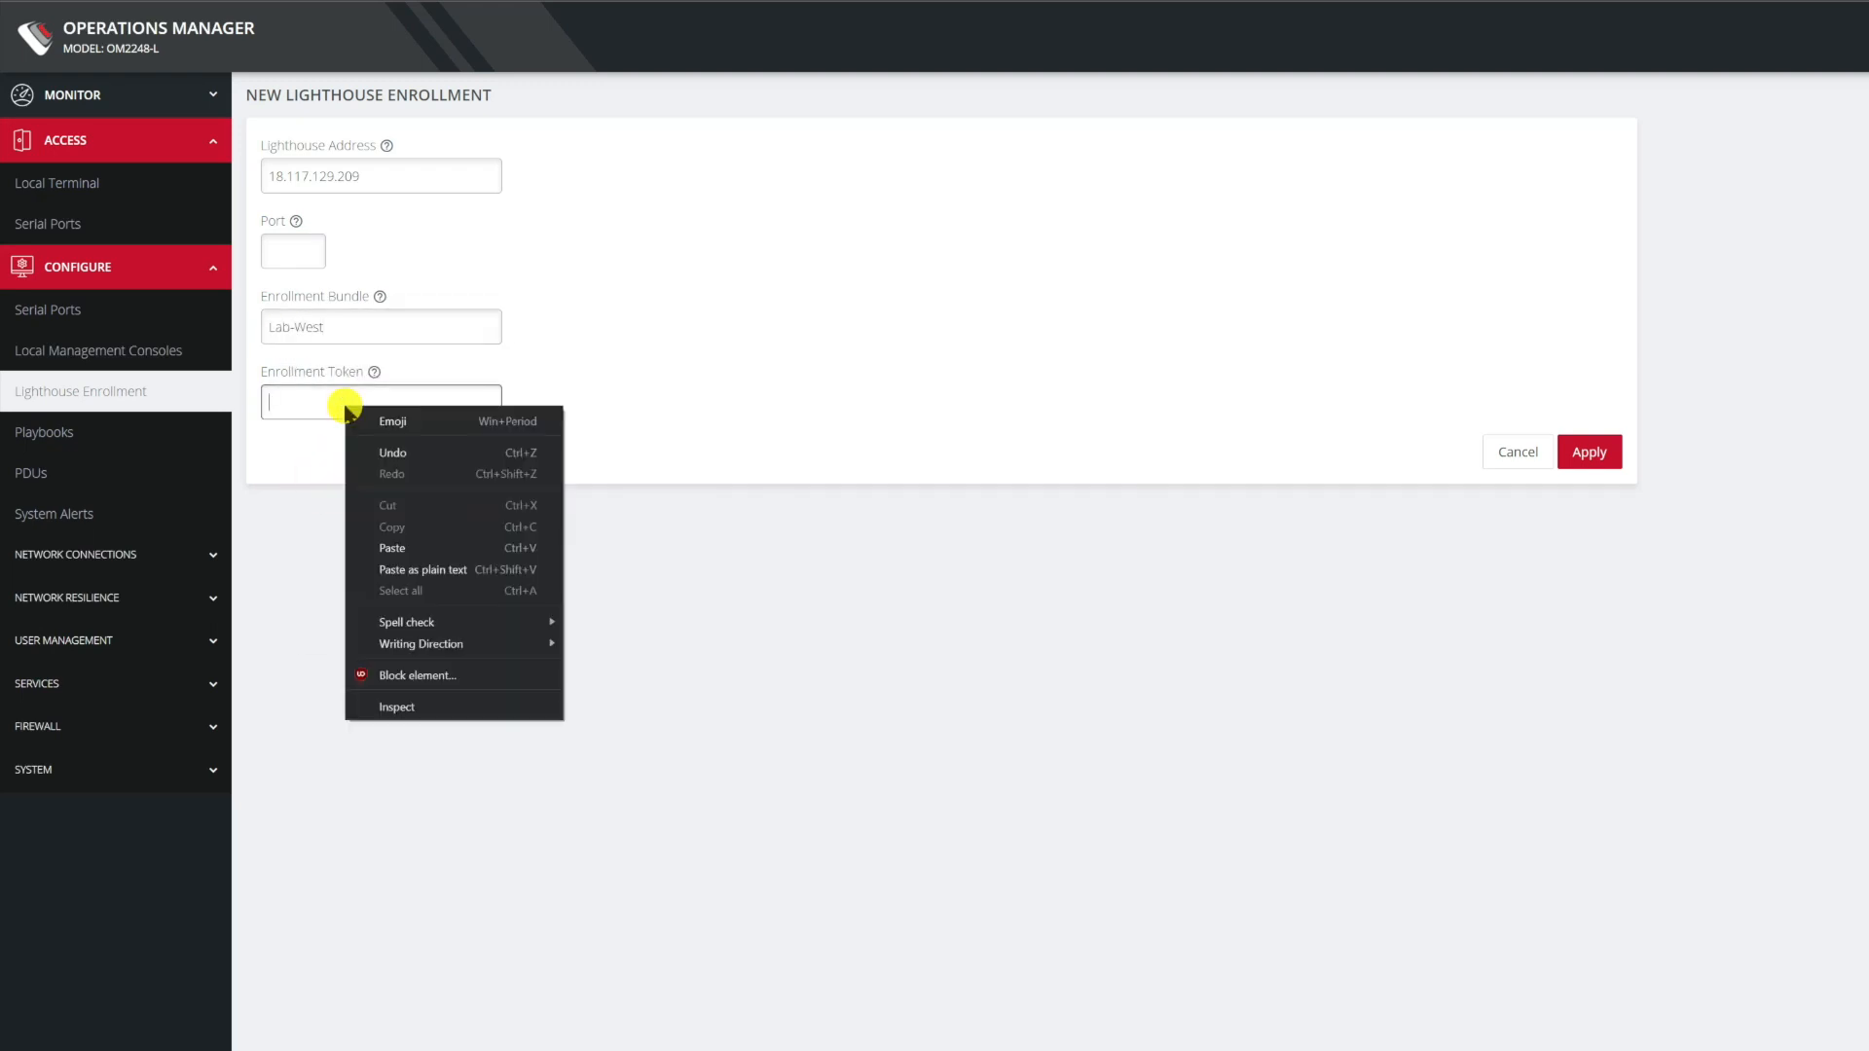
pyautogui.click(381, 545)
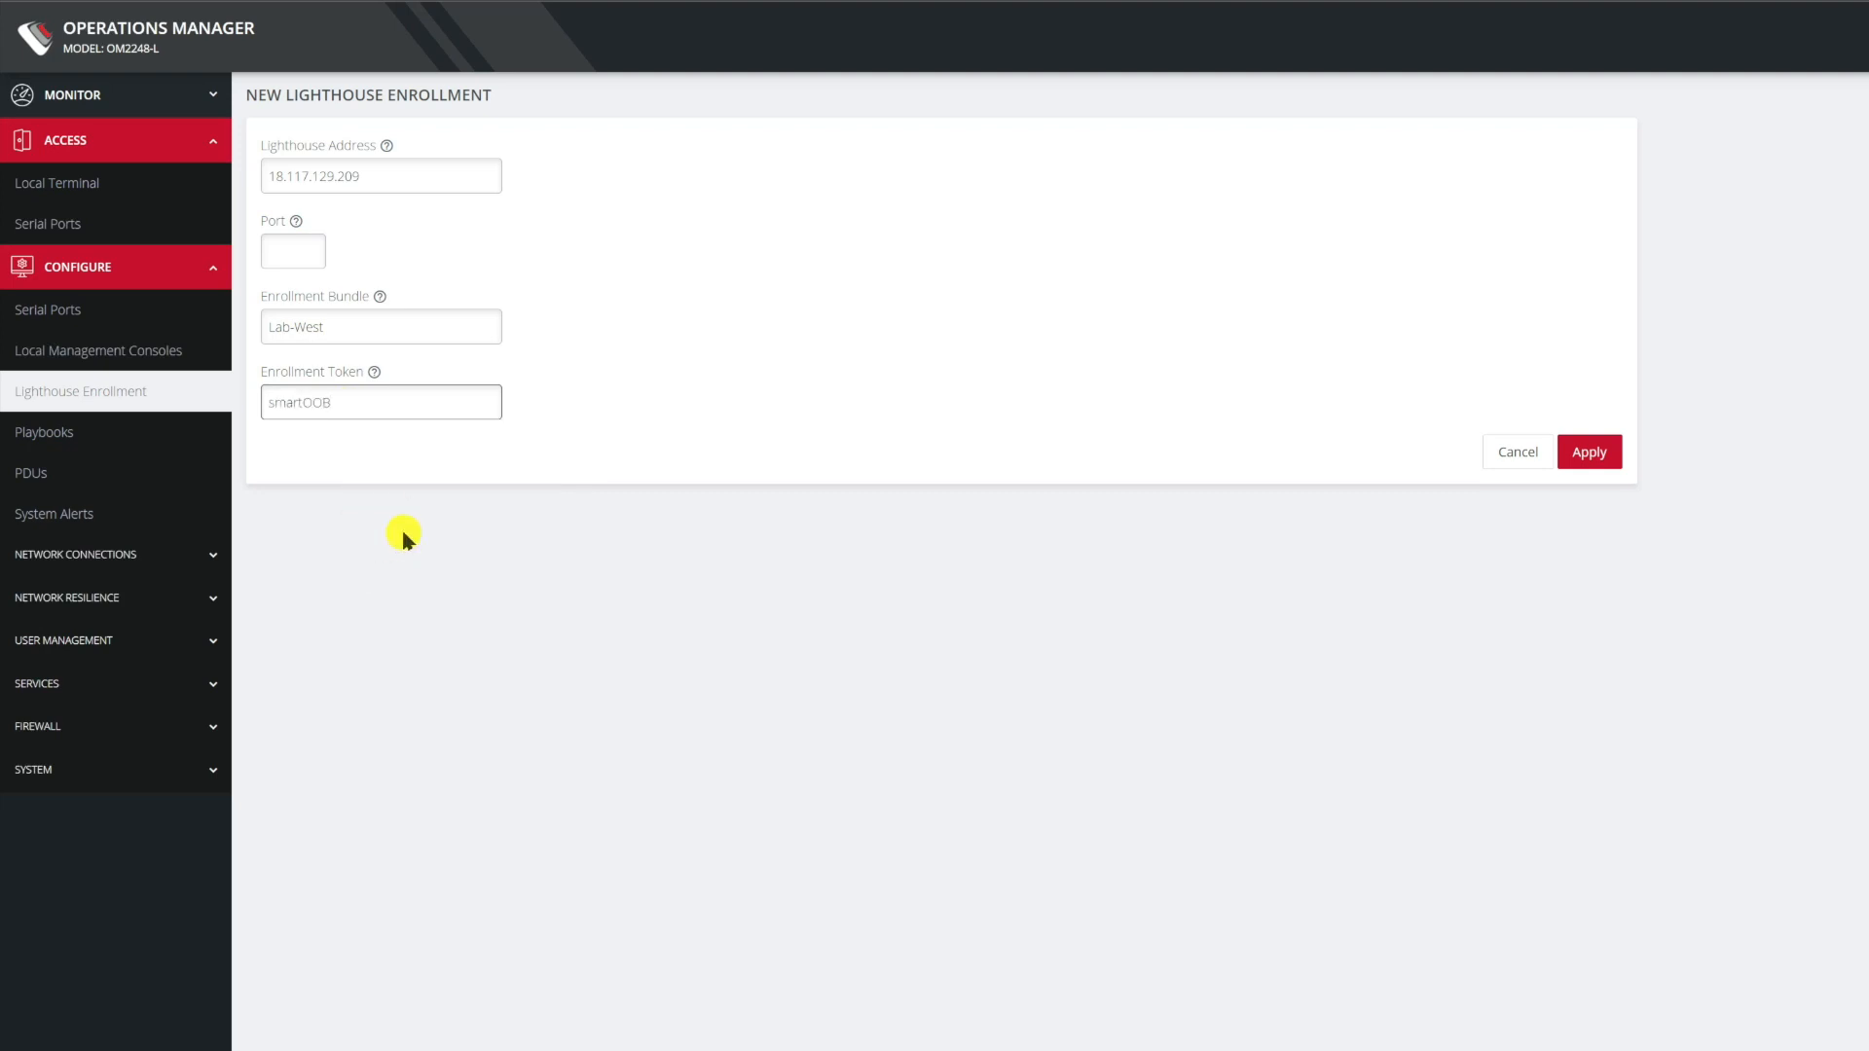
pyautogui.click(1593, 454)
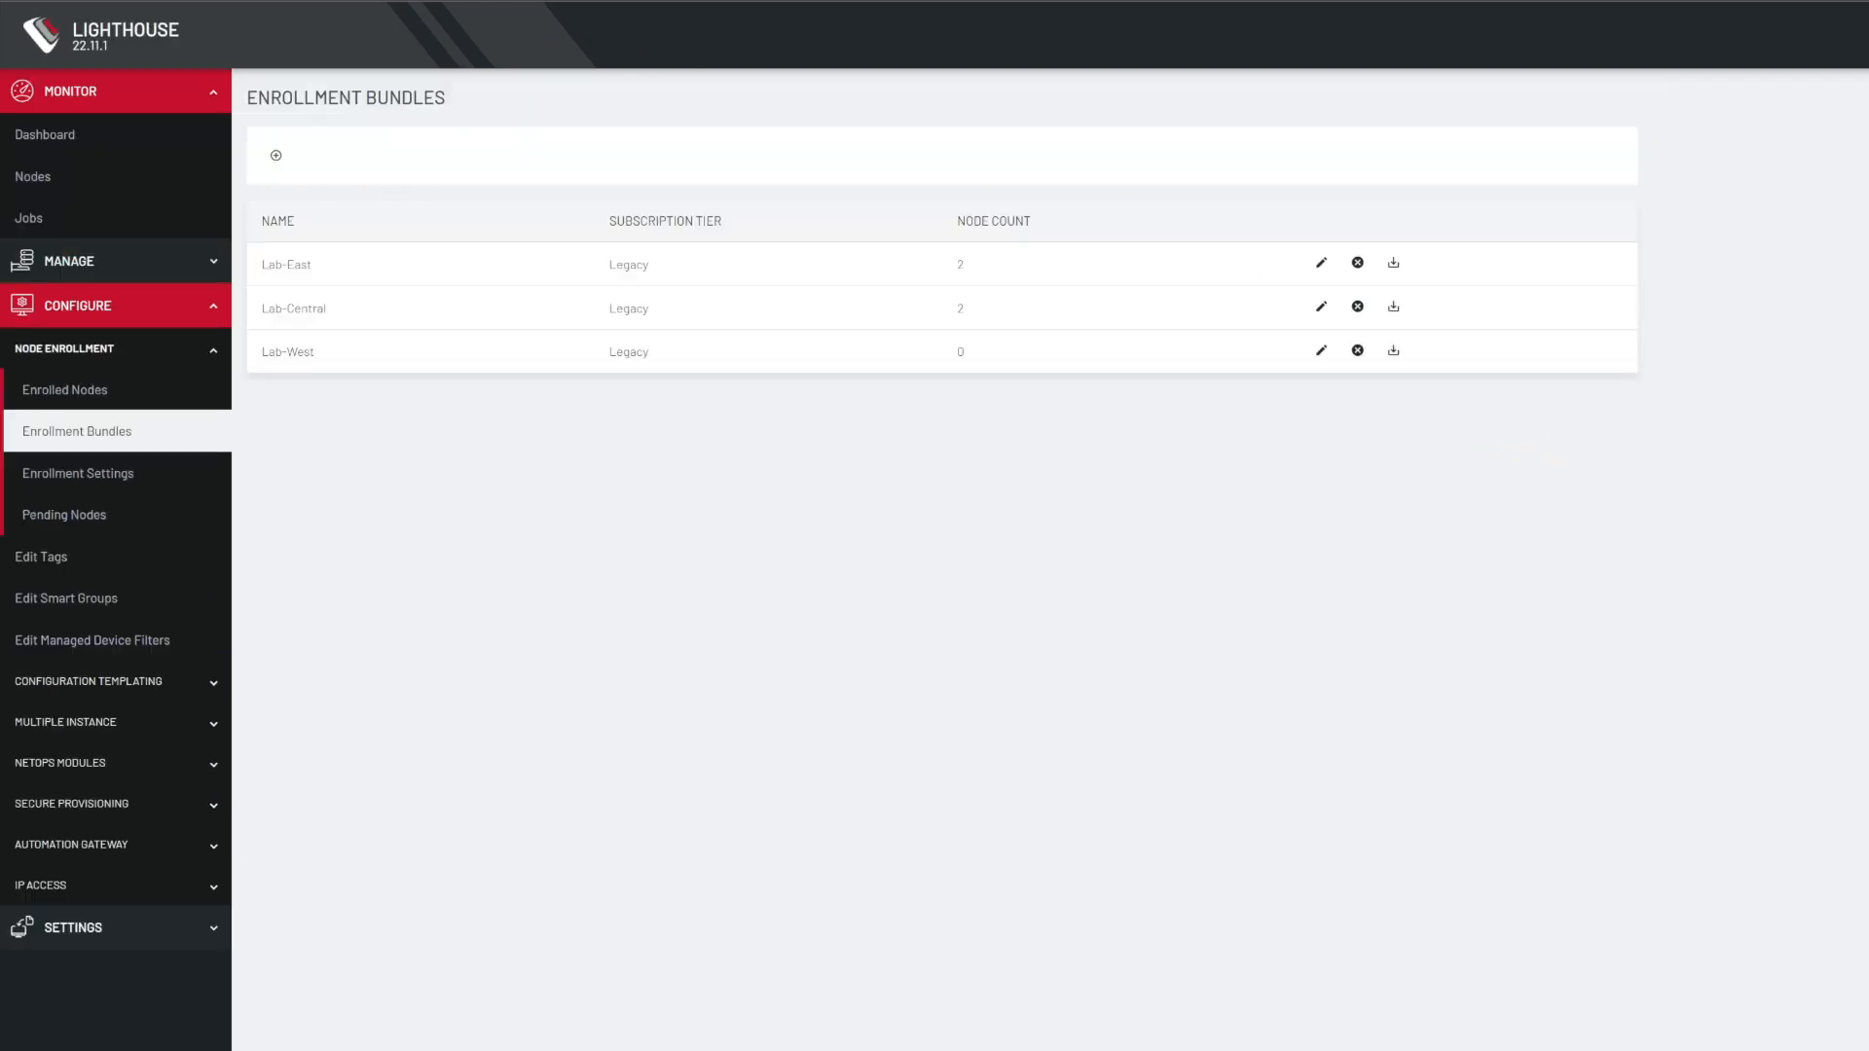
# Switch to Lighthouse, review and approve the pending Calgary-om2248-l node via the dashboard's pending status, and return to the dashboard.
pyautogui.click(45, 135)
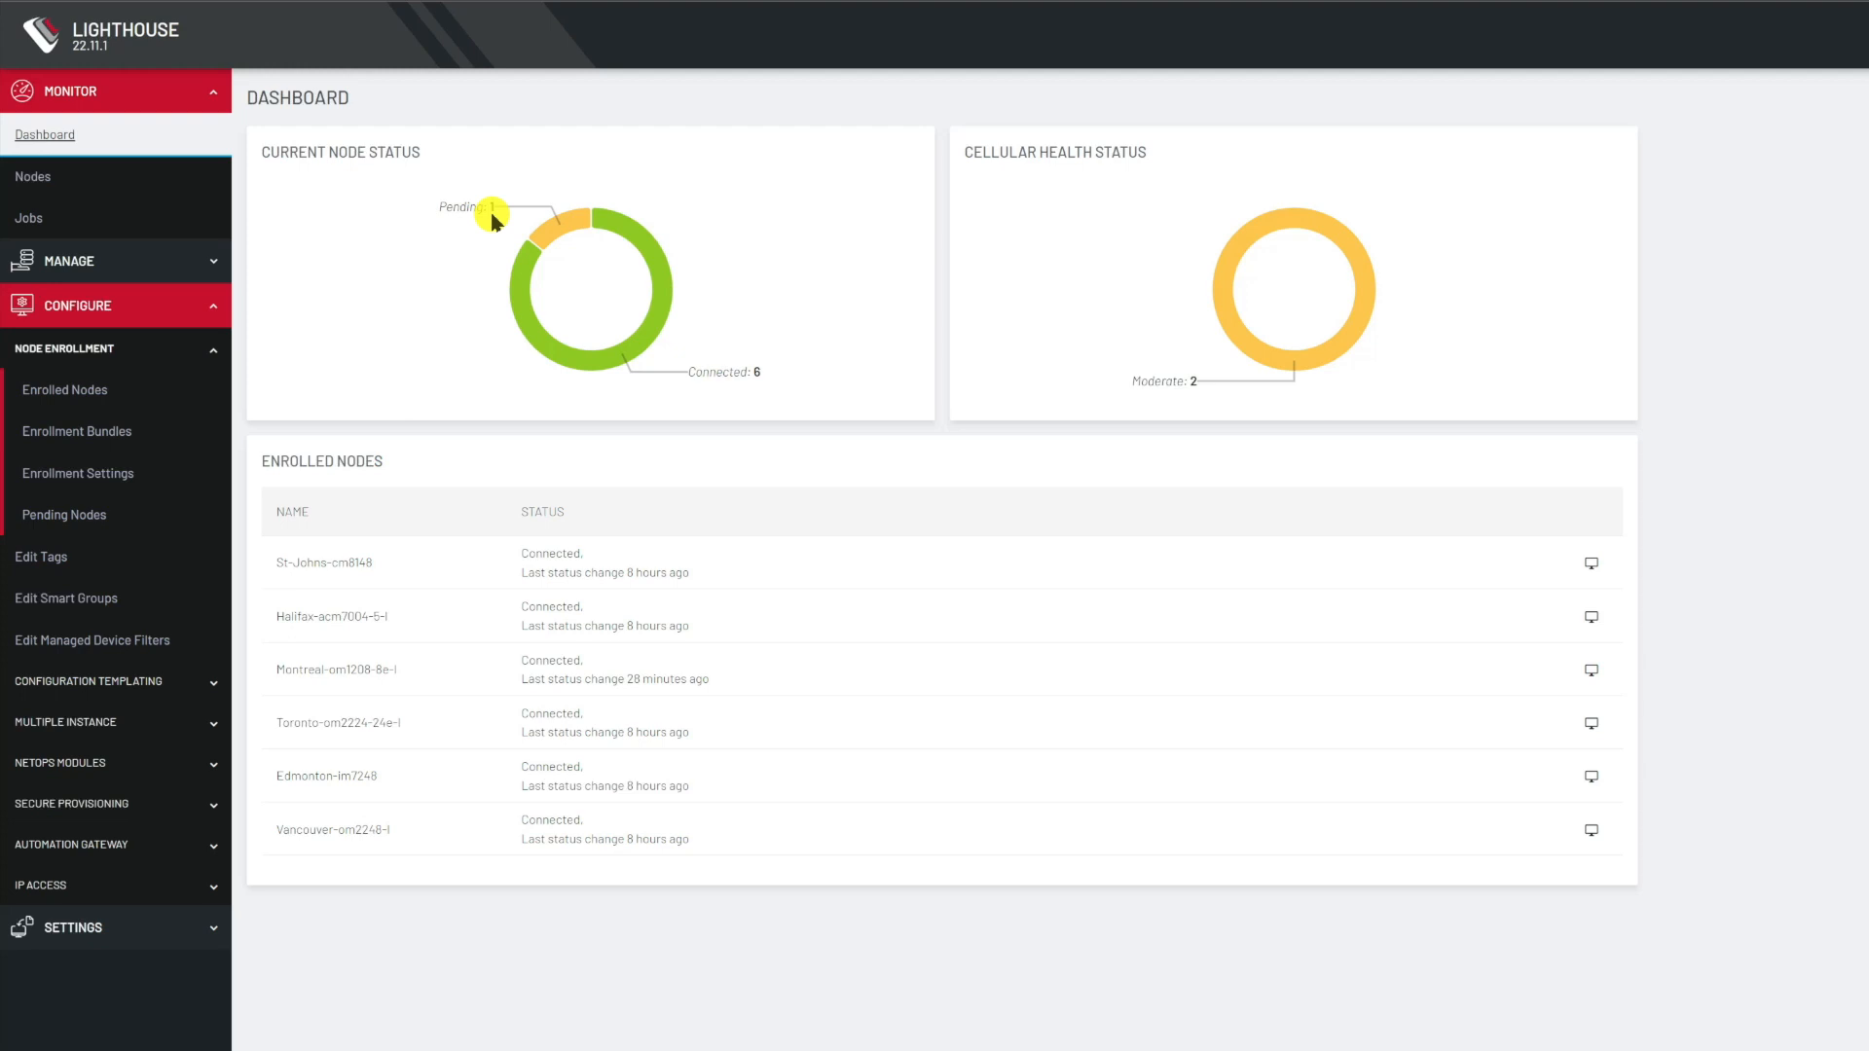
pyautogui.click(541, 232)
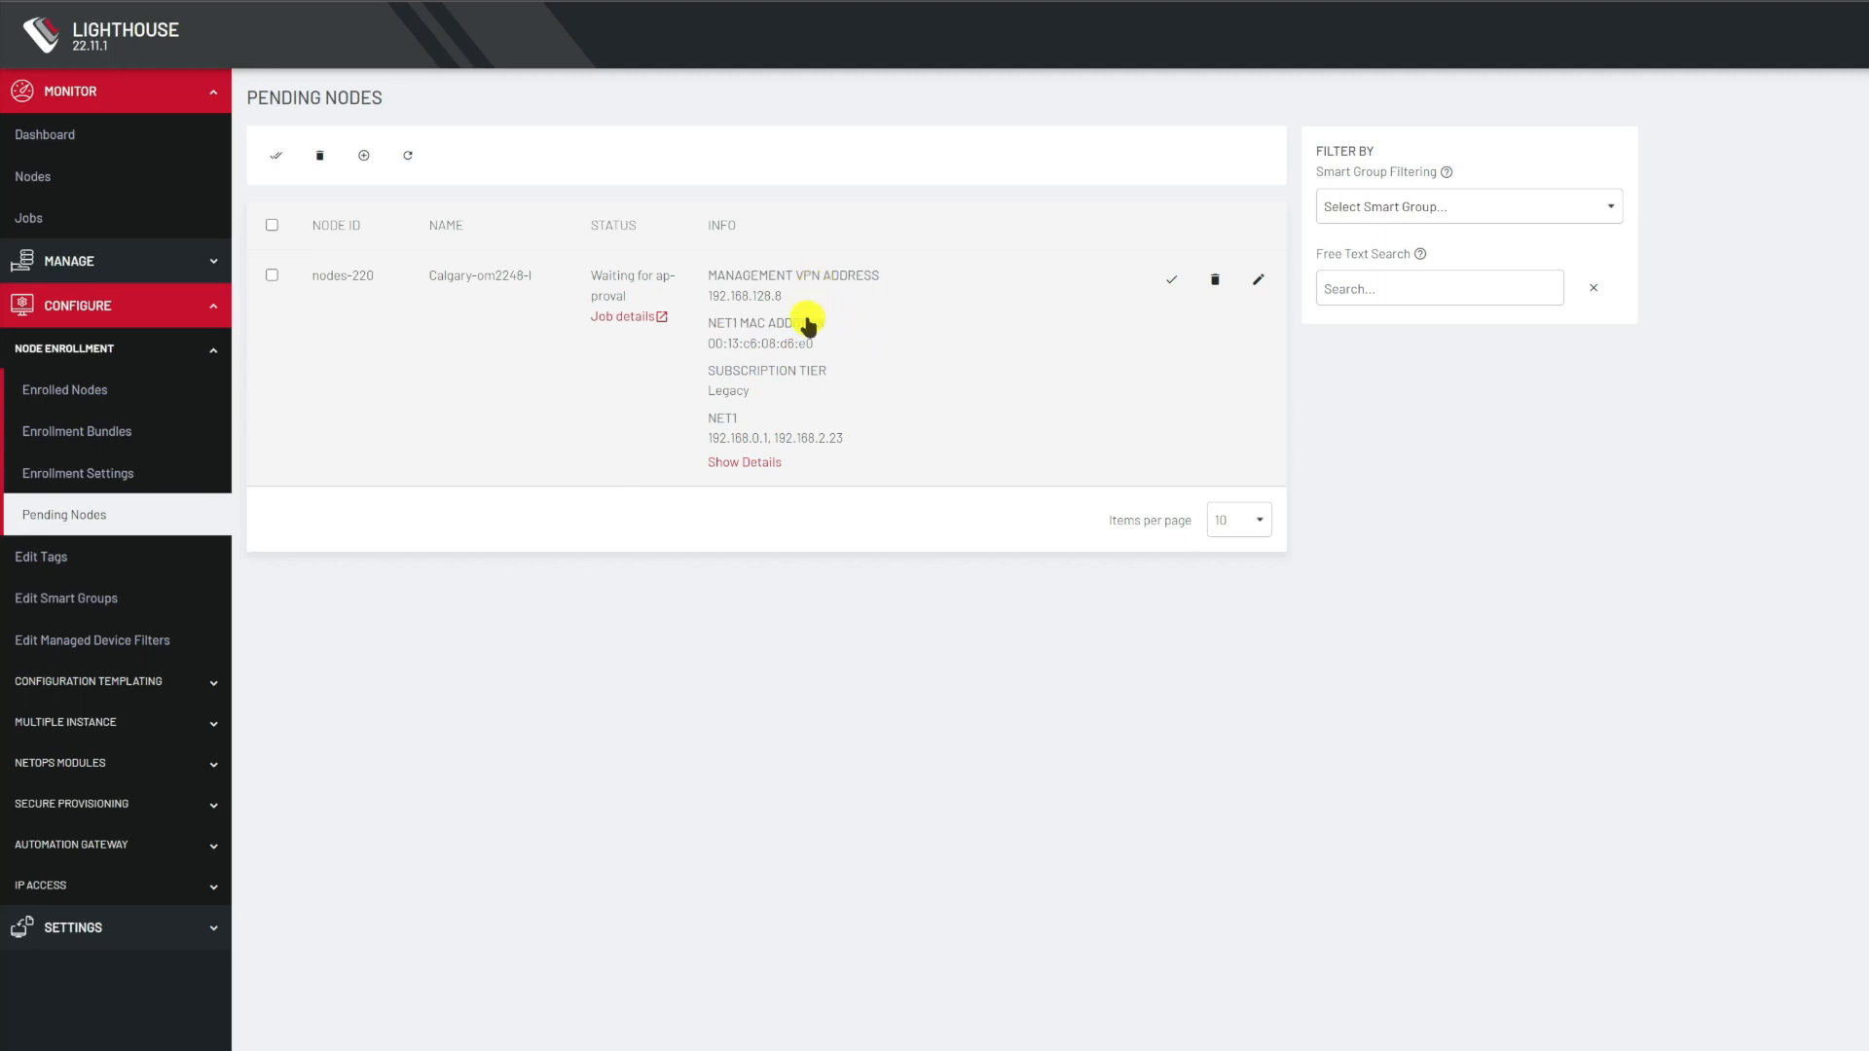
pyautogui.click(781, 461)
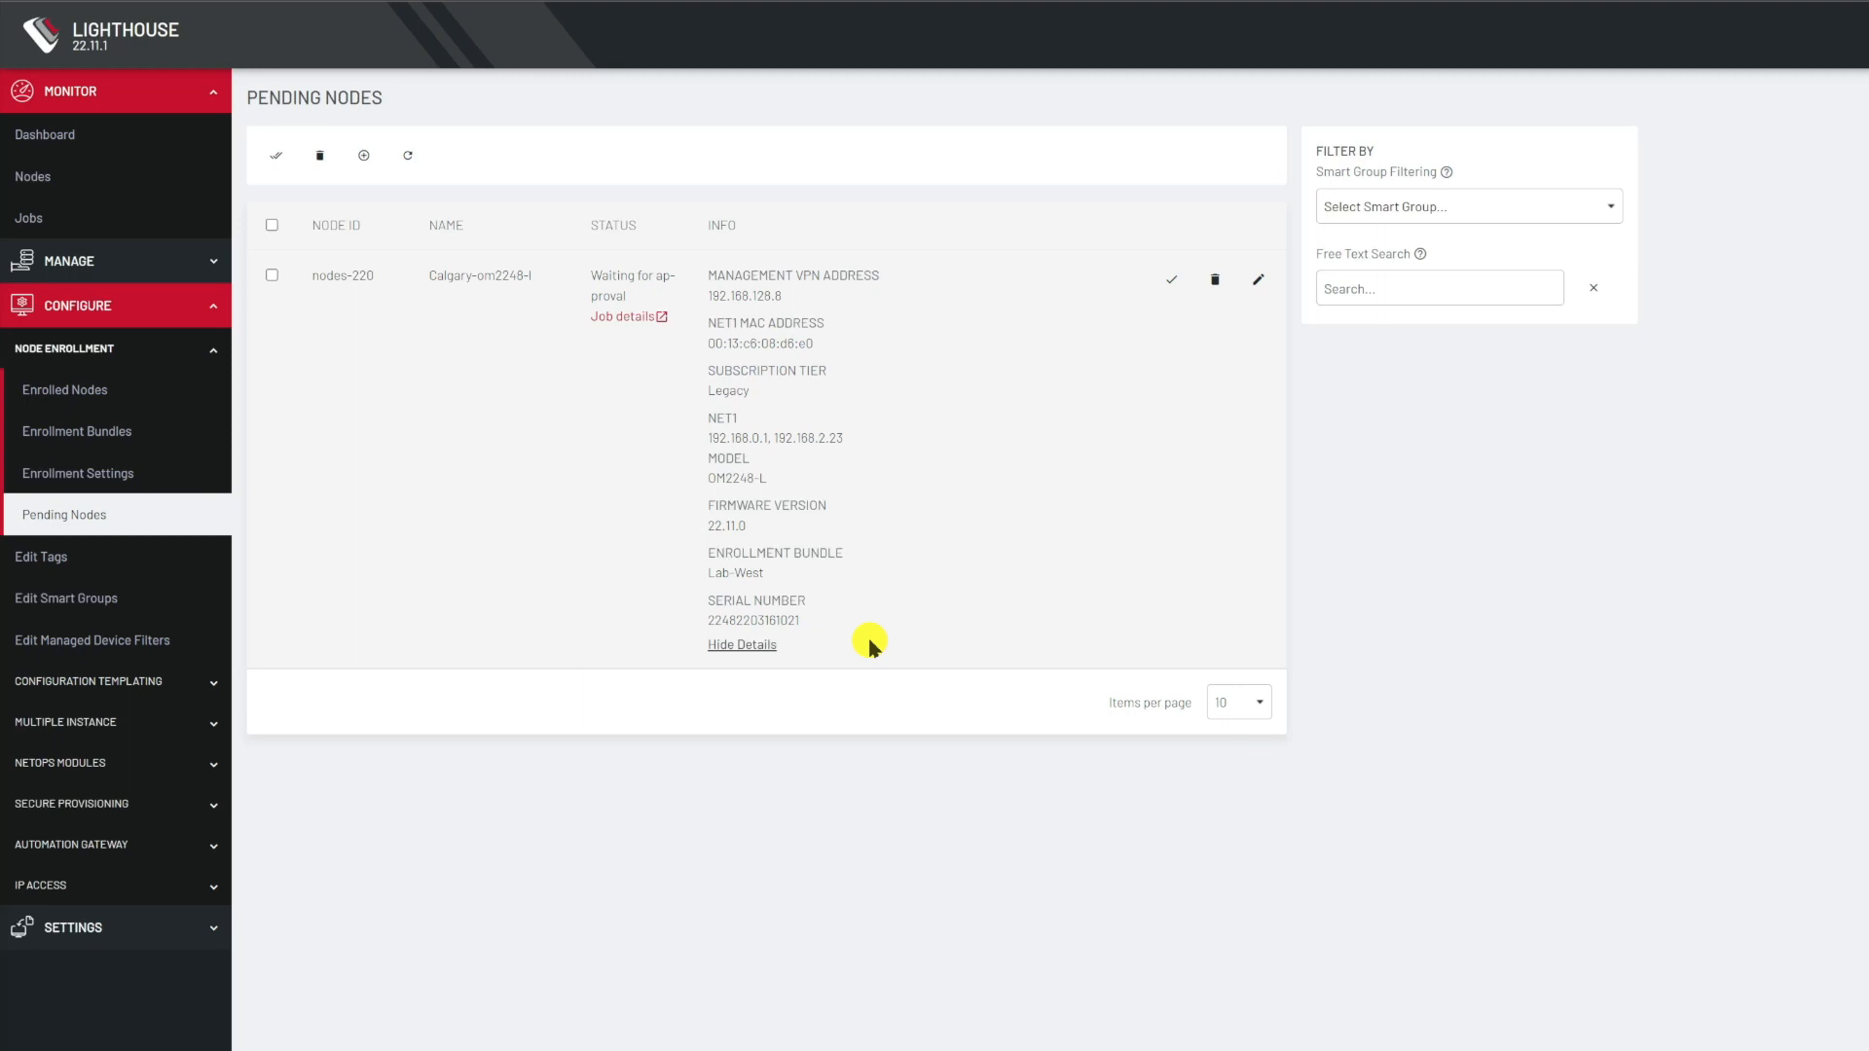
pyautogui.click(1168, 285)
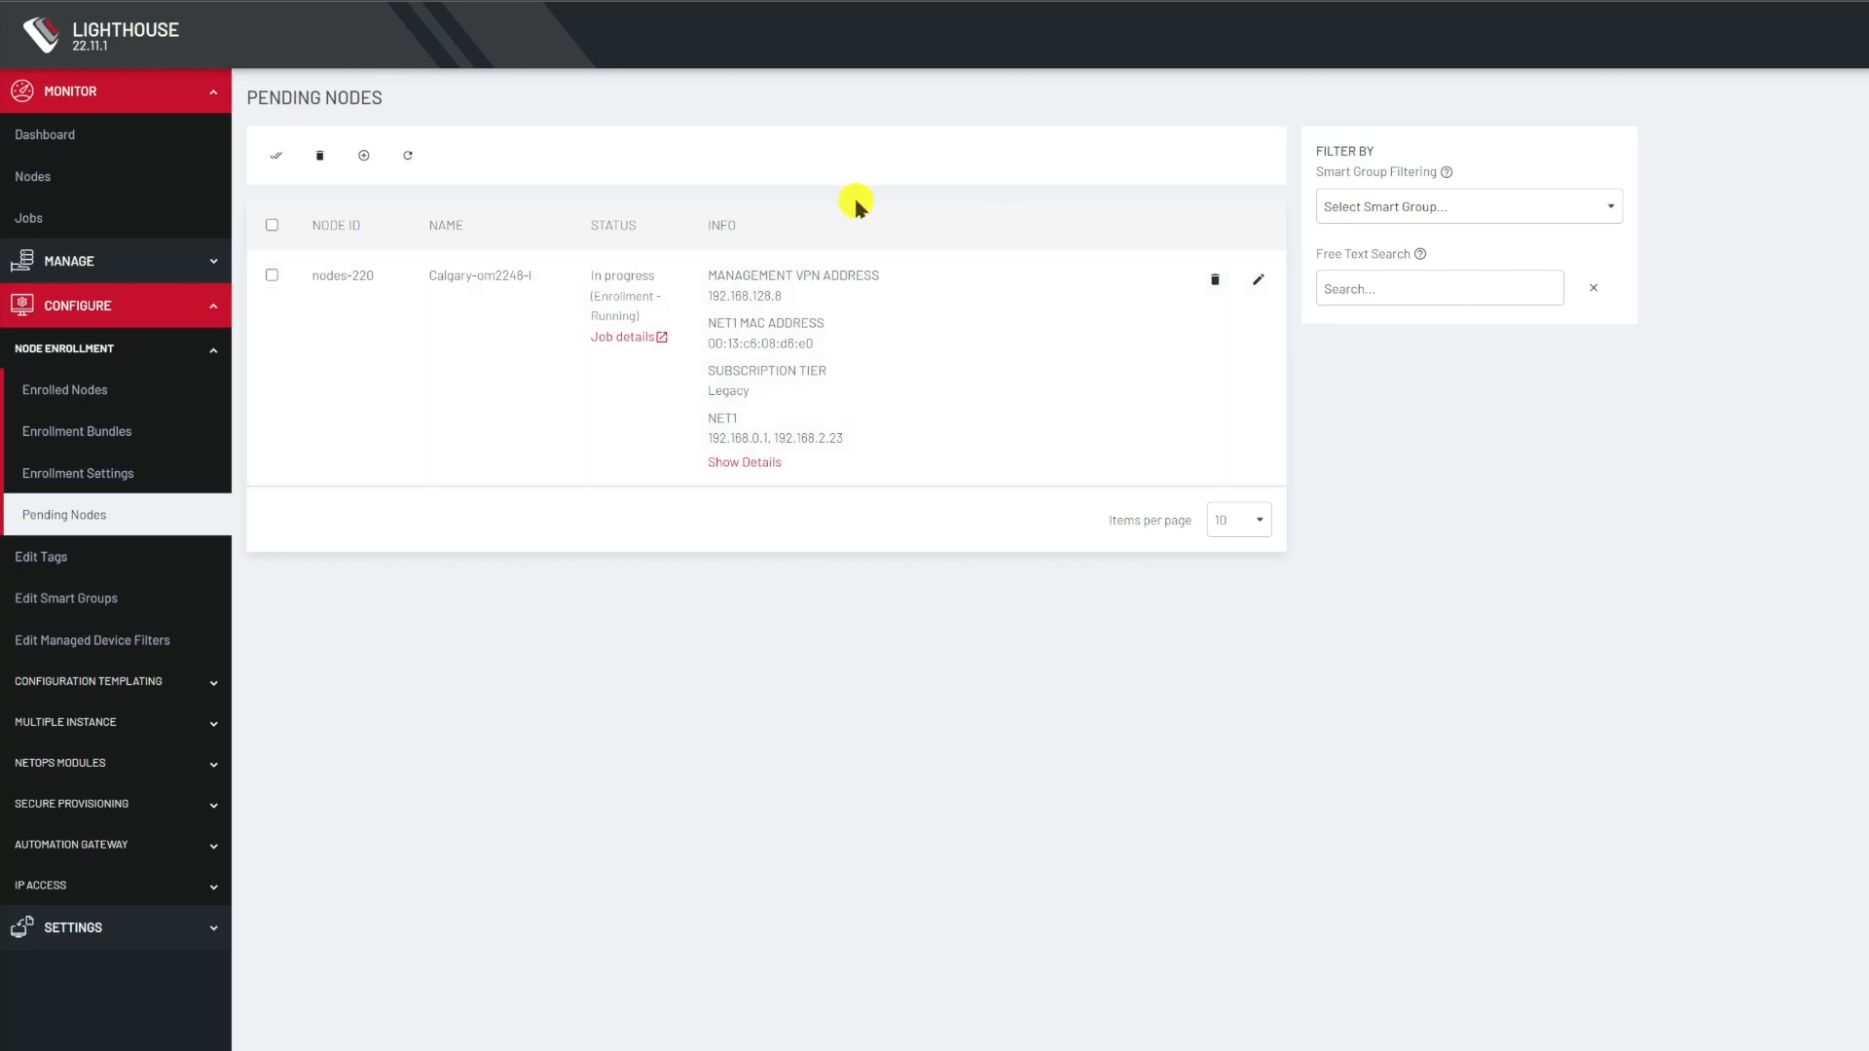
pyautogui.click(78, 133)
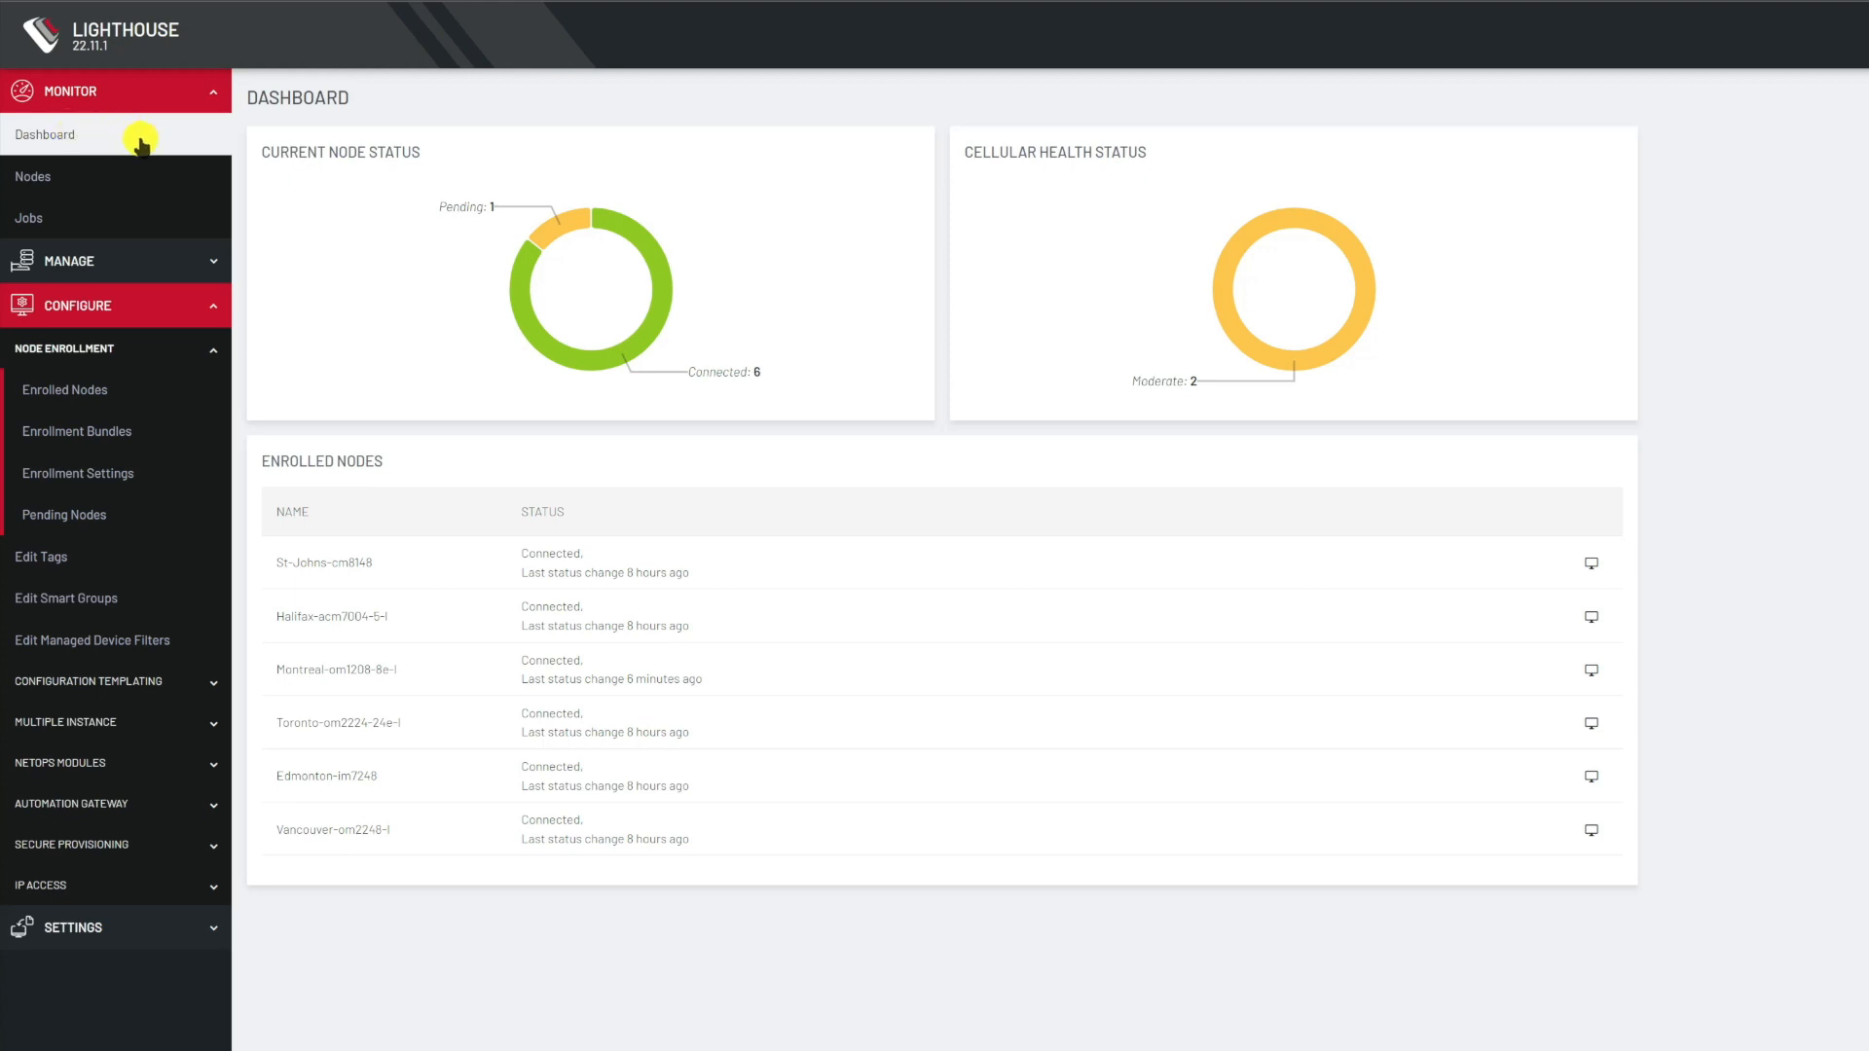
# Switch to the node's Operations Manager and log in with the restricted user's username and password.
pyautogui.click(119, 12)
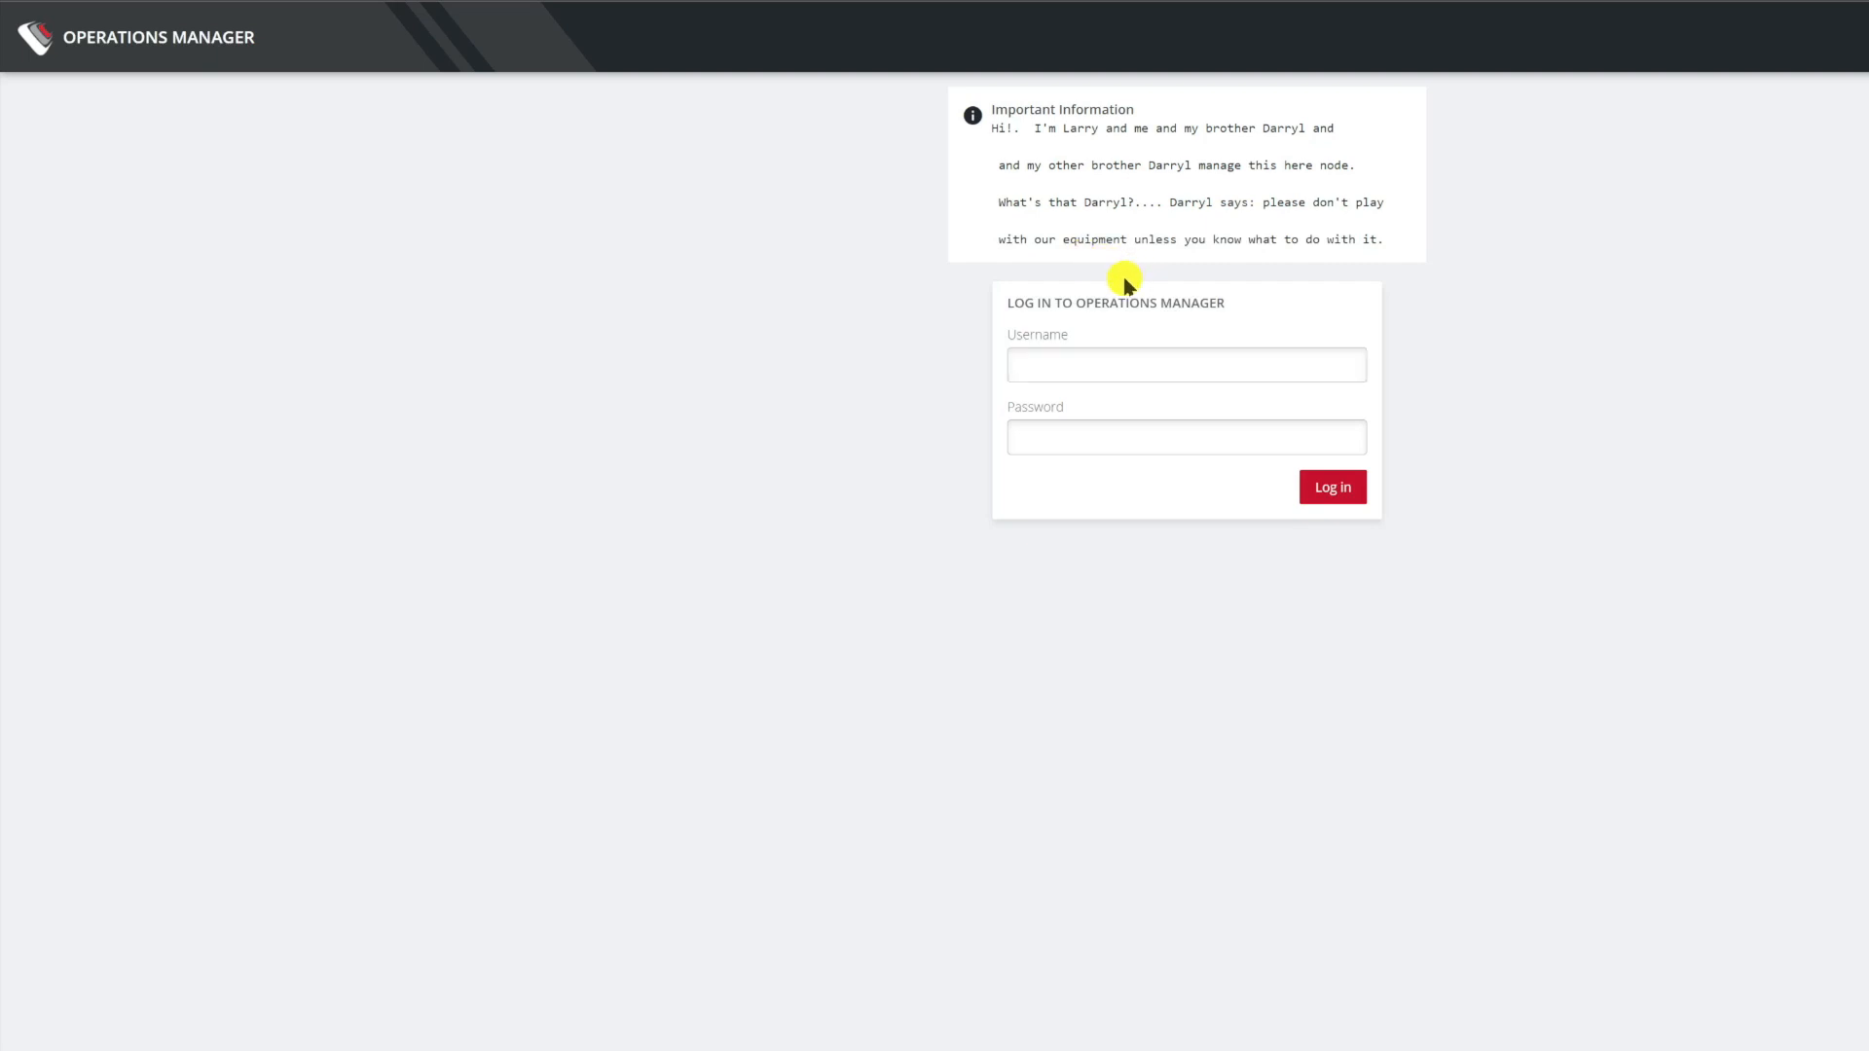
pyautogui.click(1038, 363)
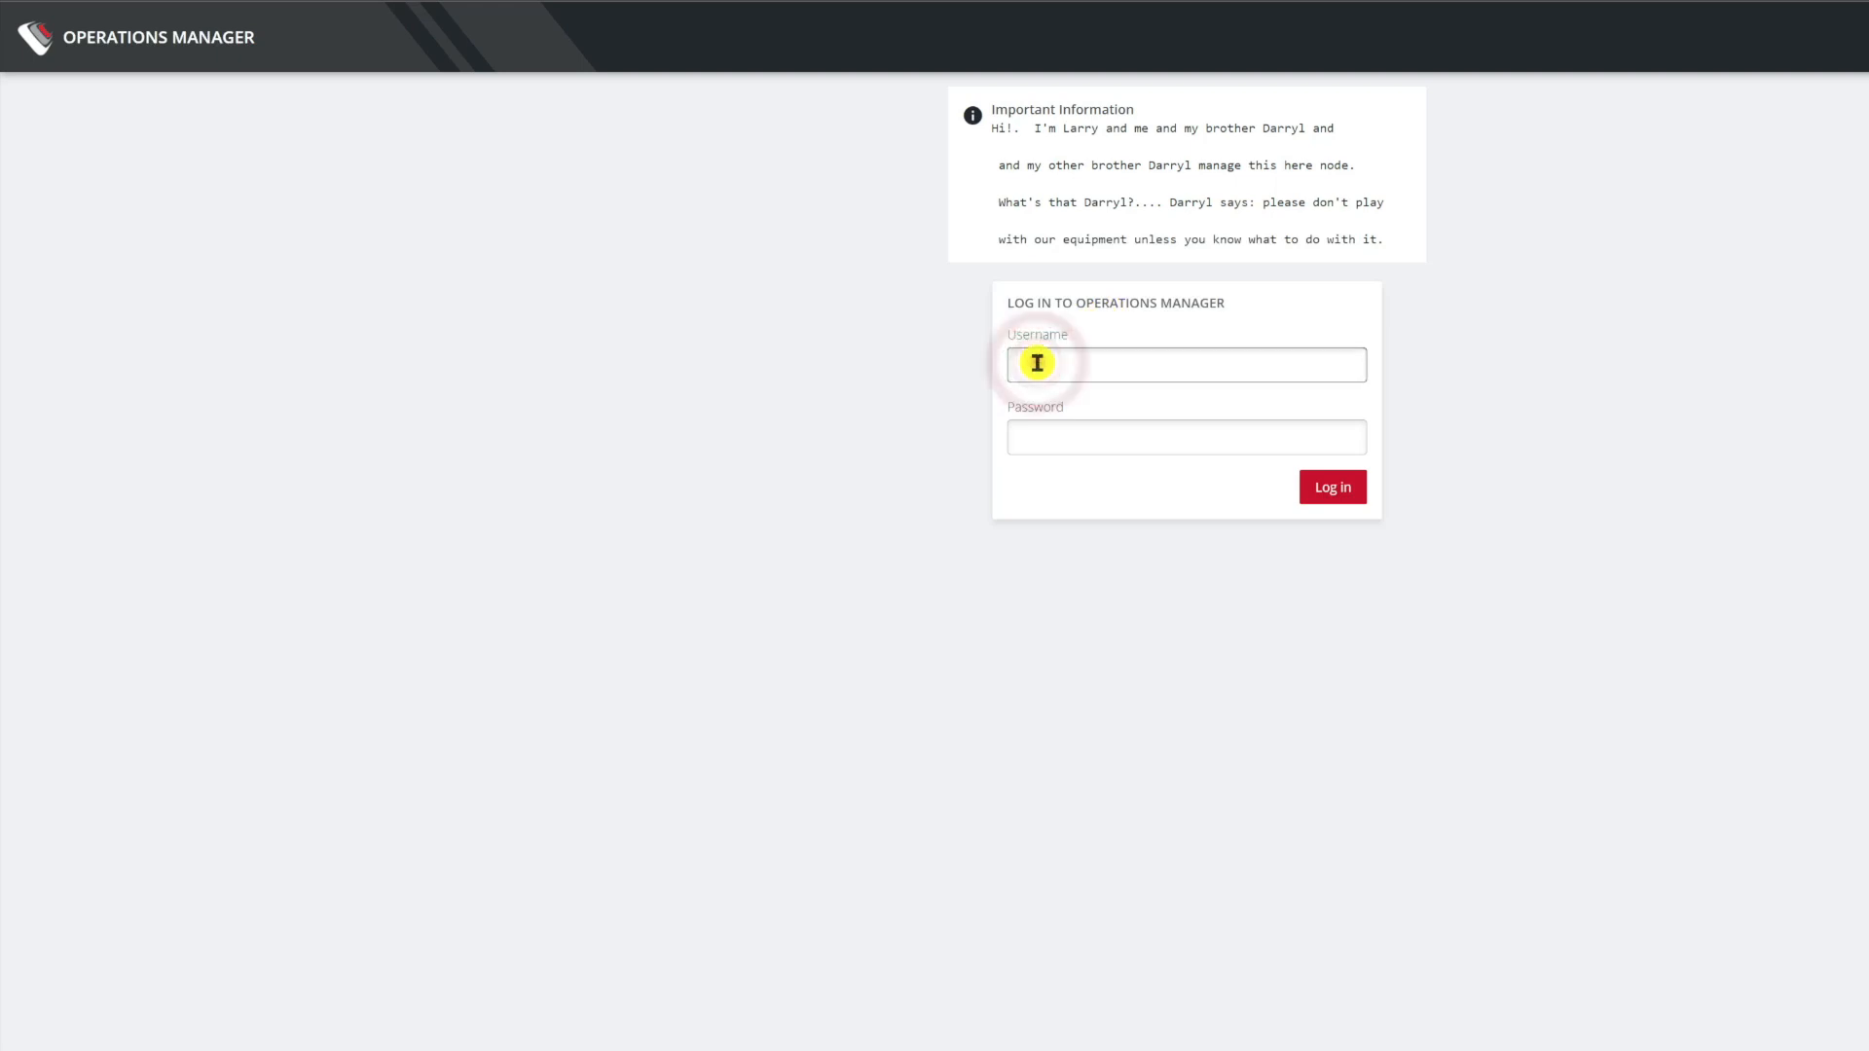
pyautogui.write('Darryl2')
pyautogui.click(1028, 437)
pyautogui.write('•••••')
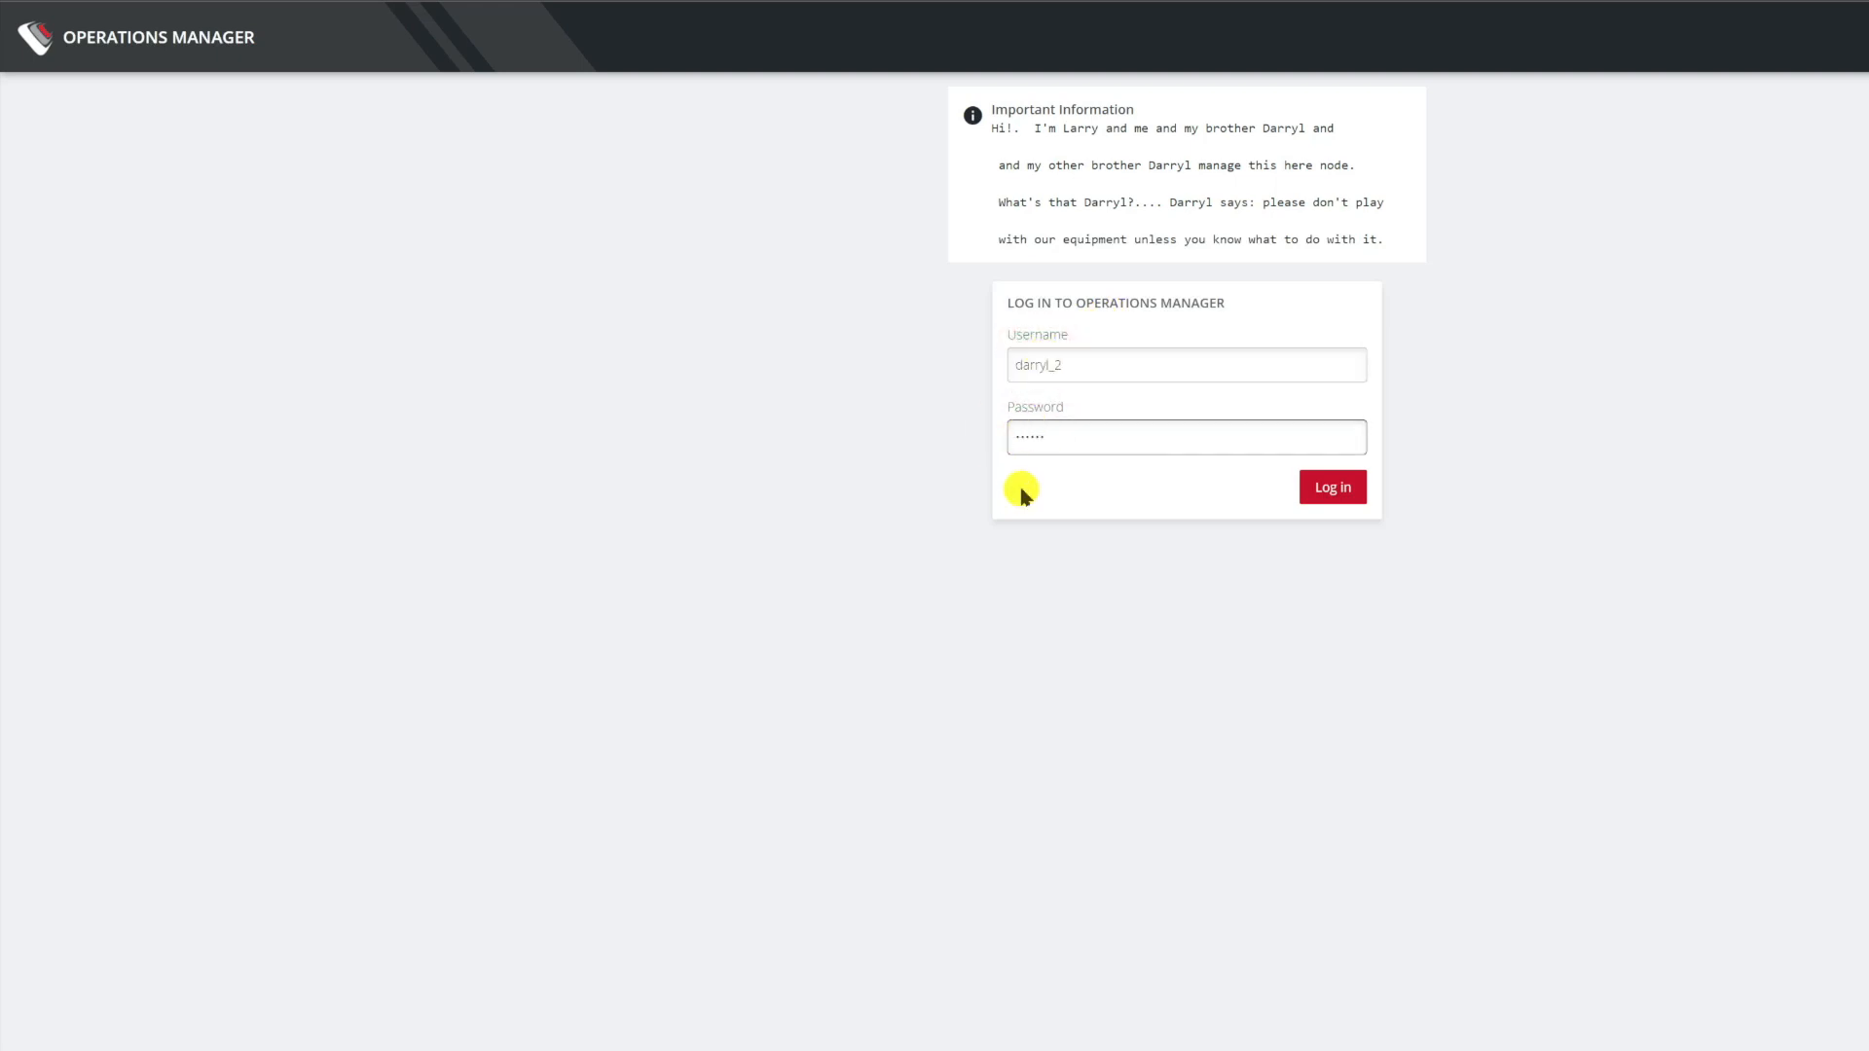
pyautogui.click(1331, 487)
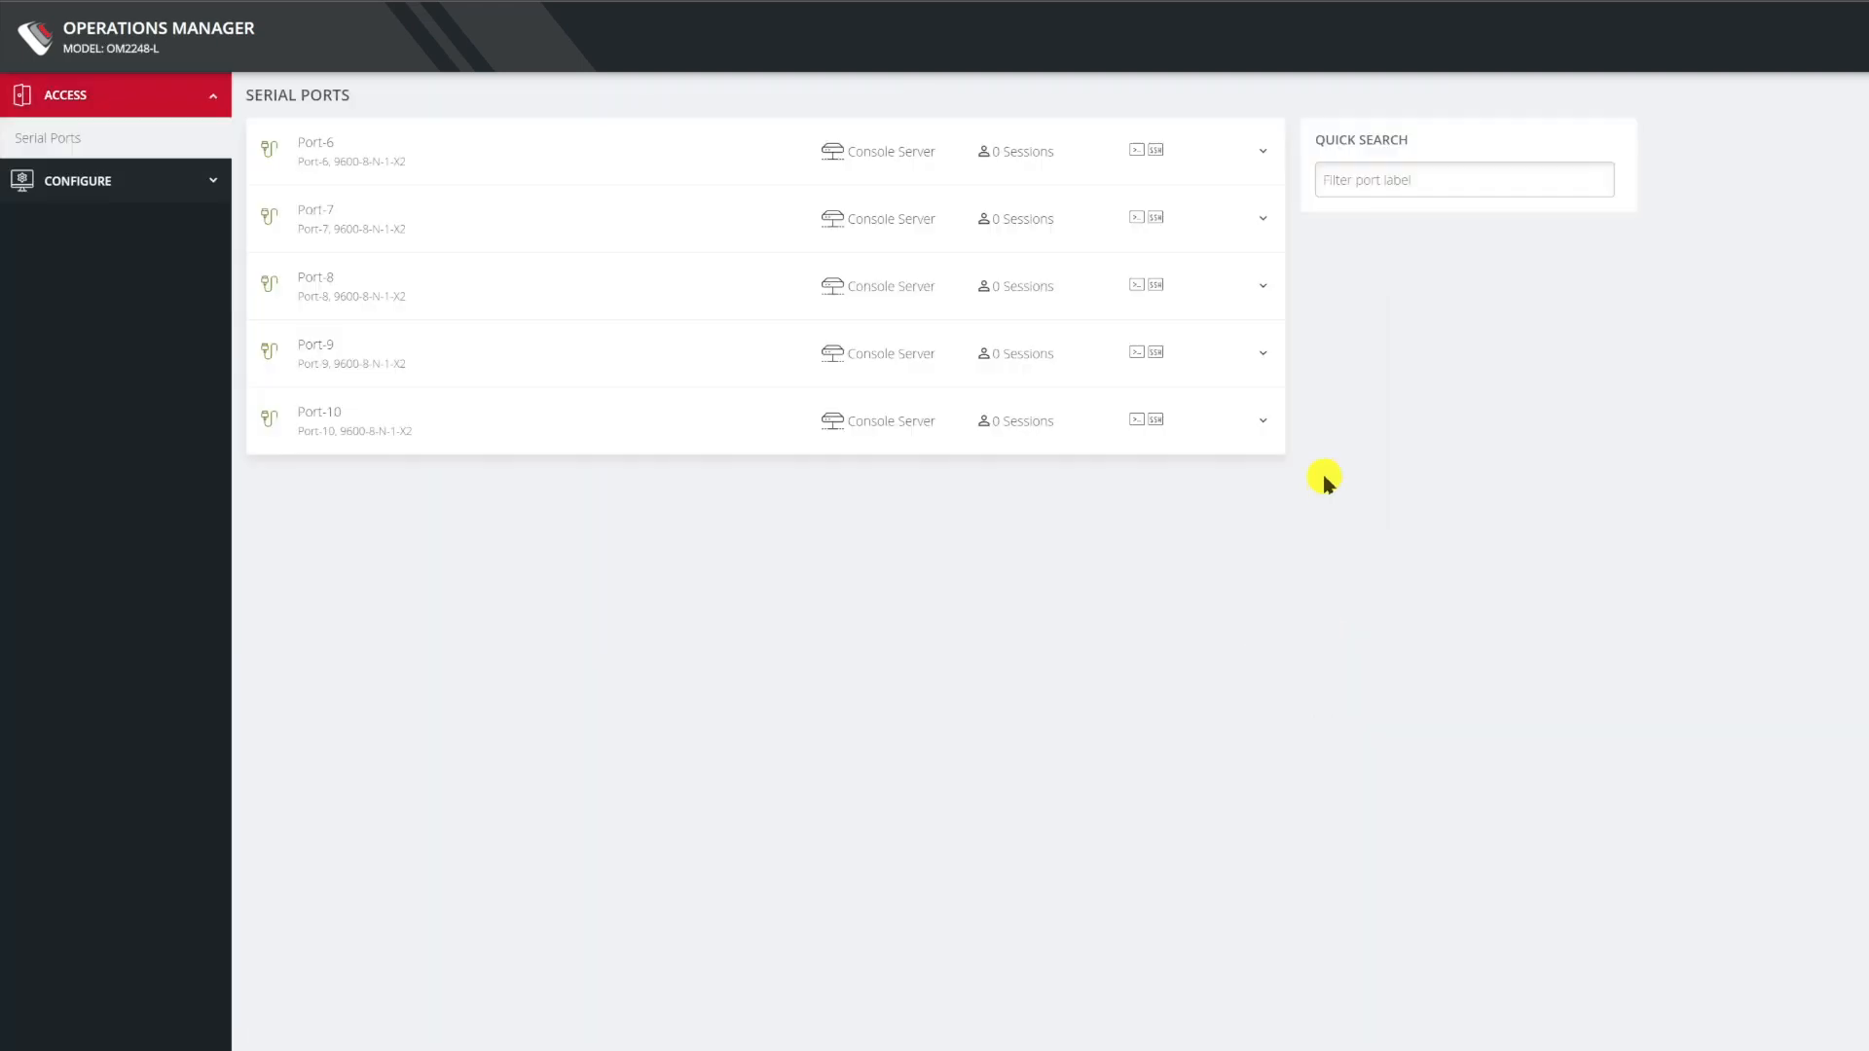